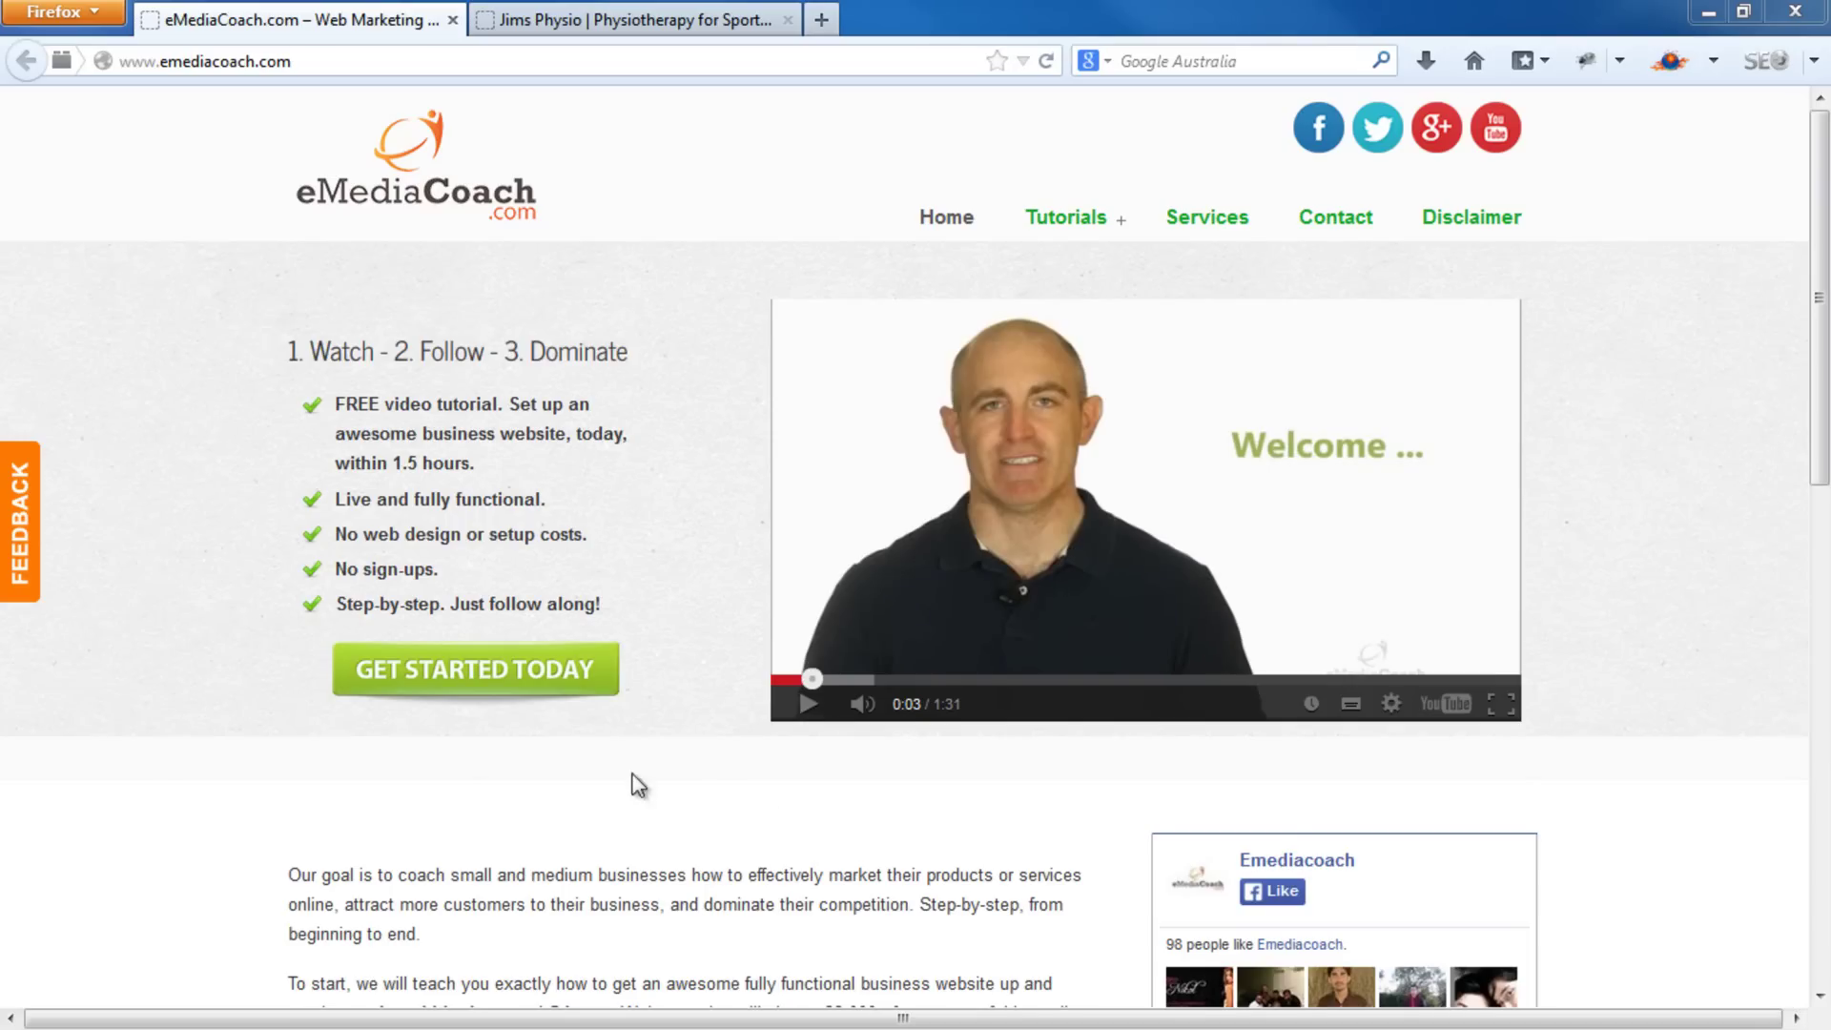
Switch to the Jims Physio site tab and look over the Our Services dropdown in its header
{"action": "left_click", "coordinate": [568, 15]}
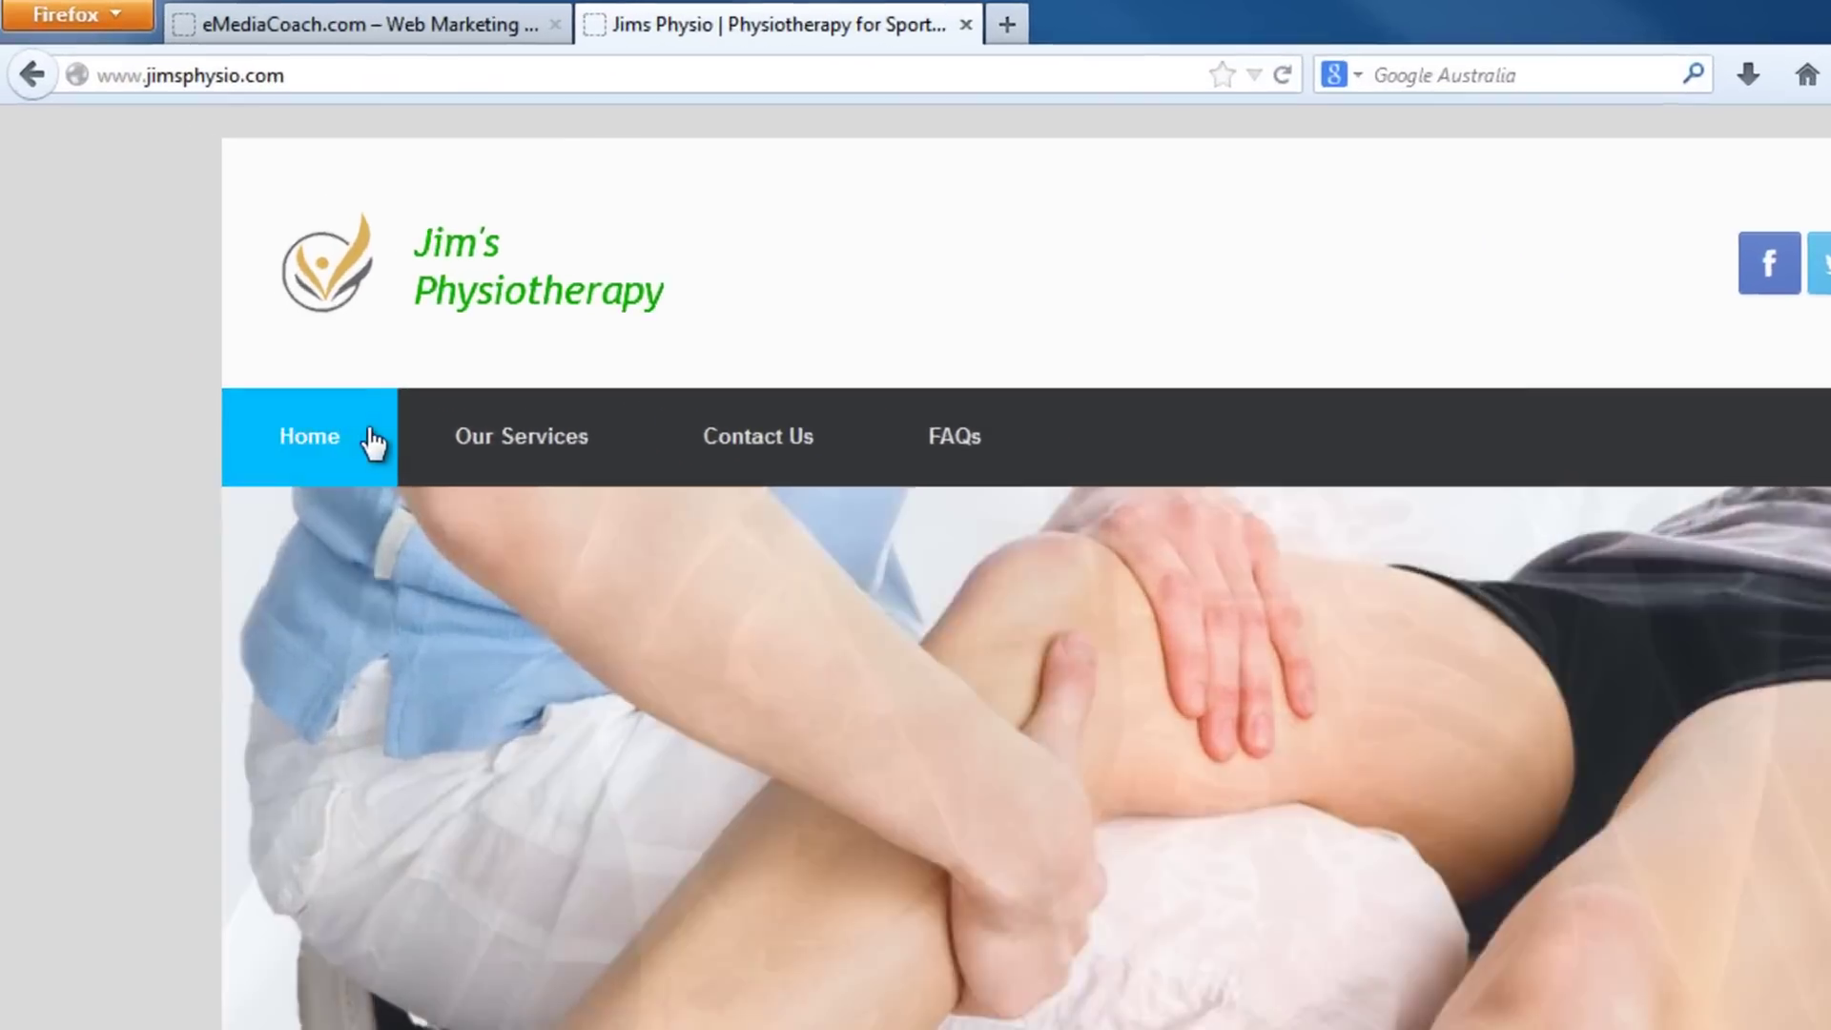
{"action": "mouse_move", "coordinate": [416, 393]}
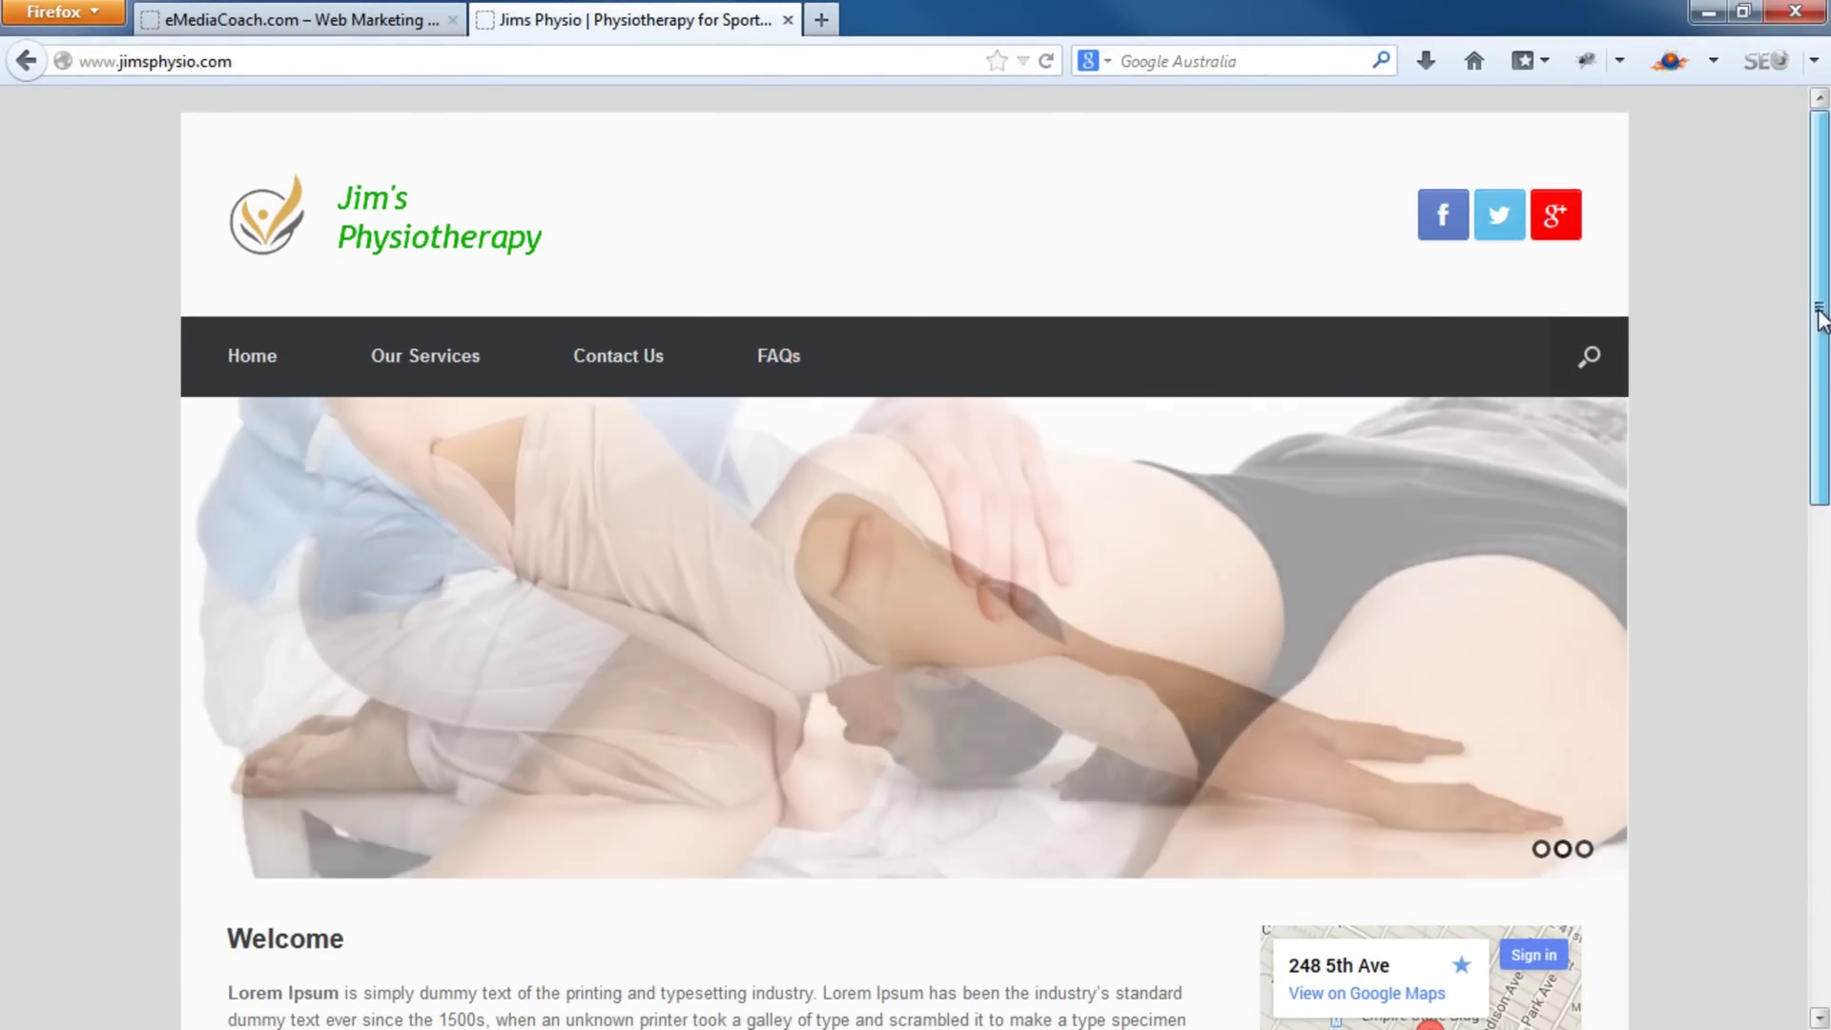
{"action": "mouse_move", "coordinate": [1822, 319]}
{"action": "left_mouse_down"}
{"action": "mouse_move", "coordinate": [1818, 820]}
{"action": "mouse_move", "coordinate": [1818, 307]}
{"action": "left_mouse_up"}
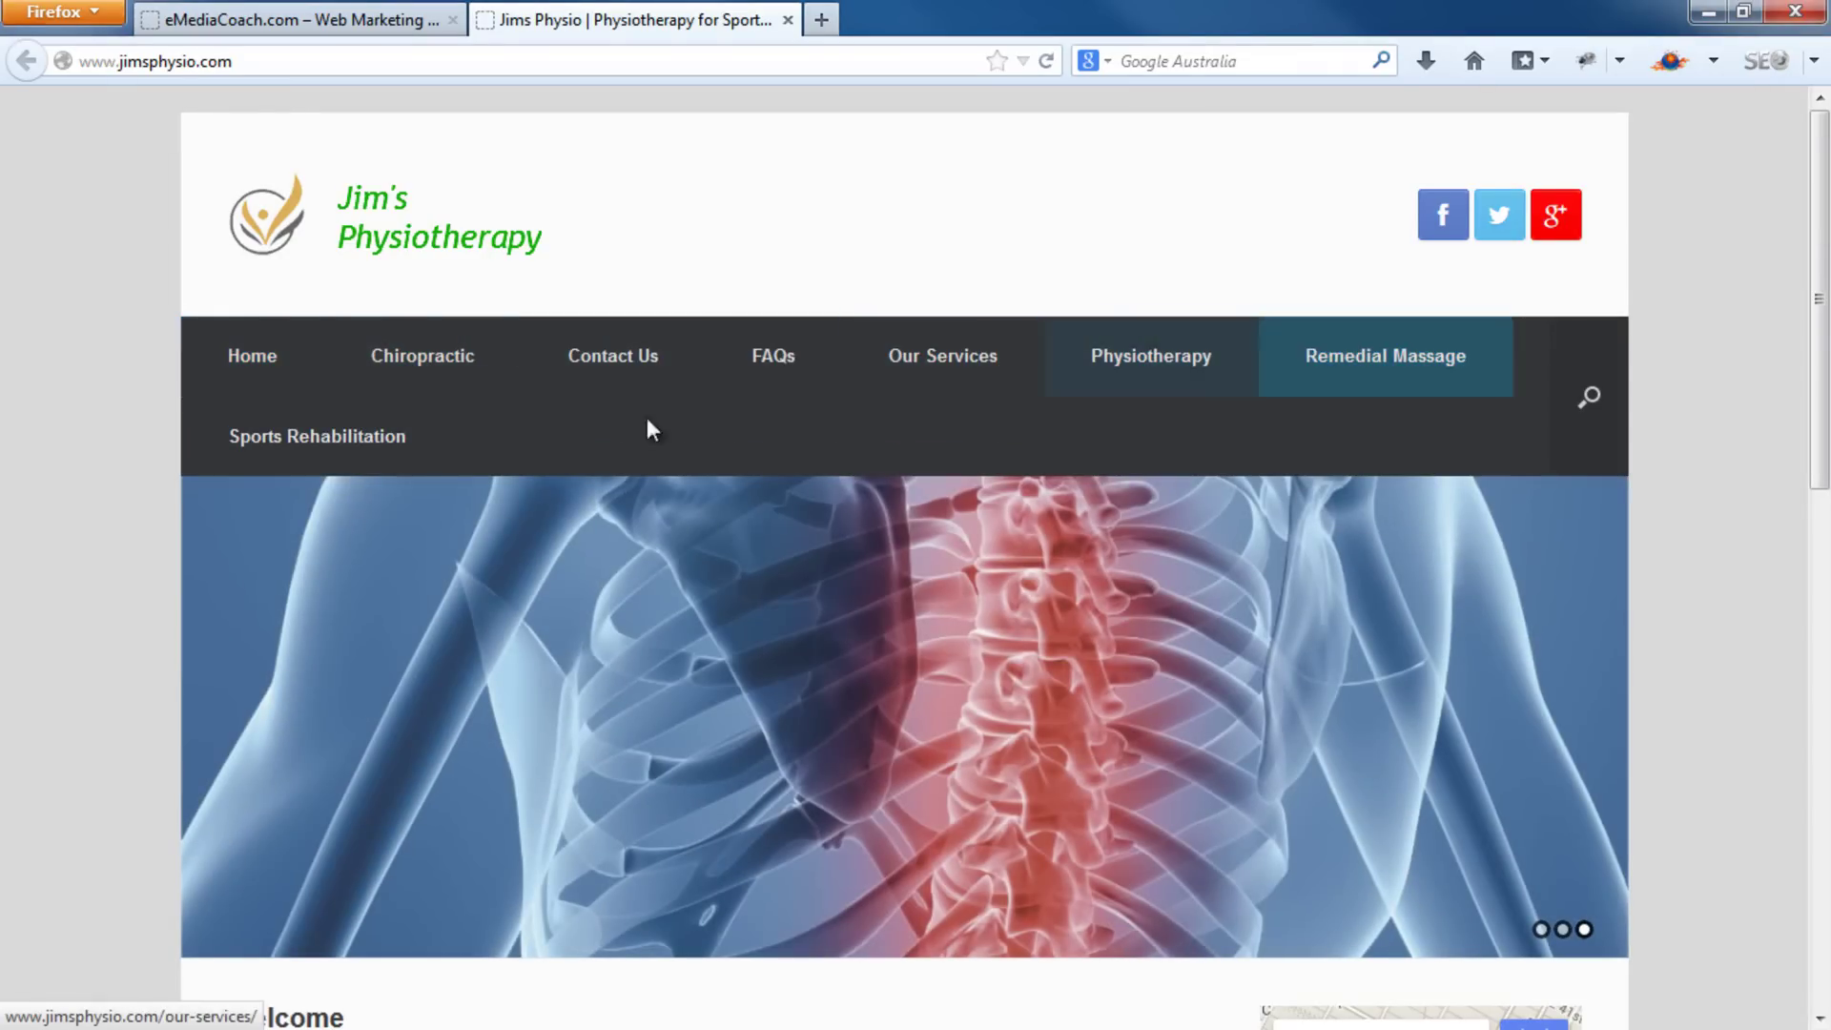
Load the site's /wp-admin address and log in to reach the Jims Physio Dashboard
{"action": "left_click", "coordinate": [327, 63]}
{"action": "left_click", "coordinate": [332, 63]}
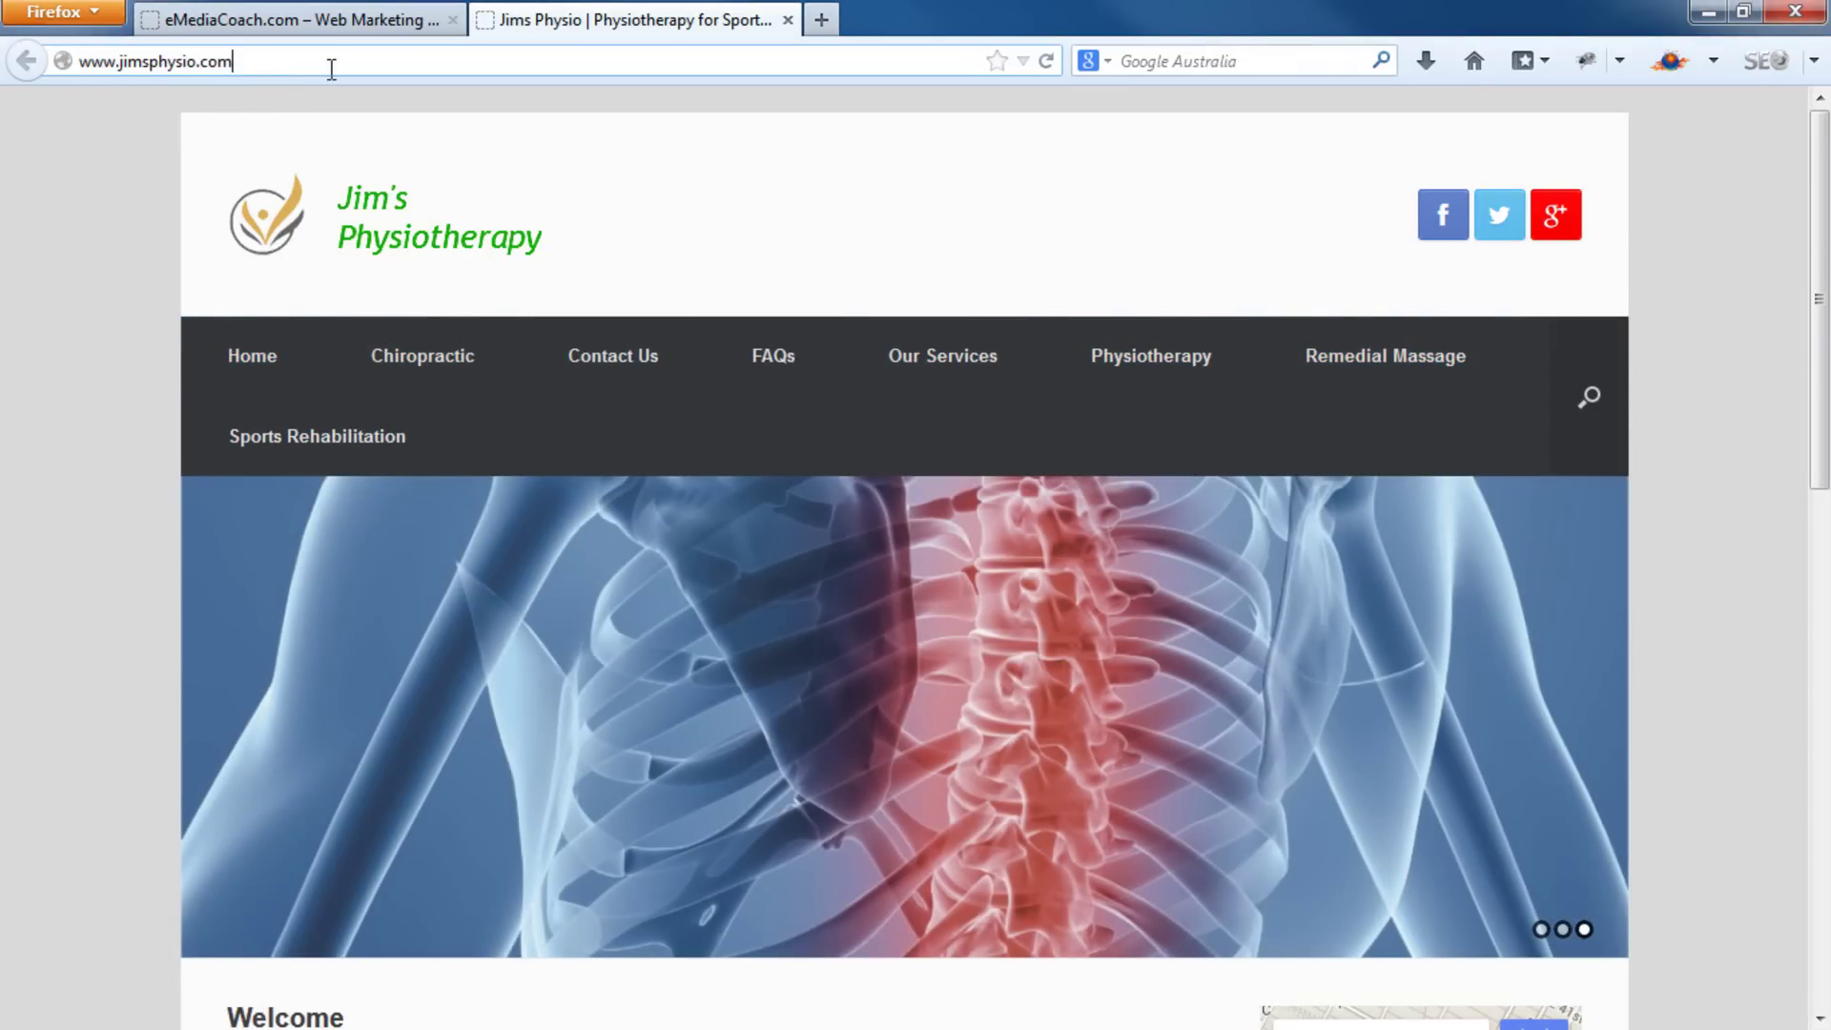
{"action": "type", "text": "/wp-admin"}
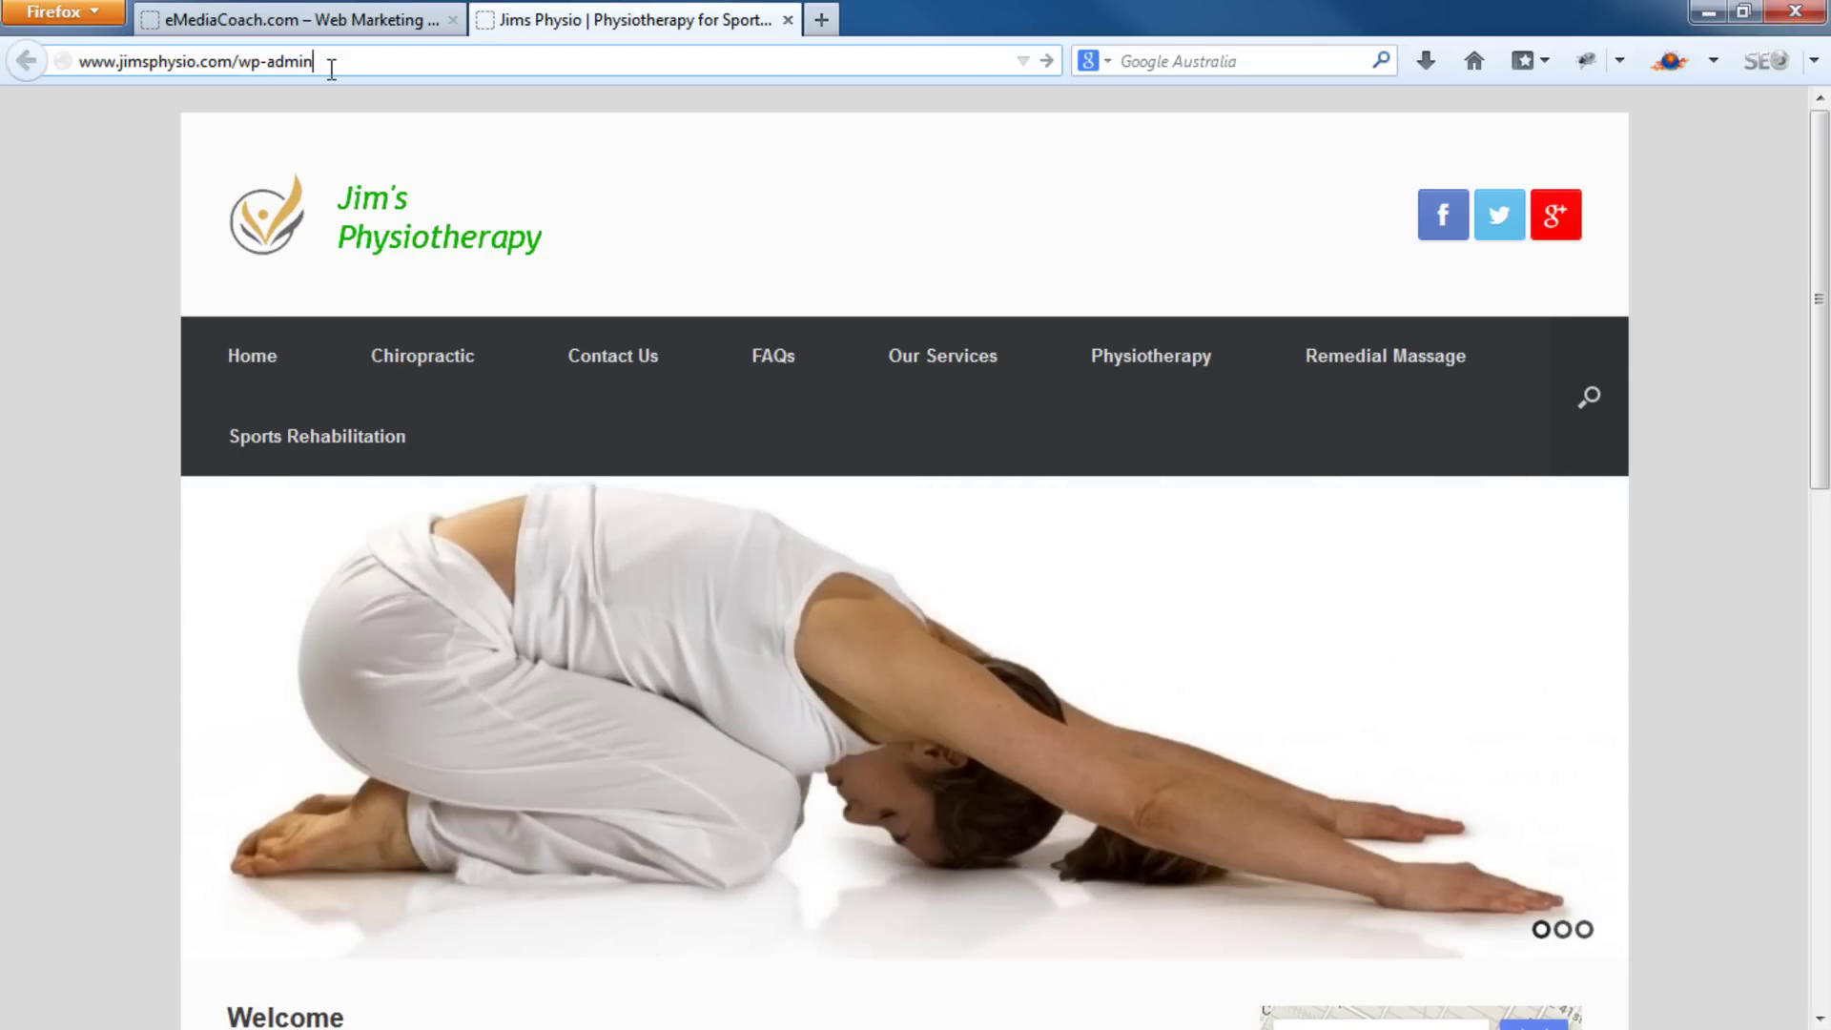
{"action": "key", "text": "Return"}
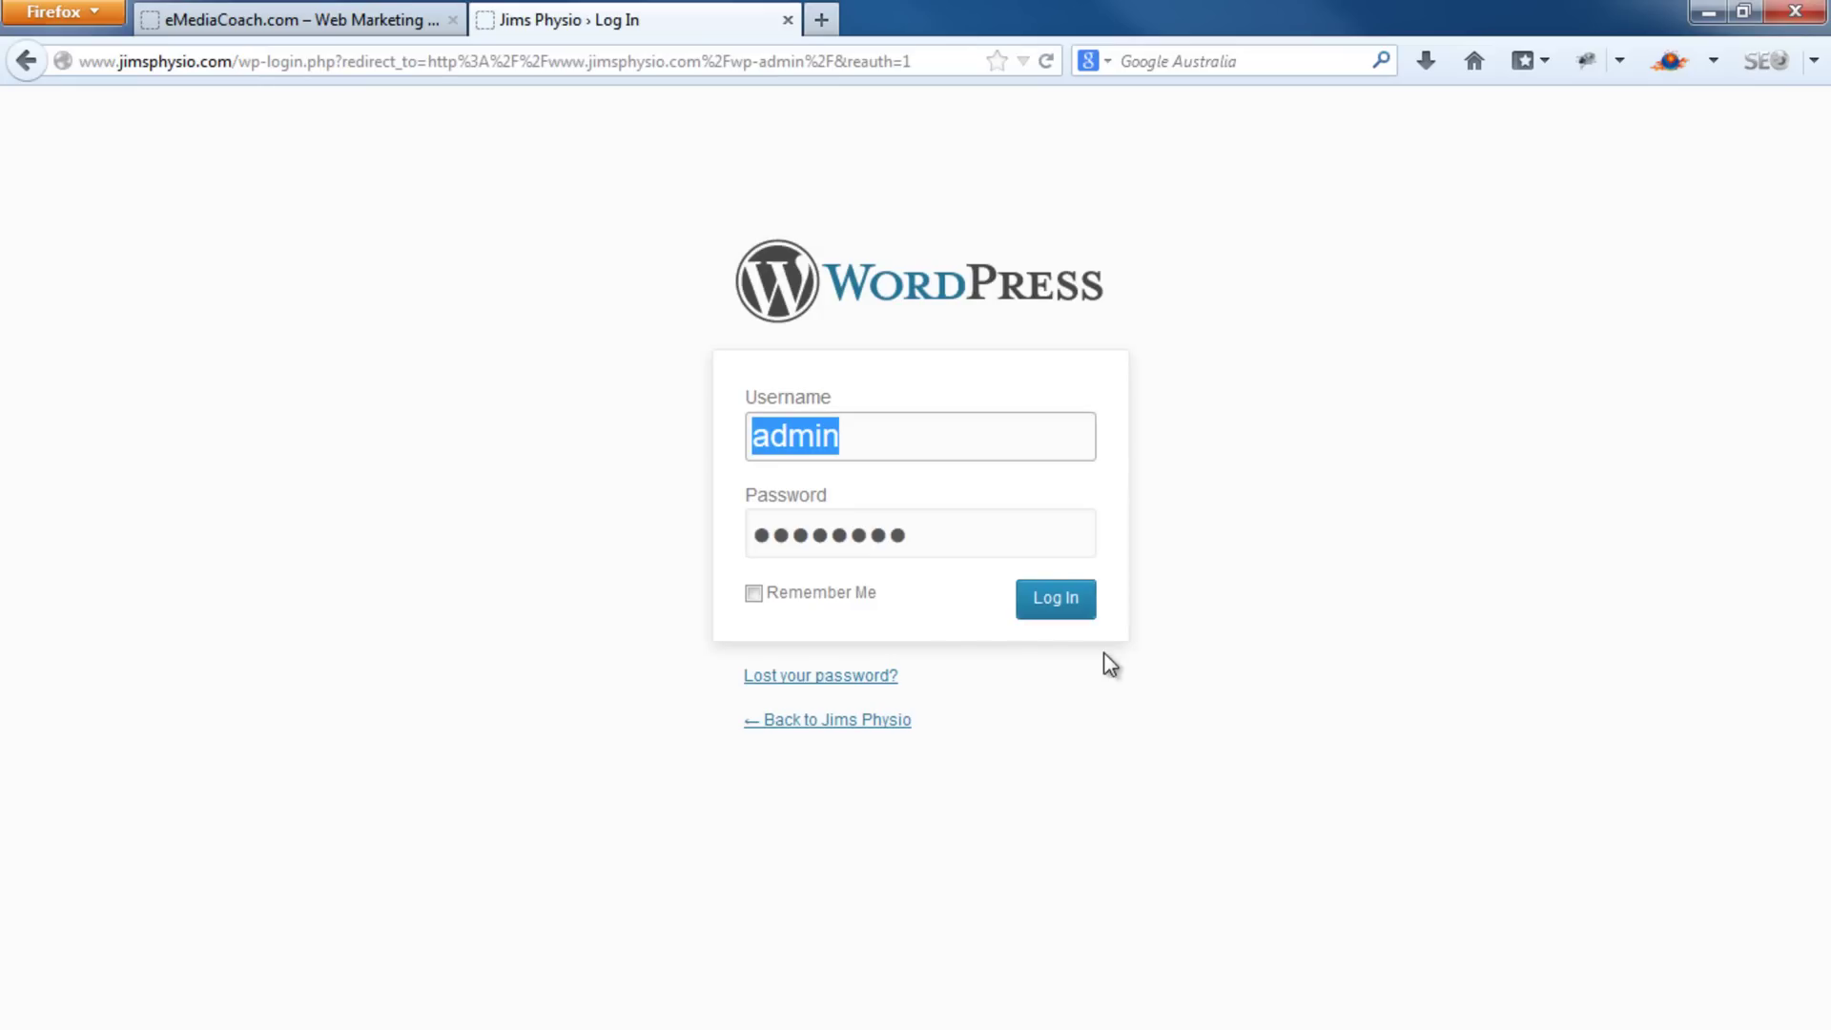
{"action": "left_click", "coordinate": [1055, 597]}
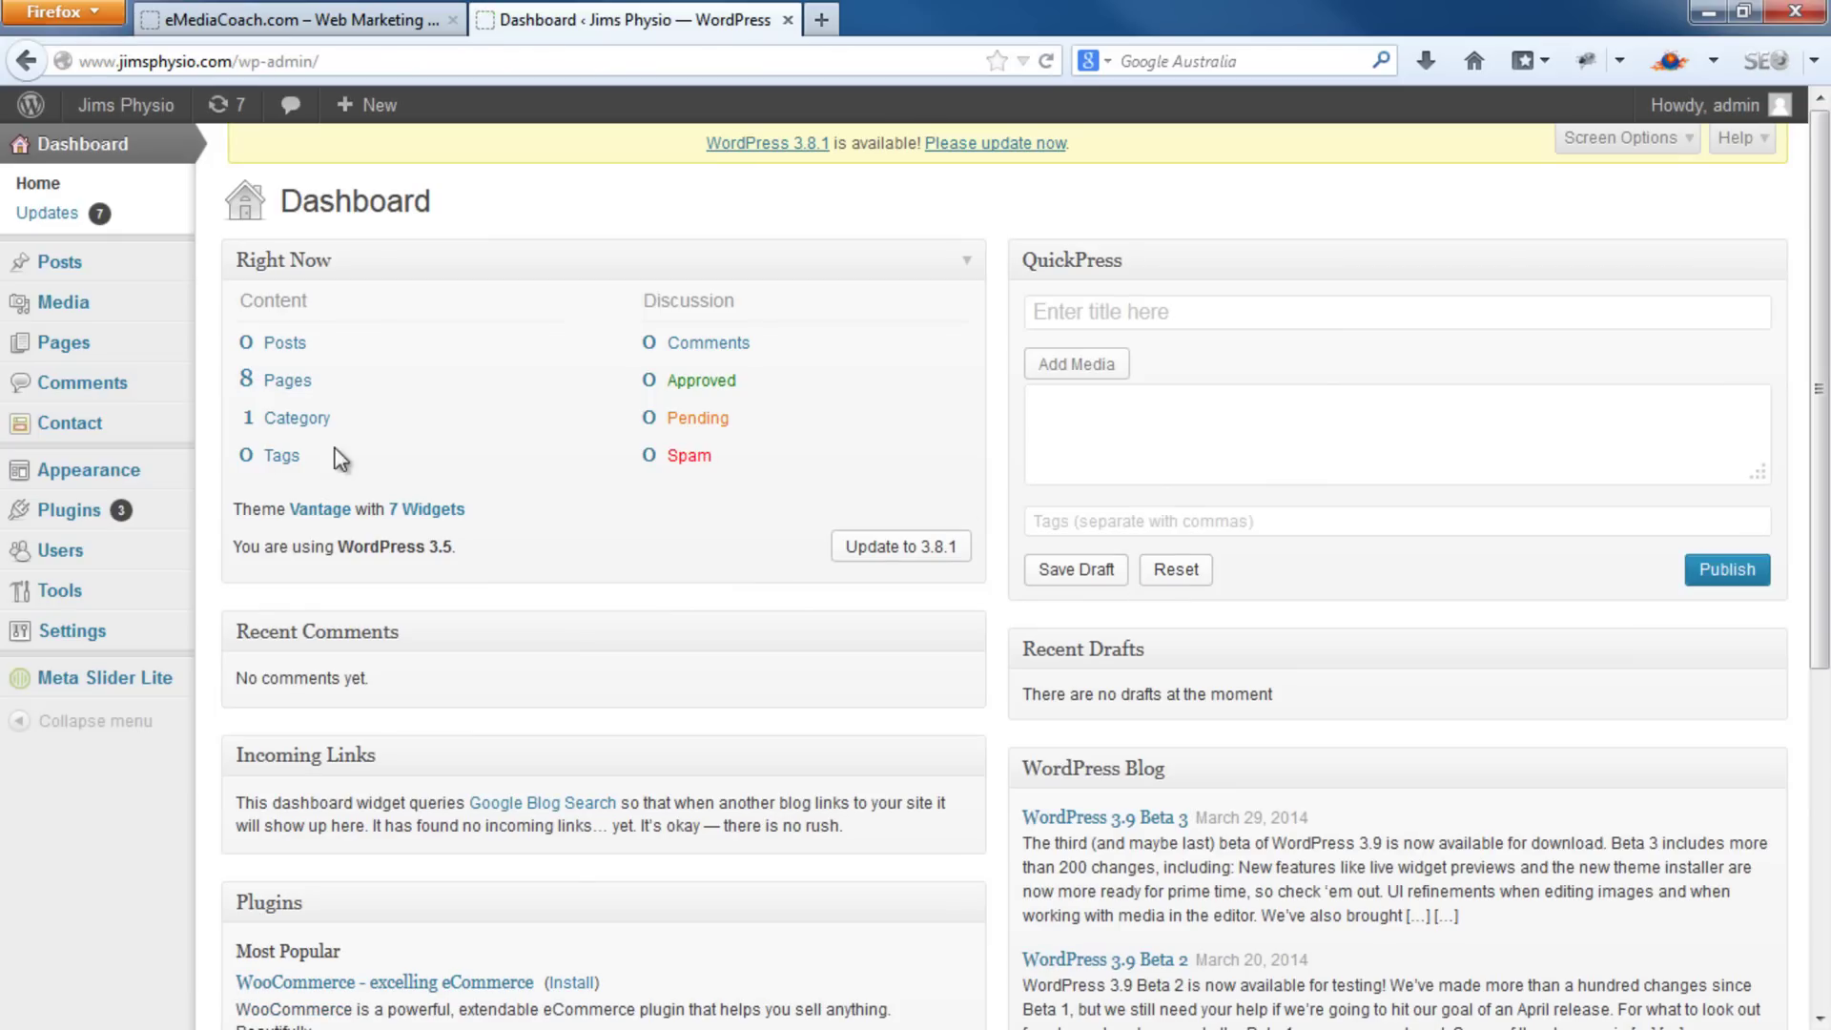
Open Pages > All Pages and scroll through the list of pages
{"action": "mouse_move", "coordinate": [90, 357]}
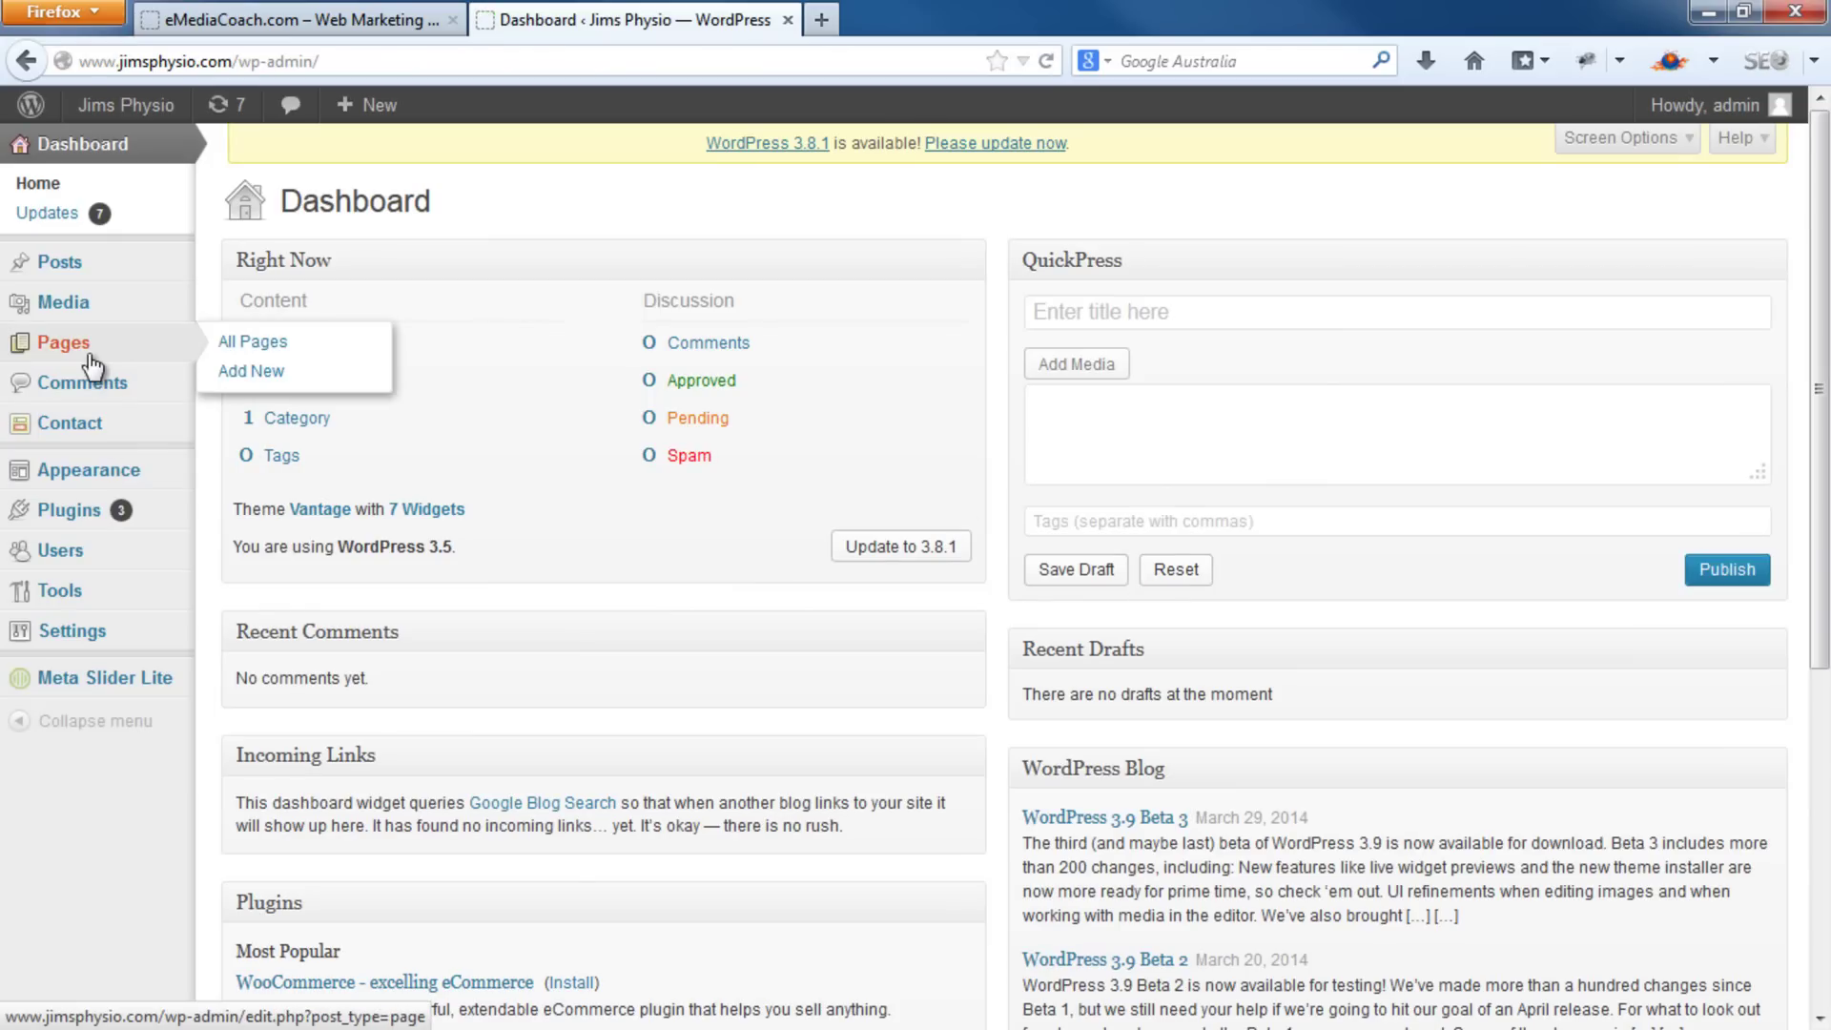
{"action": "left_click", "coordinate": [250, 349]}
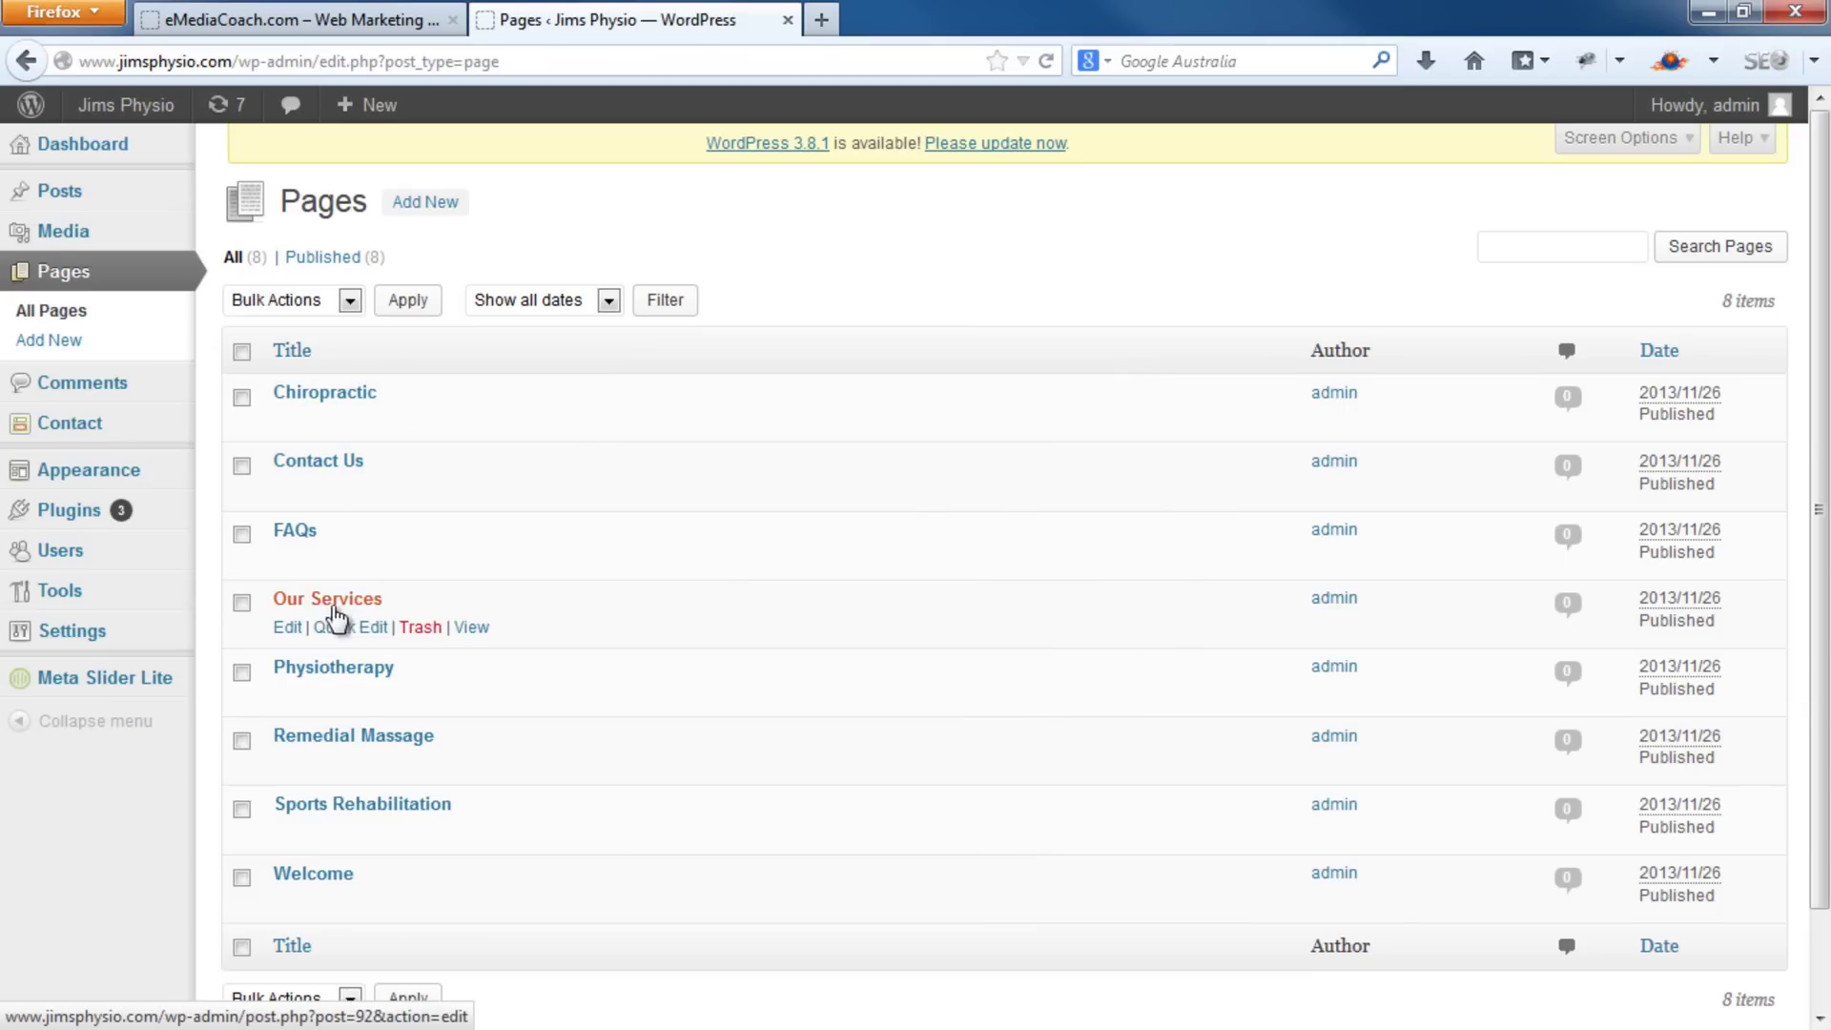
{"action": "scroll", "coordinate": [351, 863], "scroll_direction": "down", "scroll_amount": 2}
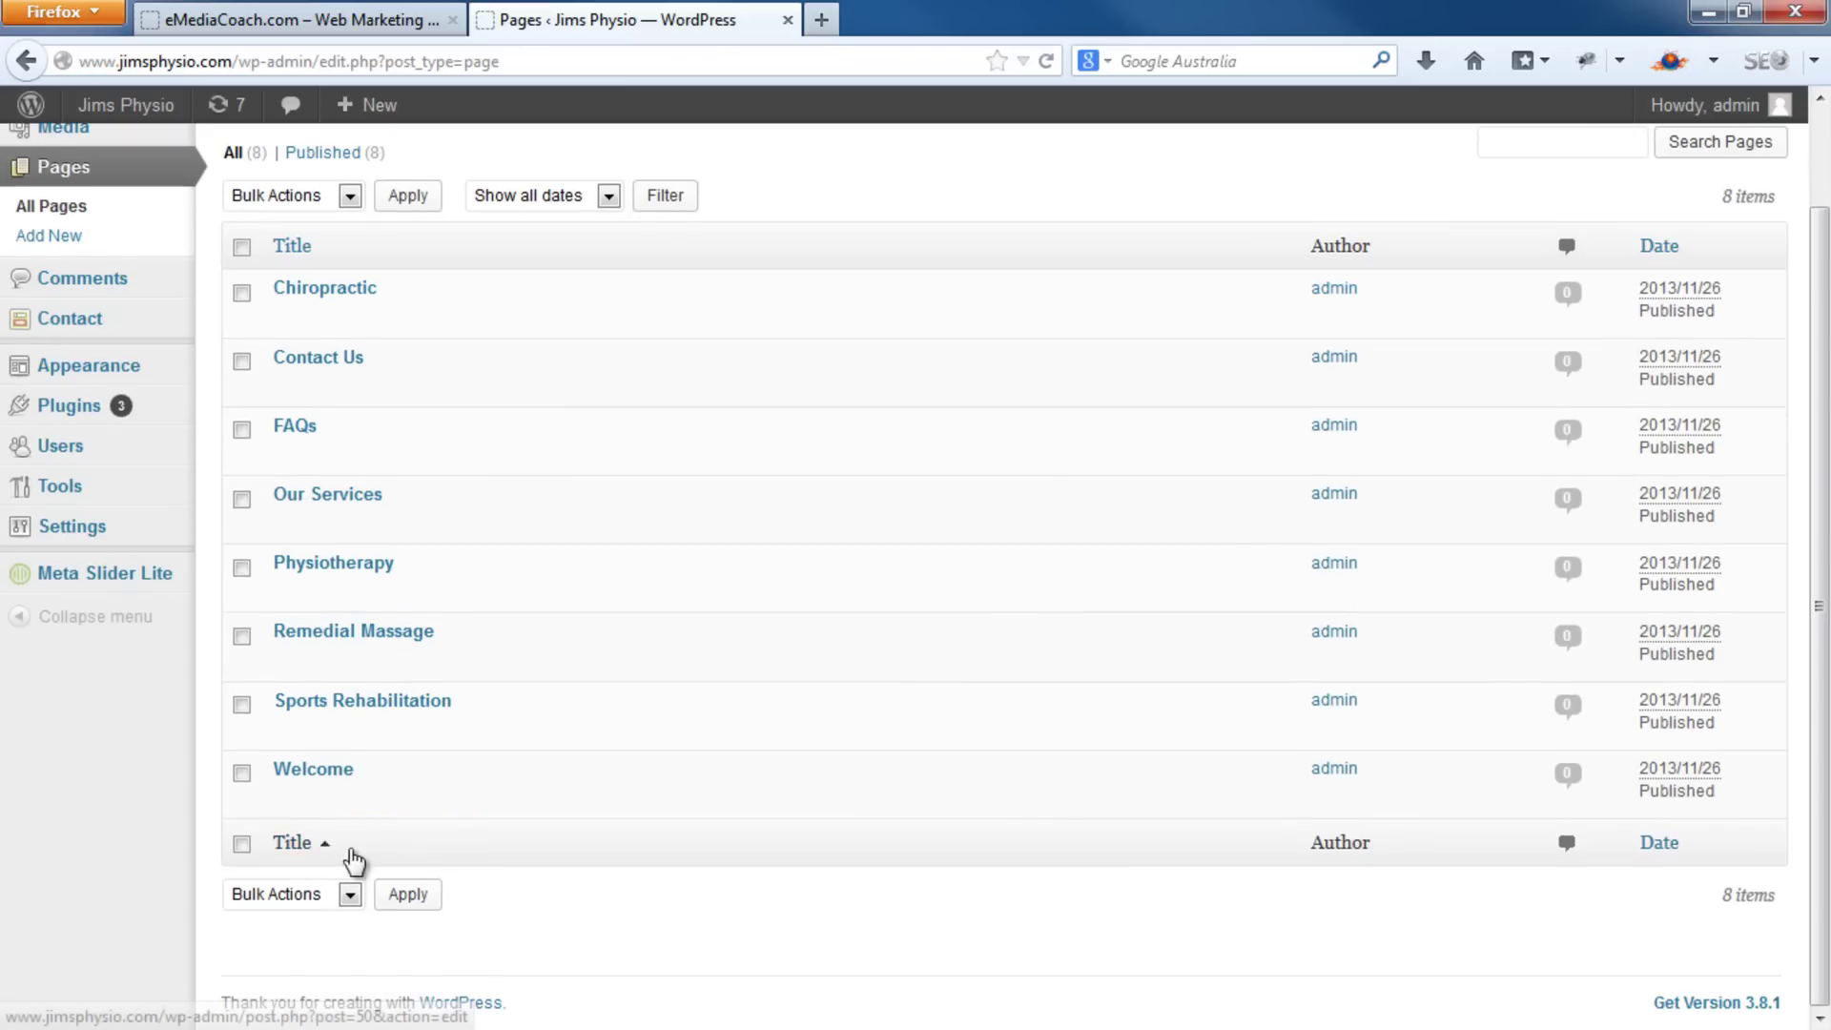
{"action": "scroll", "coordinate": [334, 530], "scroll_direction": "up", "scroll_amount": 2}
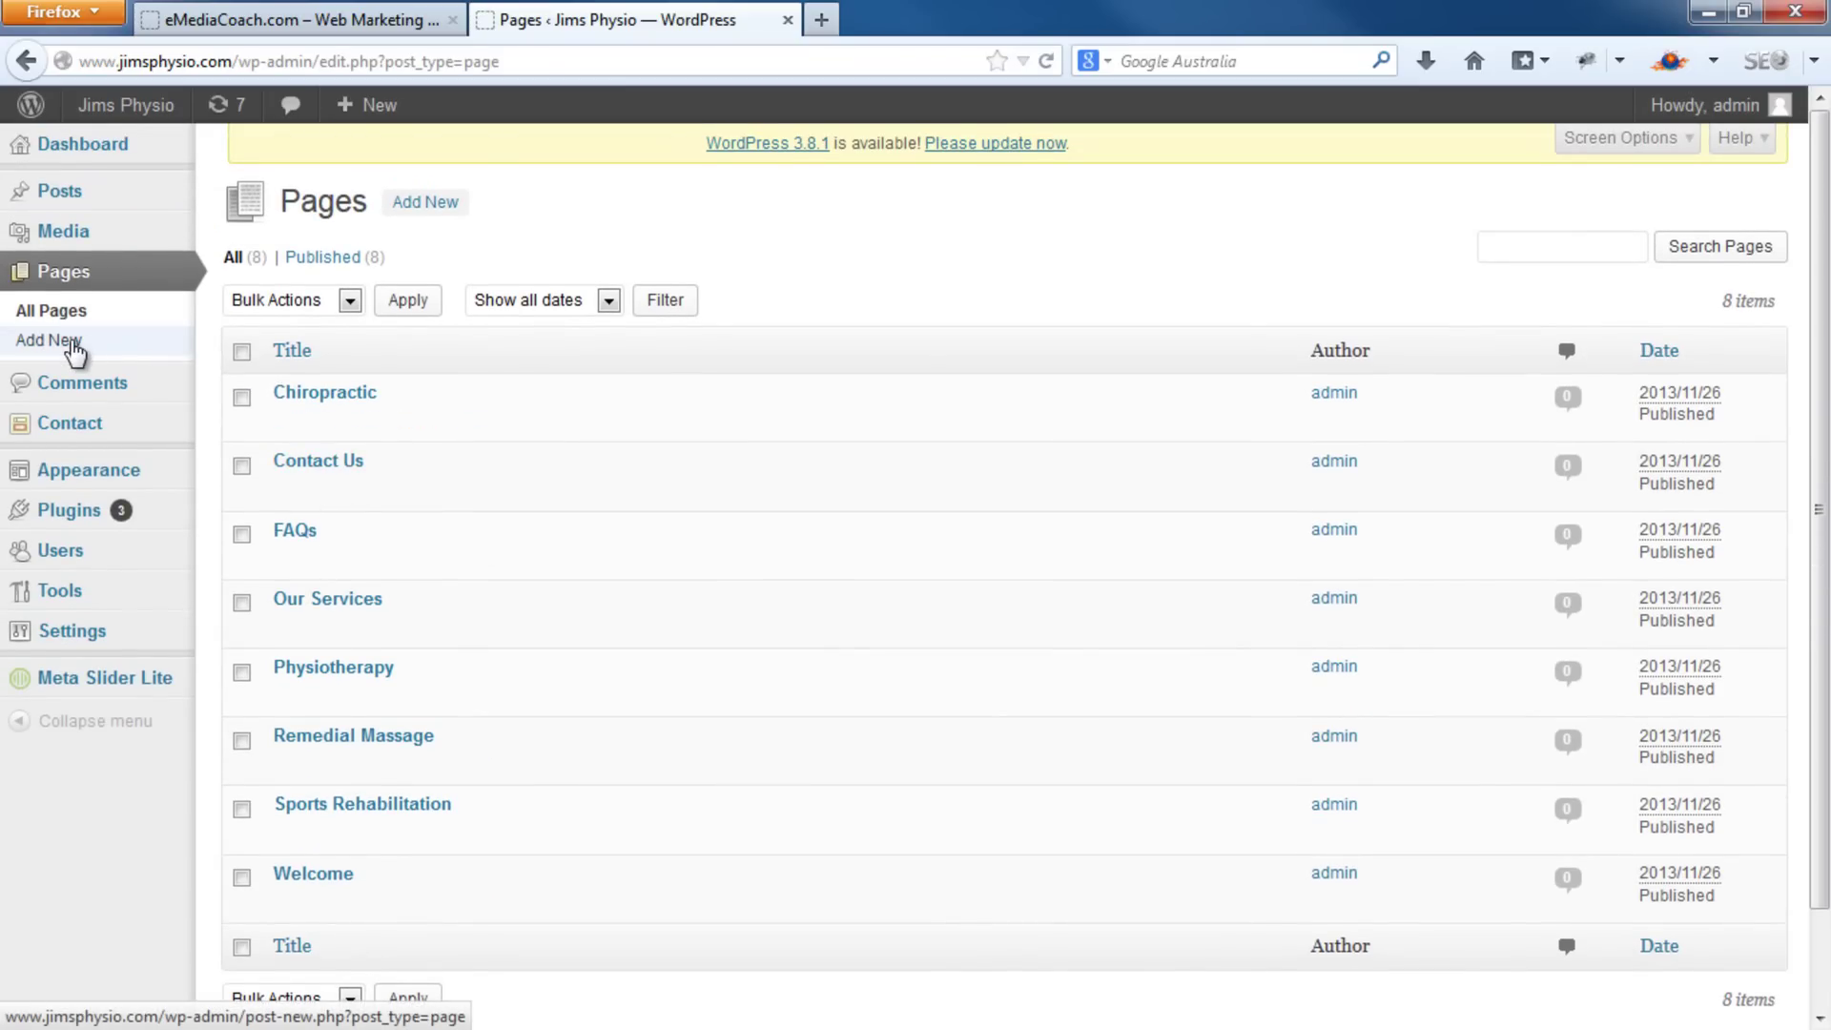
Look at the Add New page editor, then go back to All Pages
{"action": "left_click", "coordinate": [73, 343]}
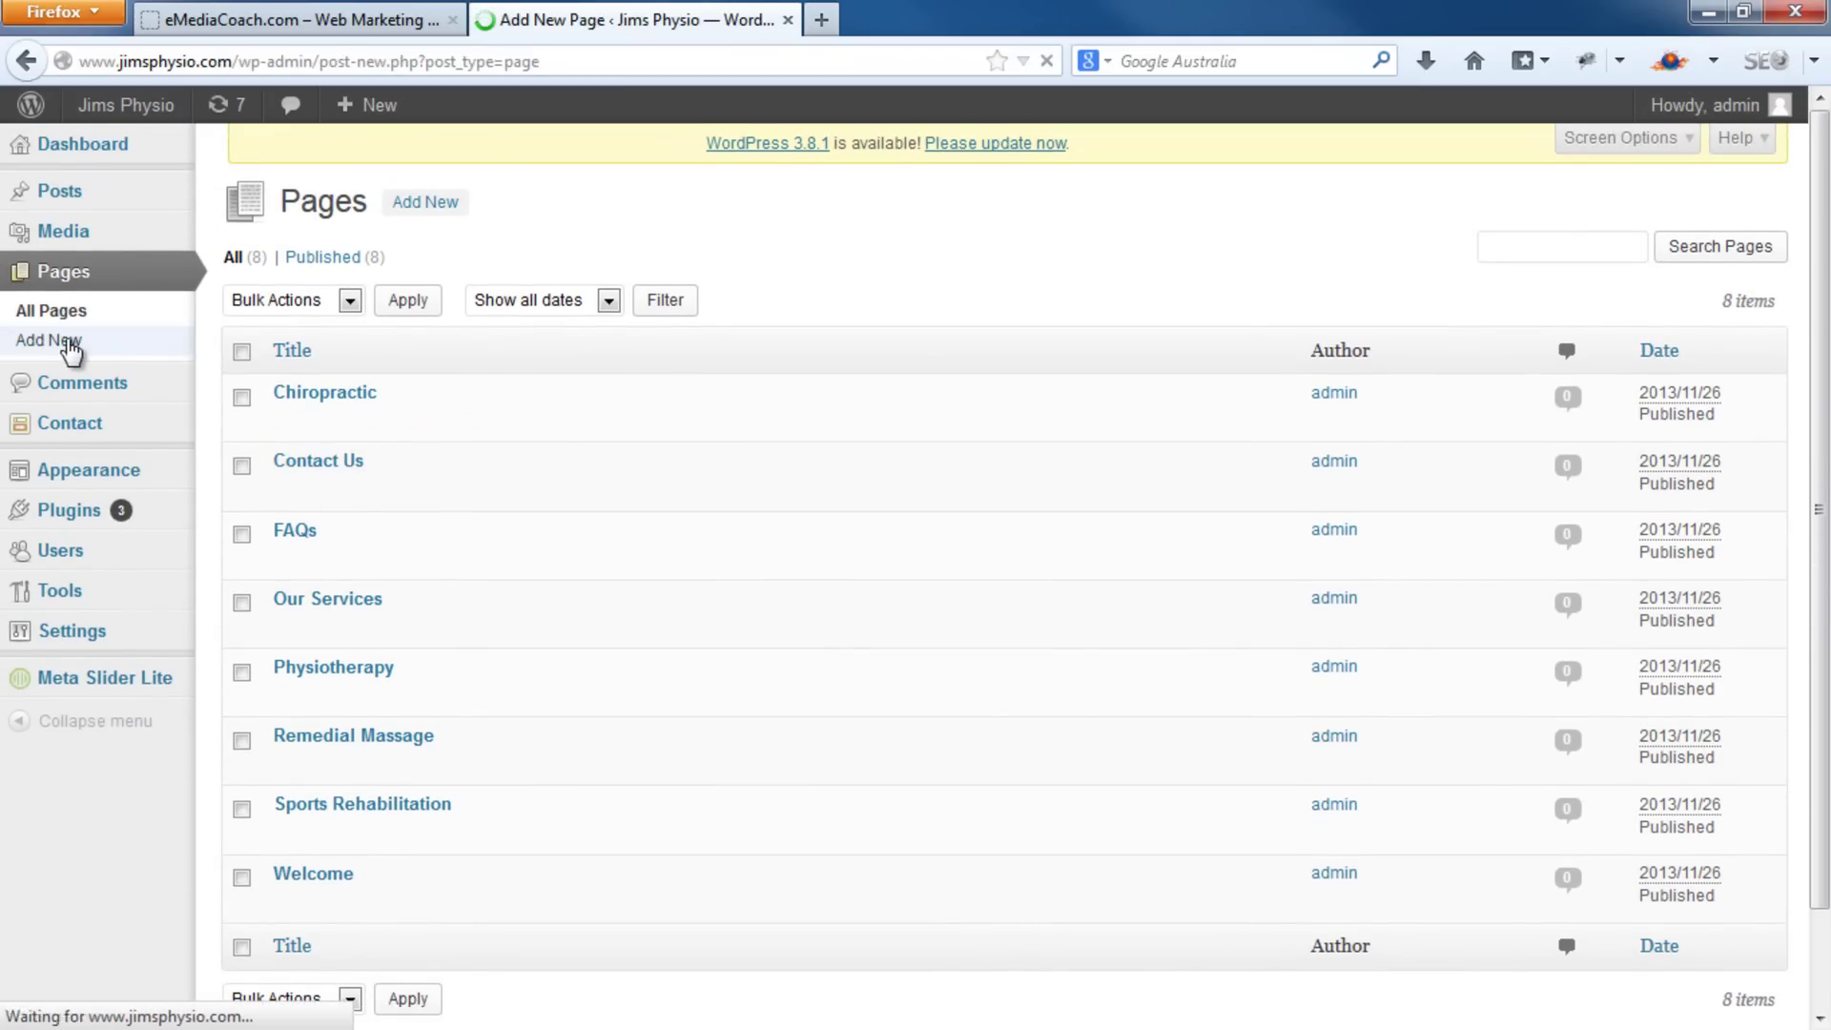
{"action": "left_click", "coordinate": [317, 275]}
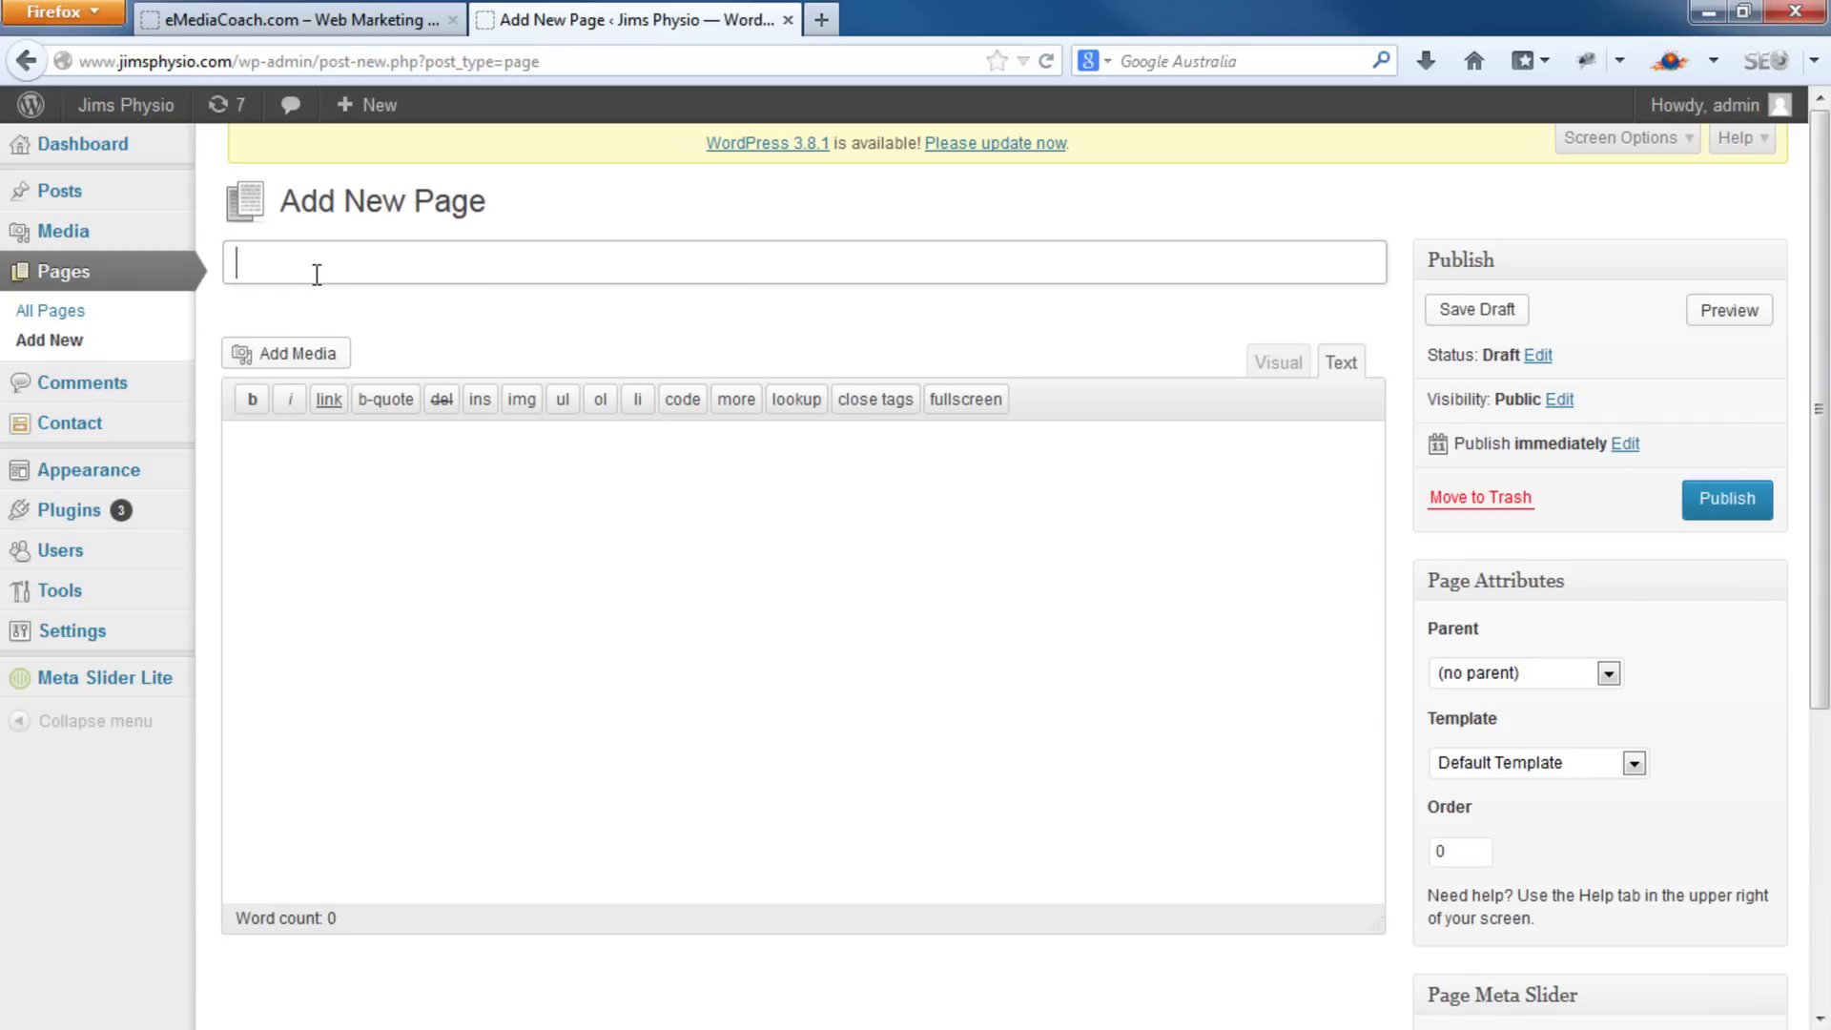
{"action": "left_click", "coordinate": [379, 553]}
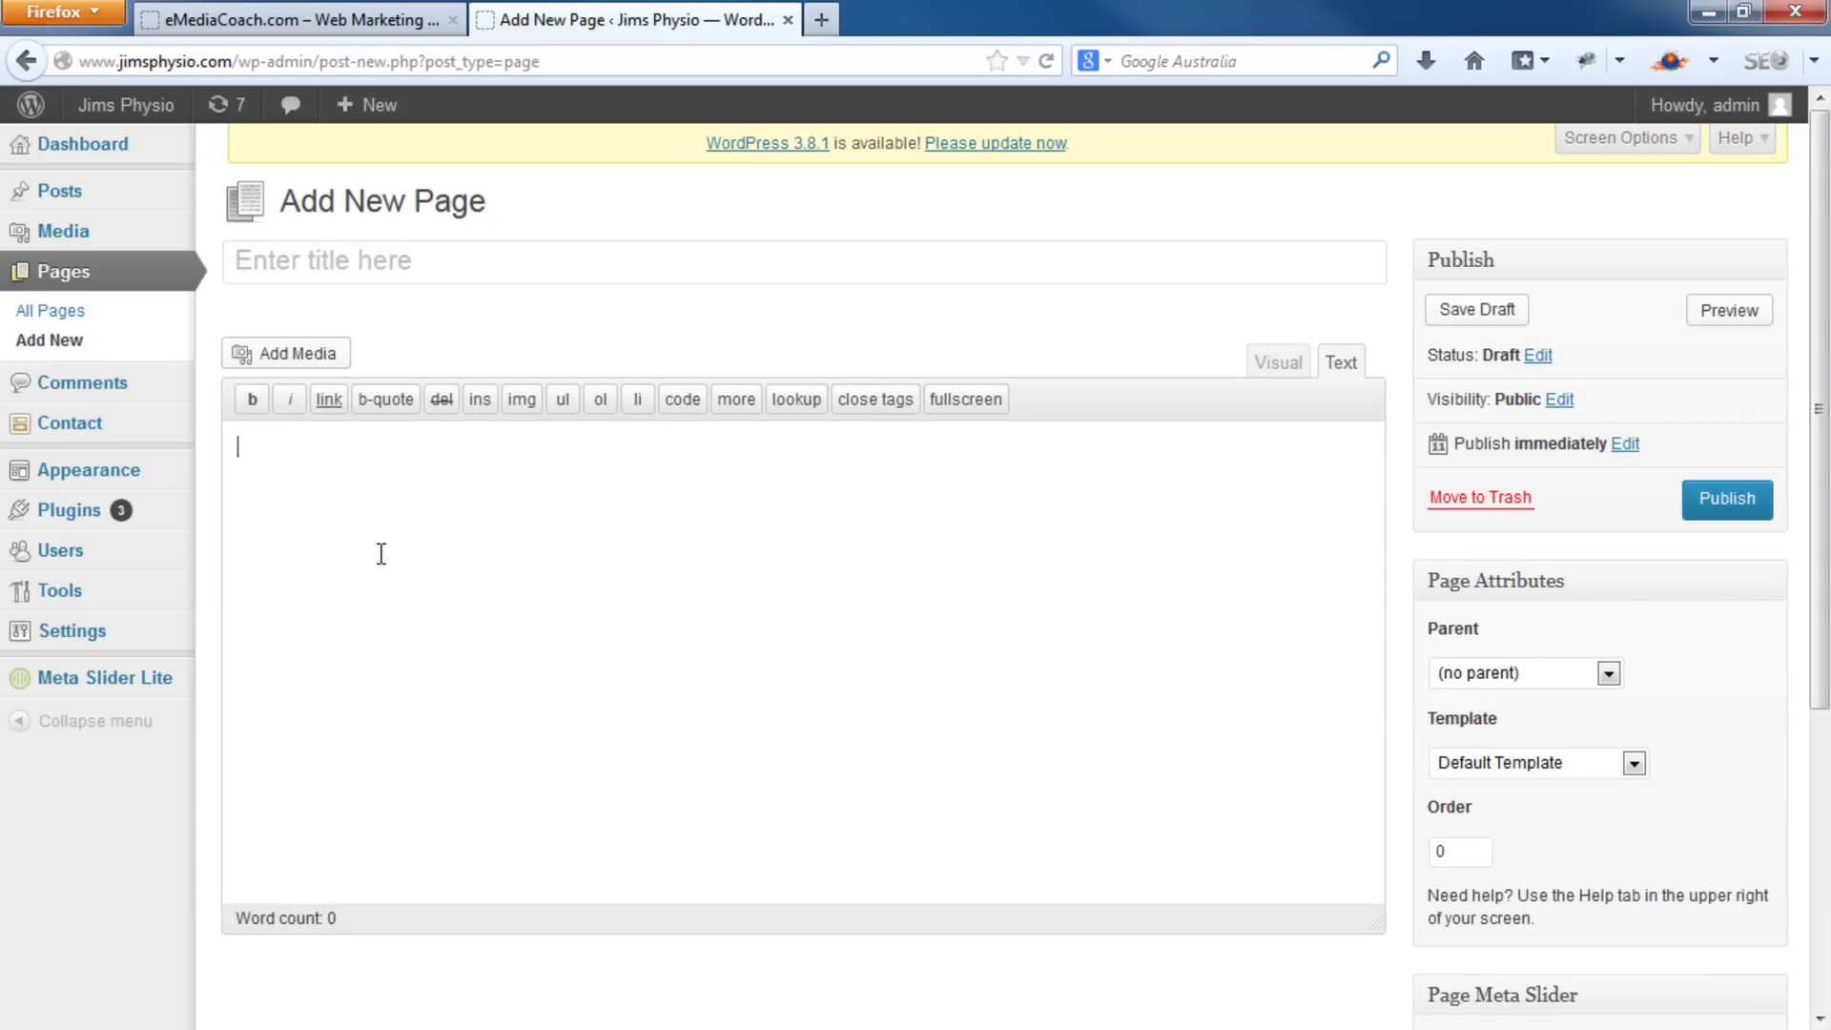
{"action": "left_click", "coordinate": [107, 324]}
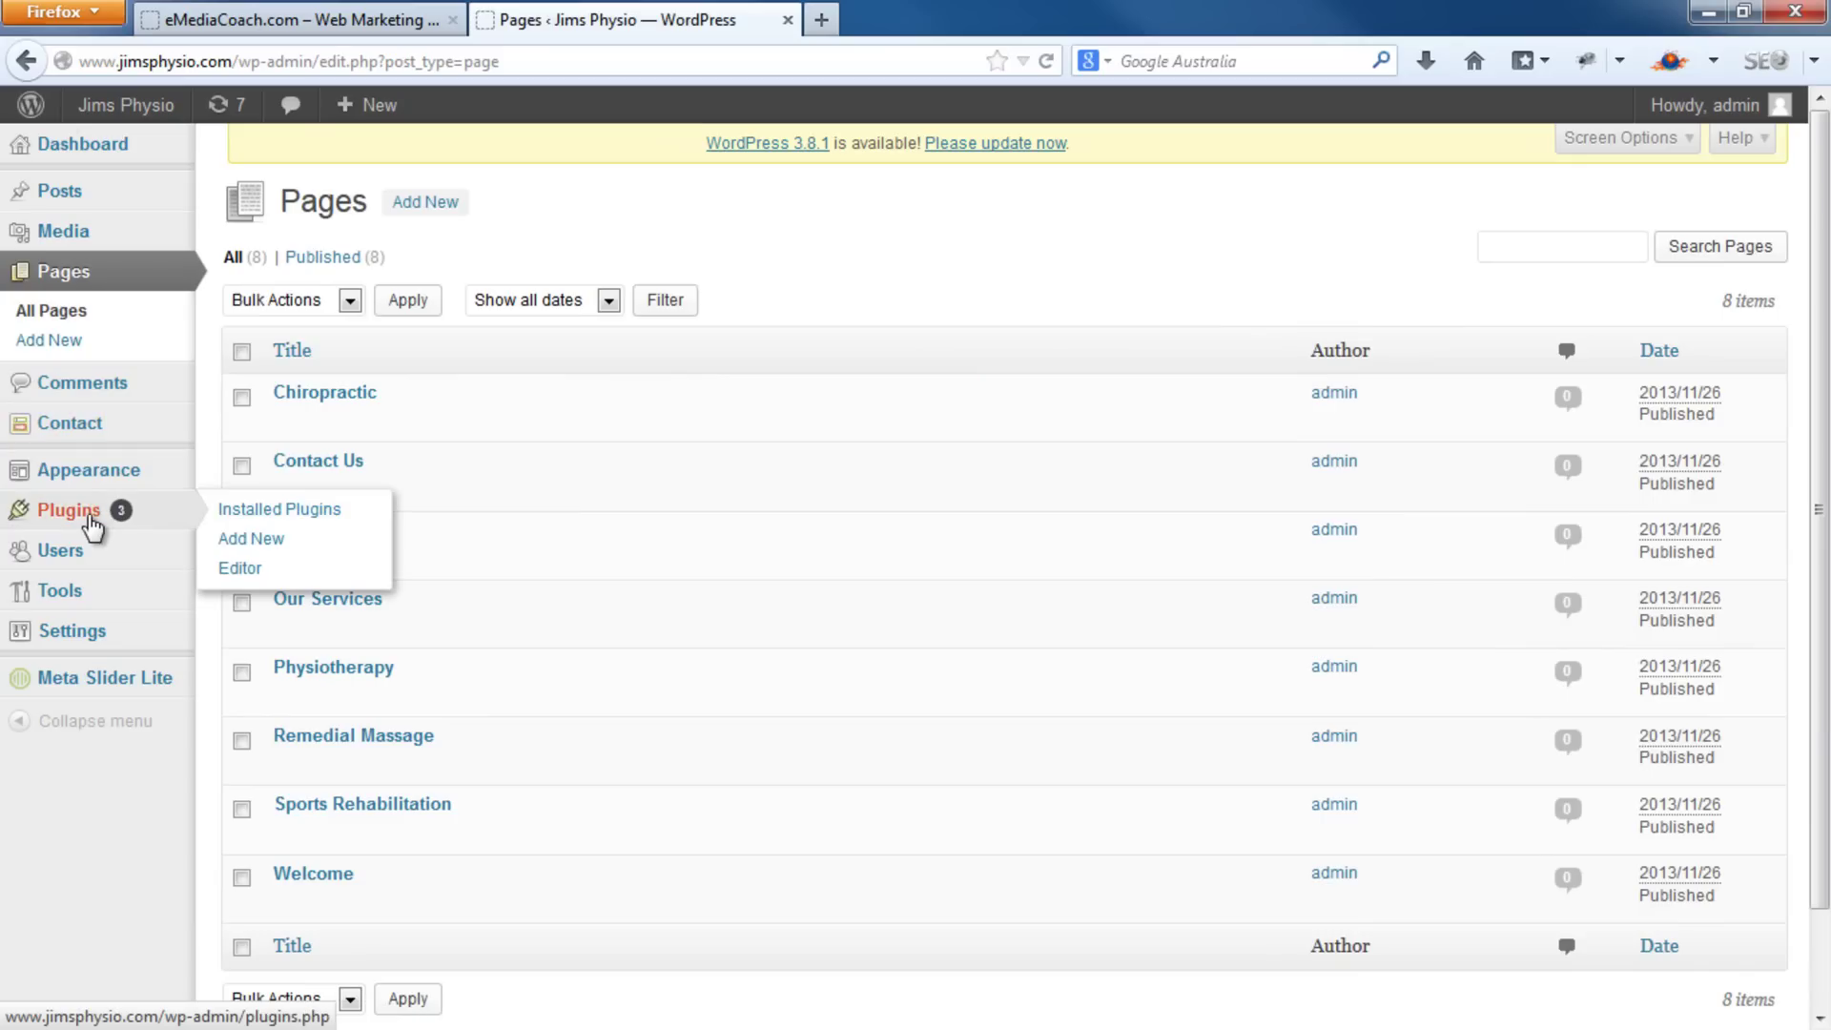
In Appearance > Menus, create a new menu named Header
{"action": "mouse_move", "coordinate": [90, 477]}
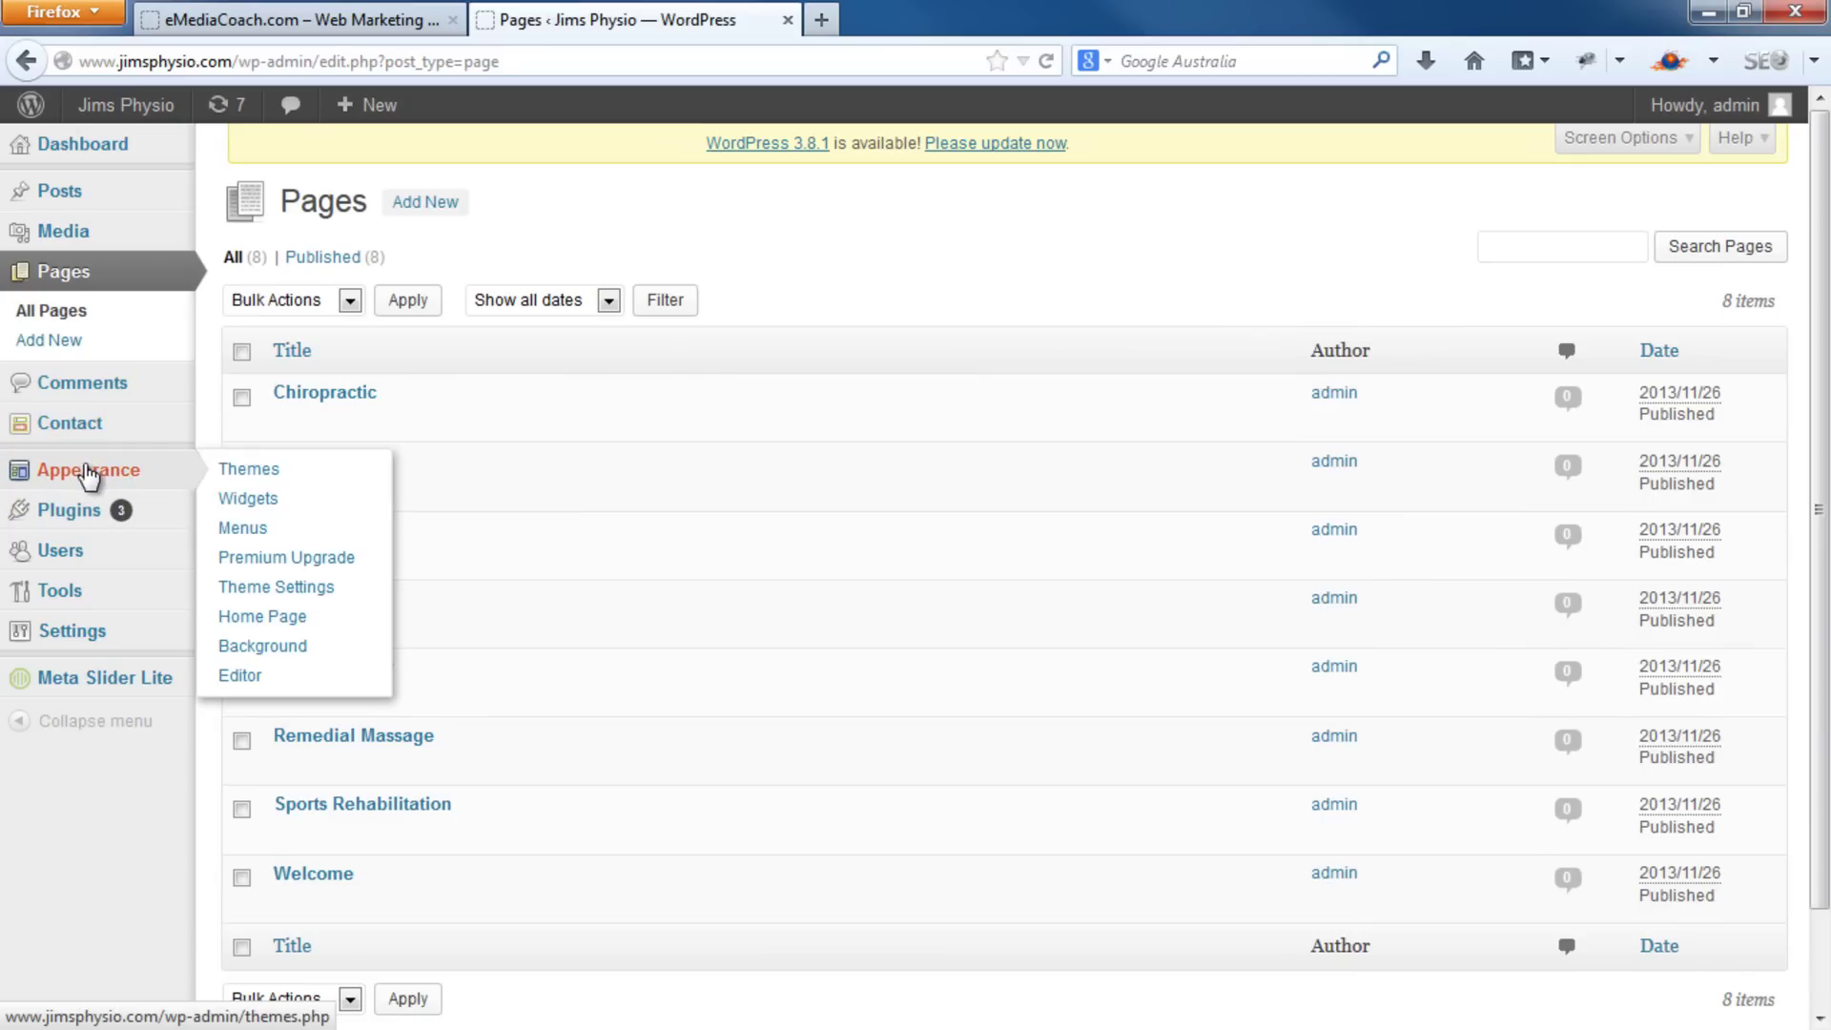
{"action": "left_click", "coordinate": [244, 529]}
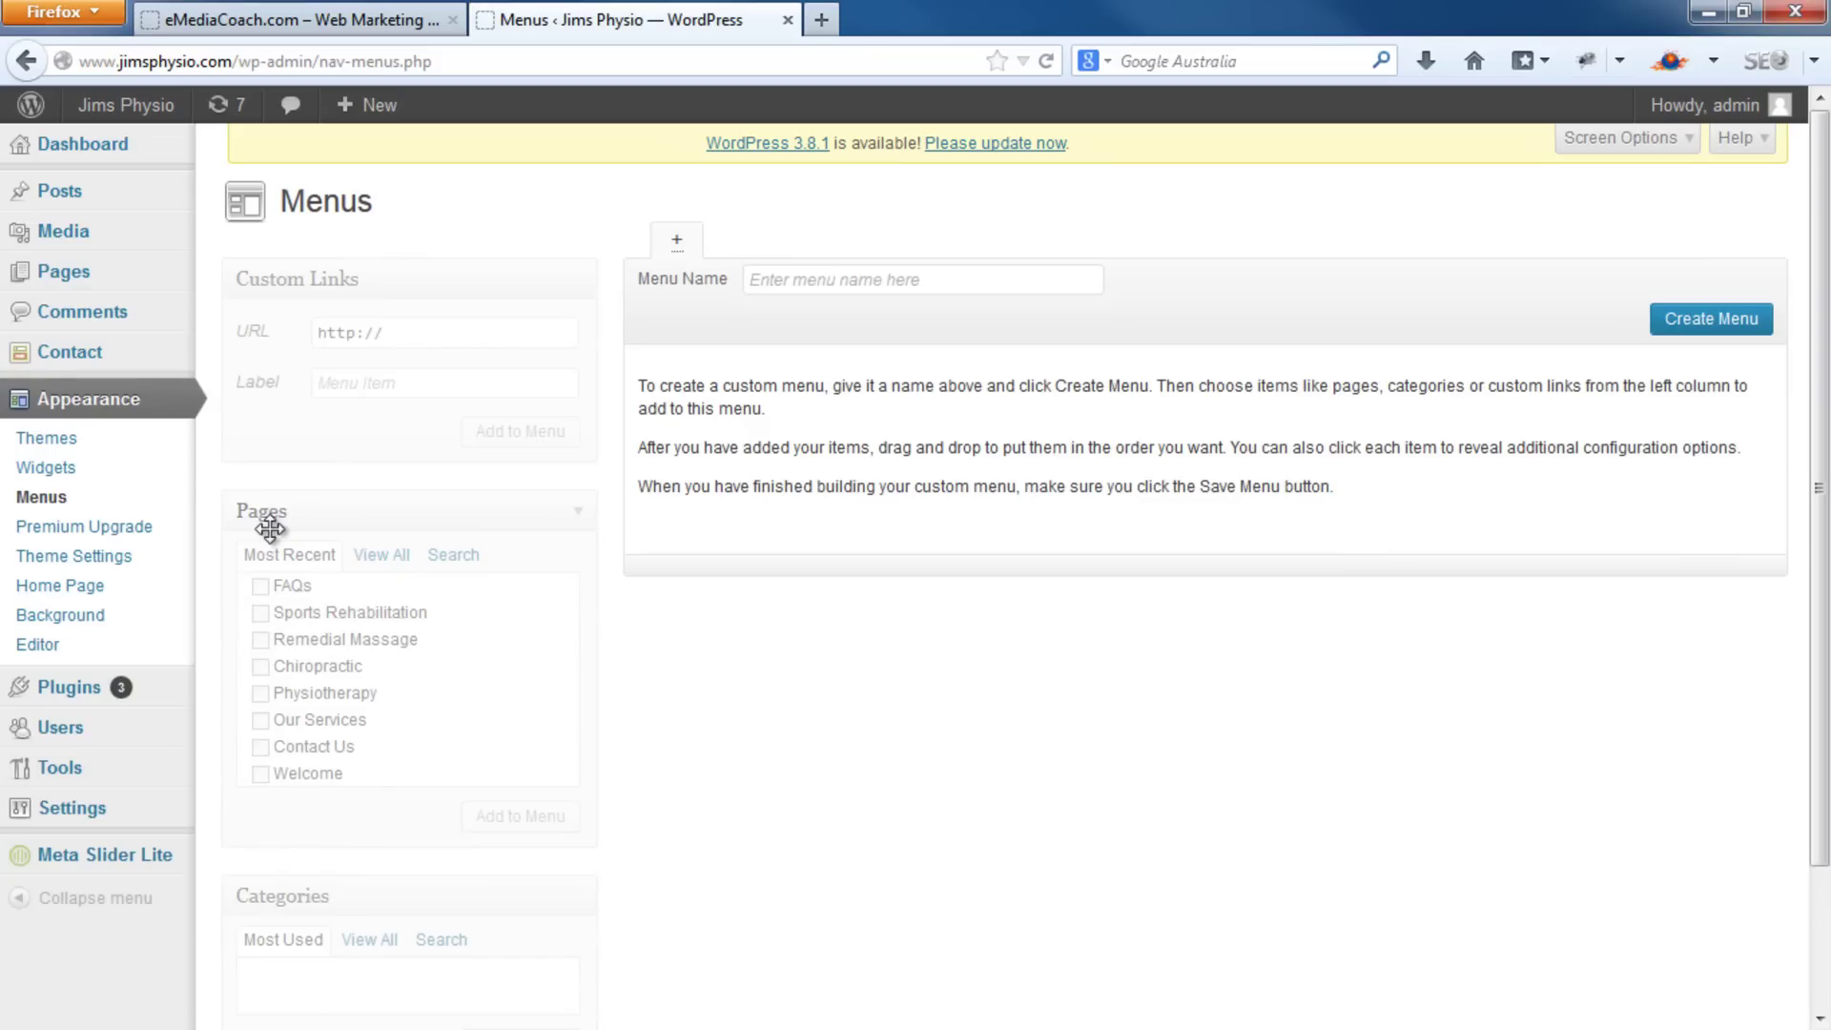
{"action": "left_click", "coordinate": [823, 276]}
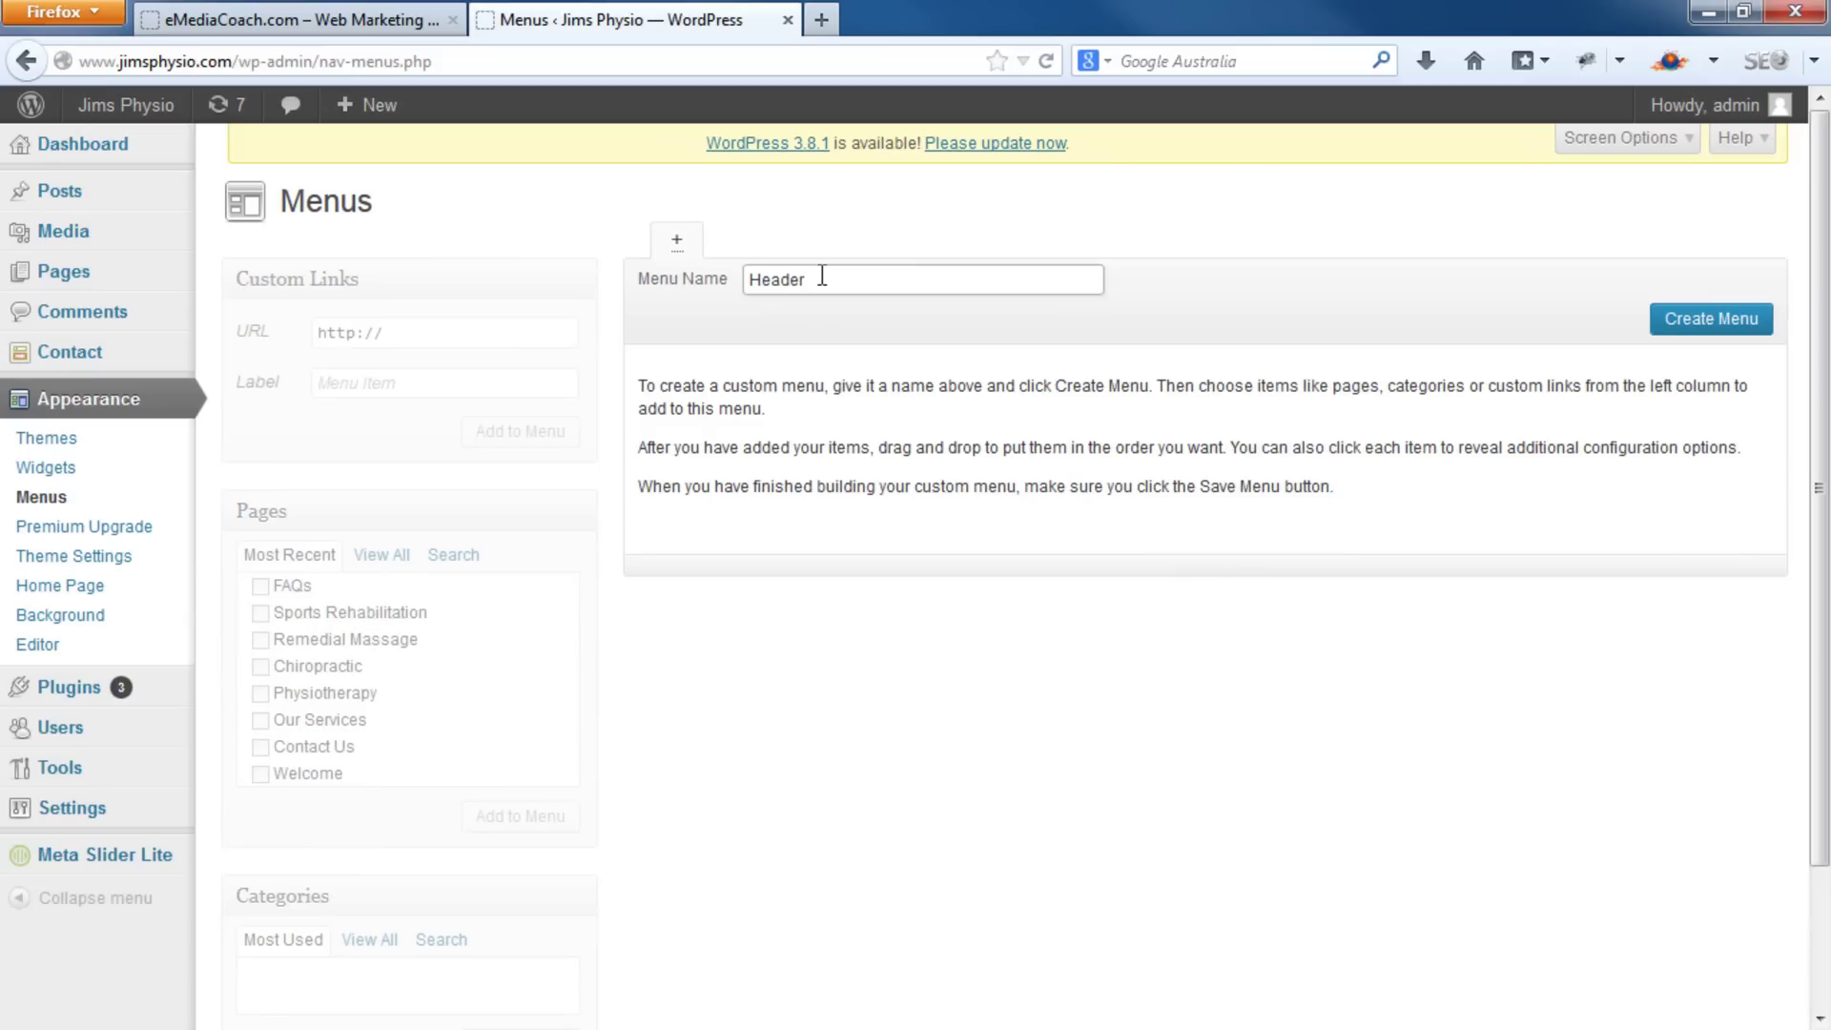
{"action": "left_click", "coordinate": [1667, 319]}
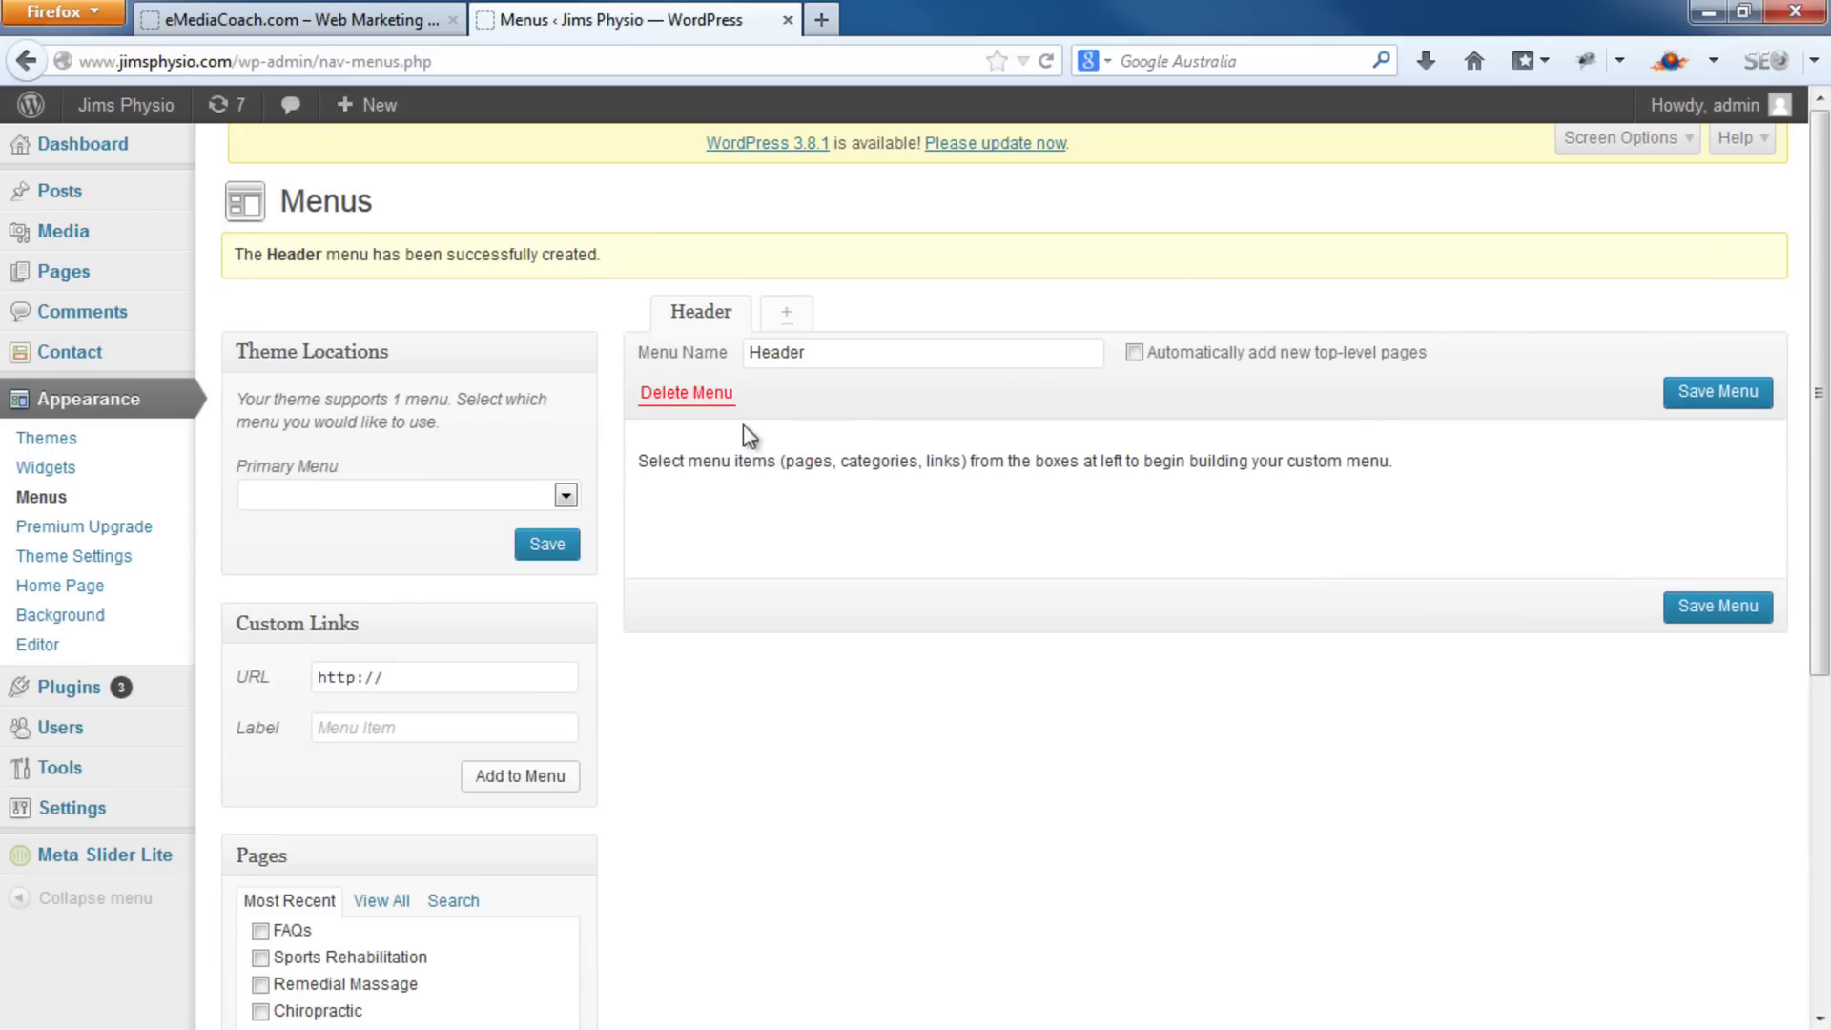
Assign Header as the Primary Menu location and save the setting
{"action": "left_click", "coordinate": [567, 495]}
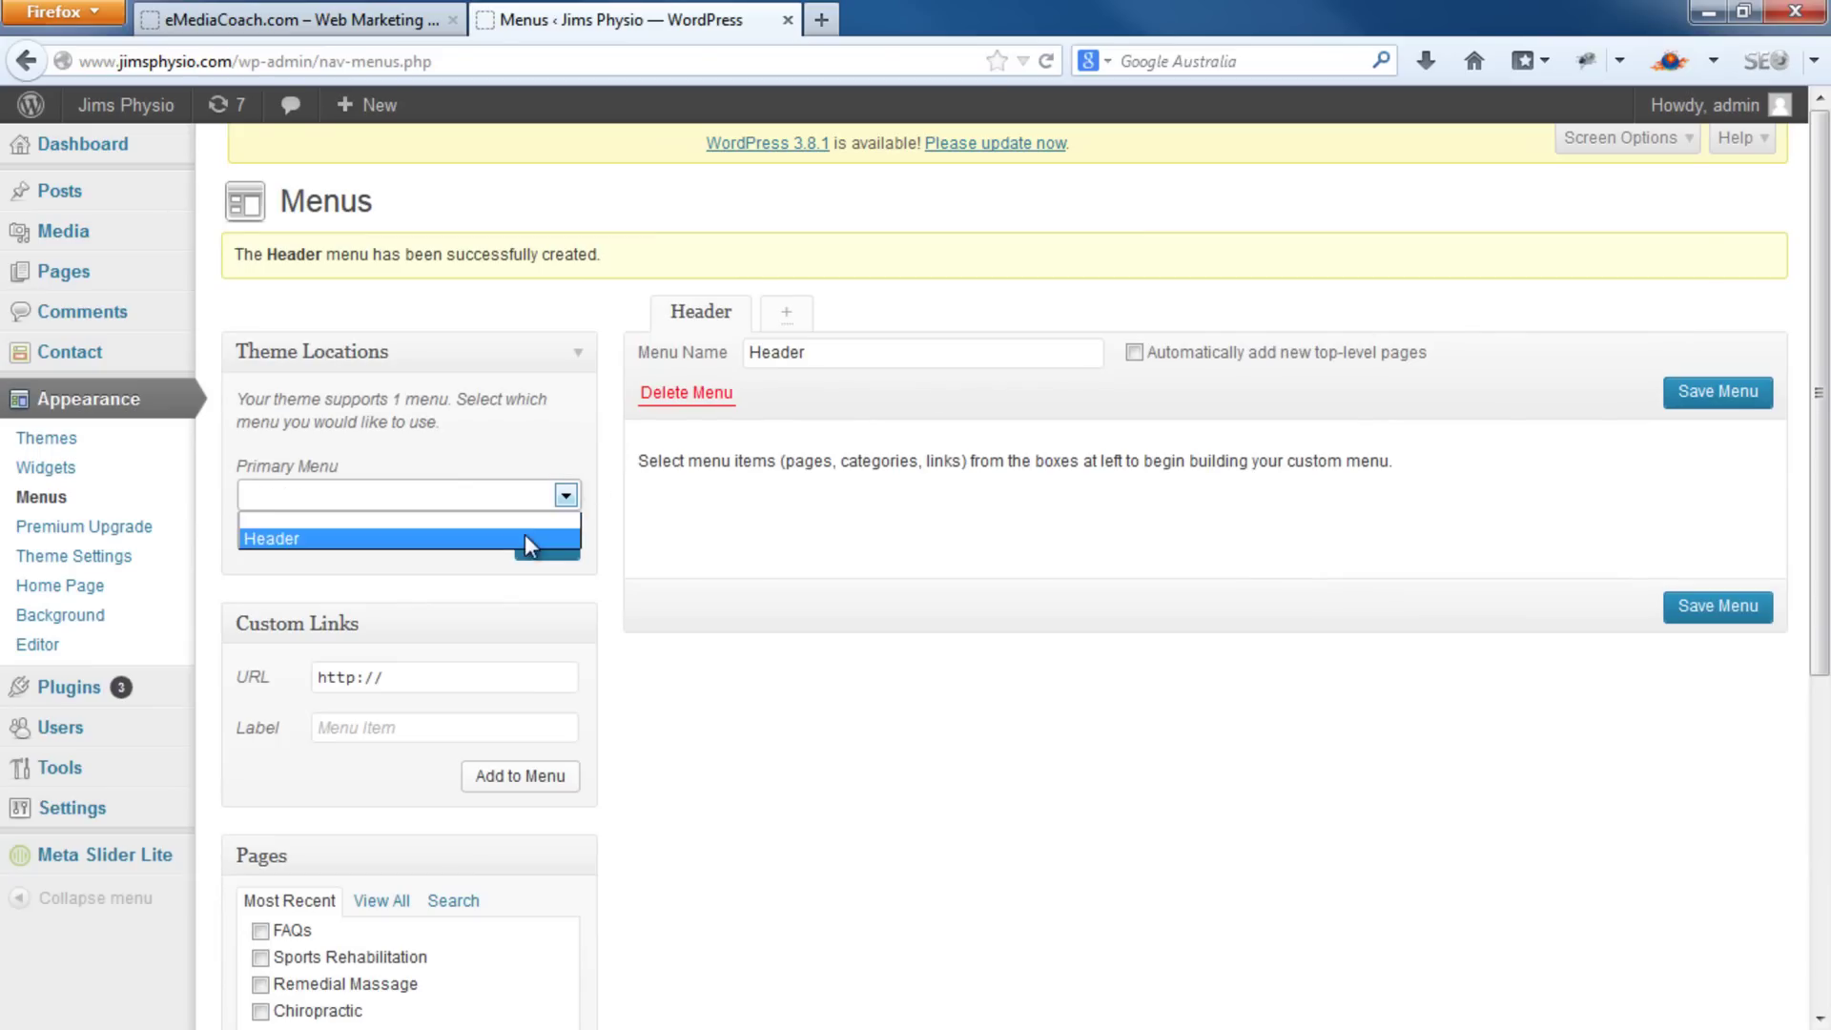
{"action": "left_click", "coordinate": [525, 533]}
{"action": "left_click", "coordinate": [551, 550]}
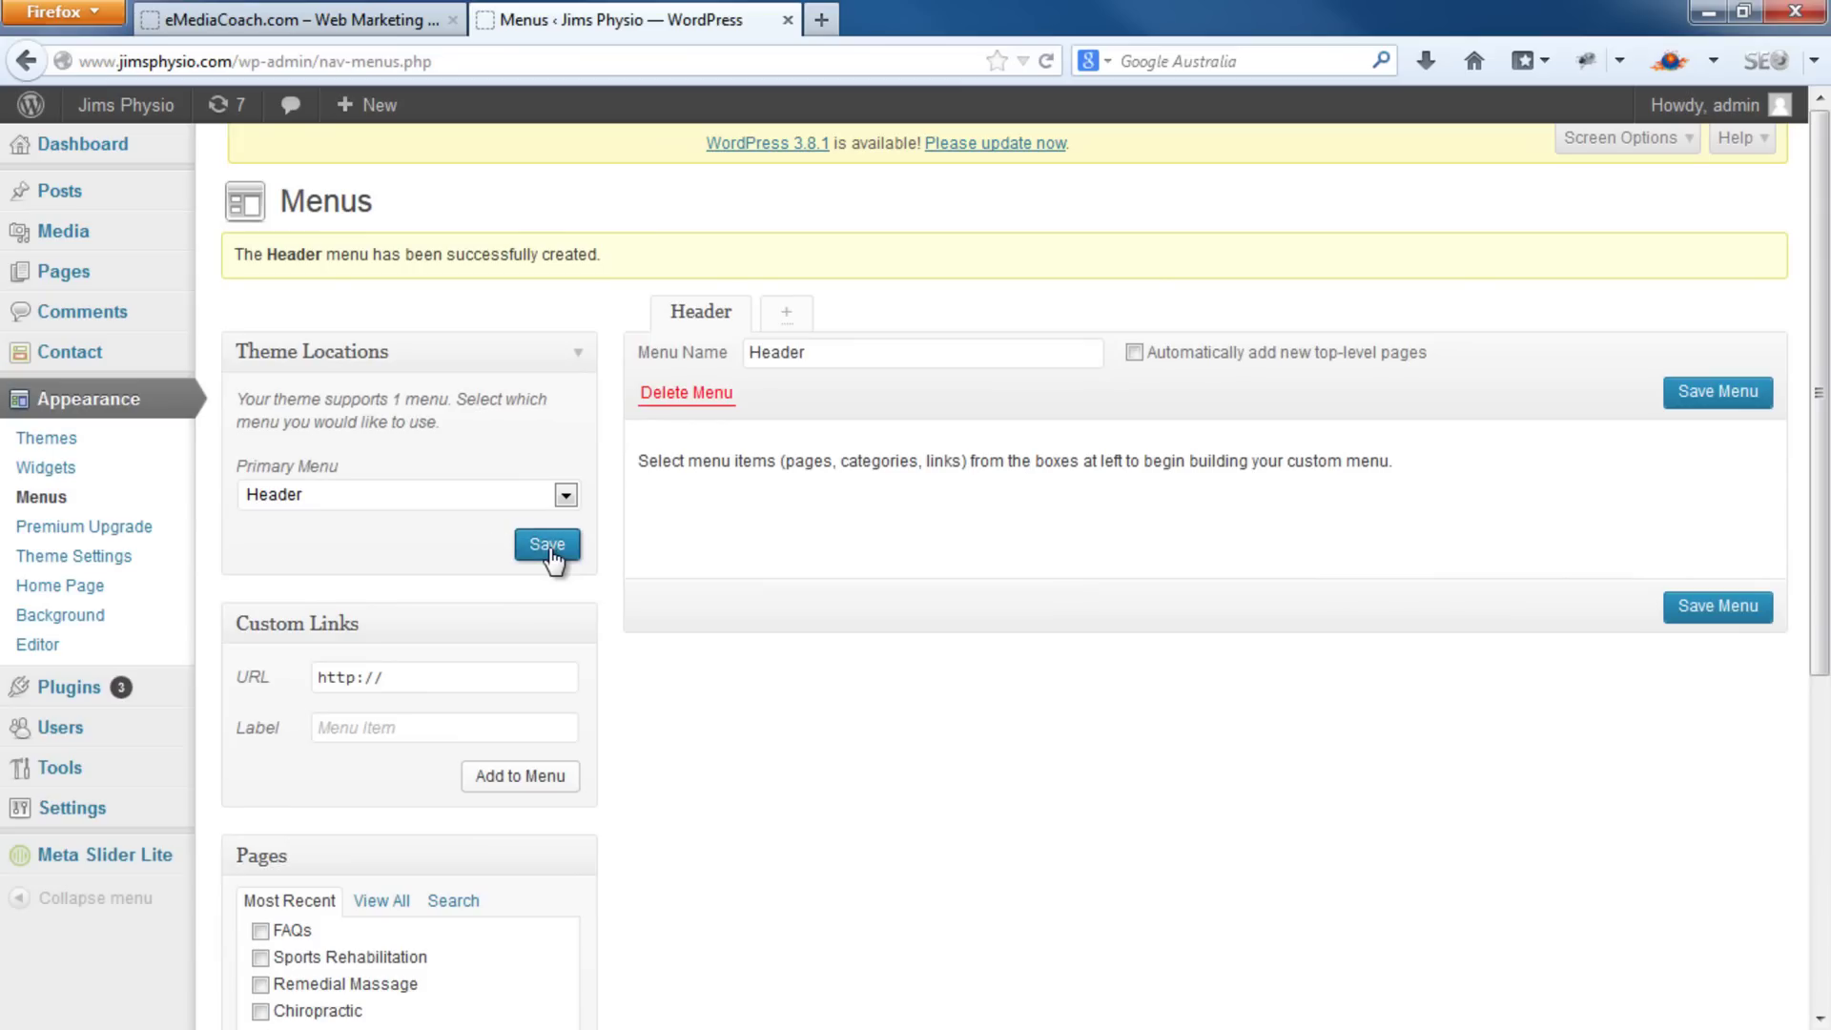
Add Sports Rehabilitation, Remedial Massage, Chiropractic, Physiotherapy, Our Services and Contact Us pages to Header
{"action": "scroll", "coordinate": [553, 559], "scroll_direction": "down", "scroll_amount": 5}
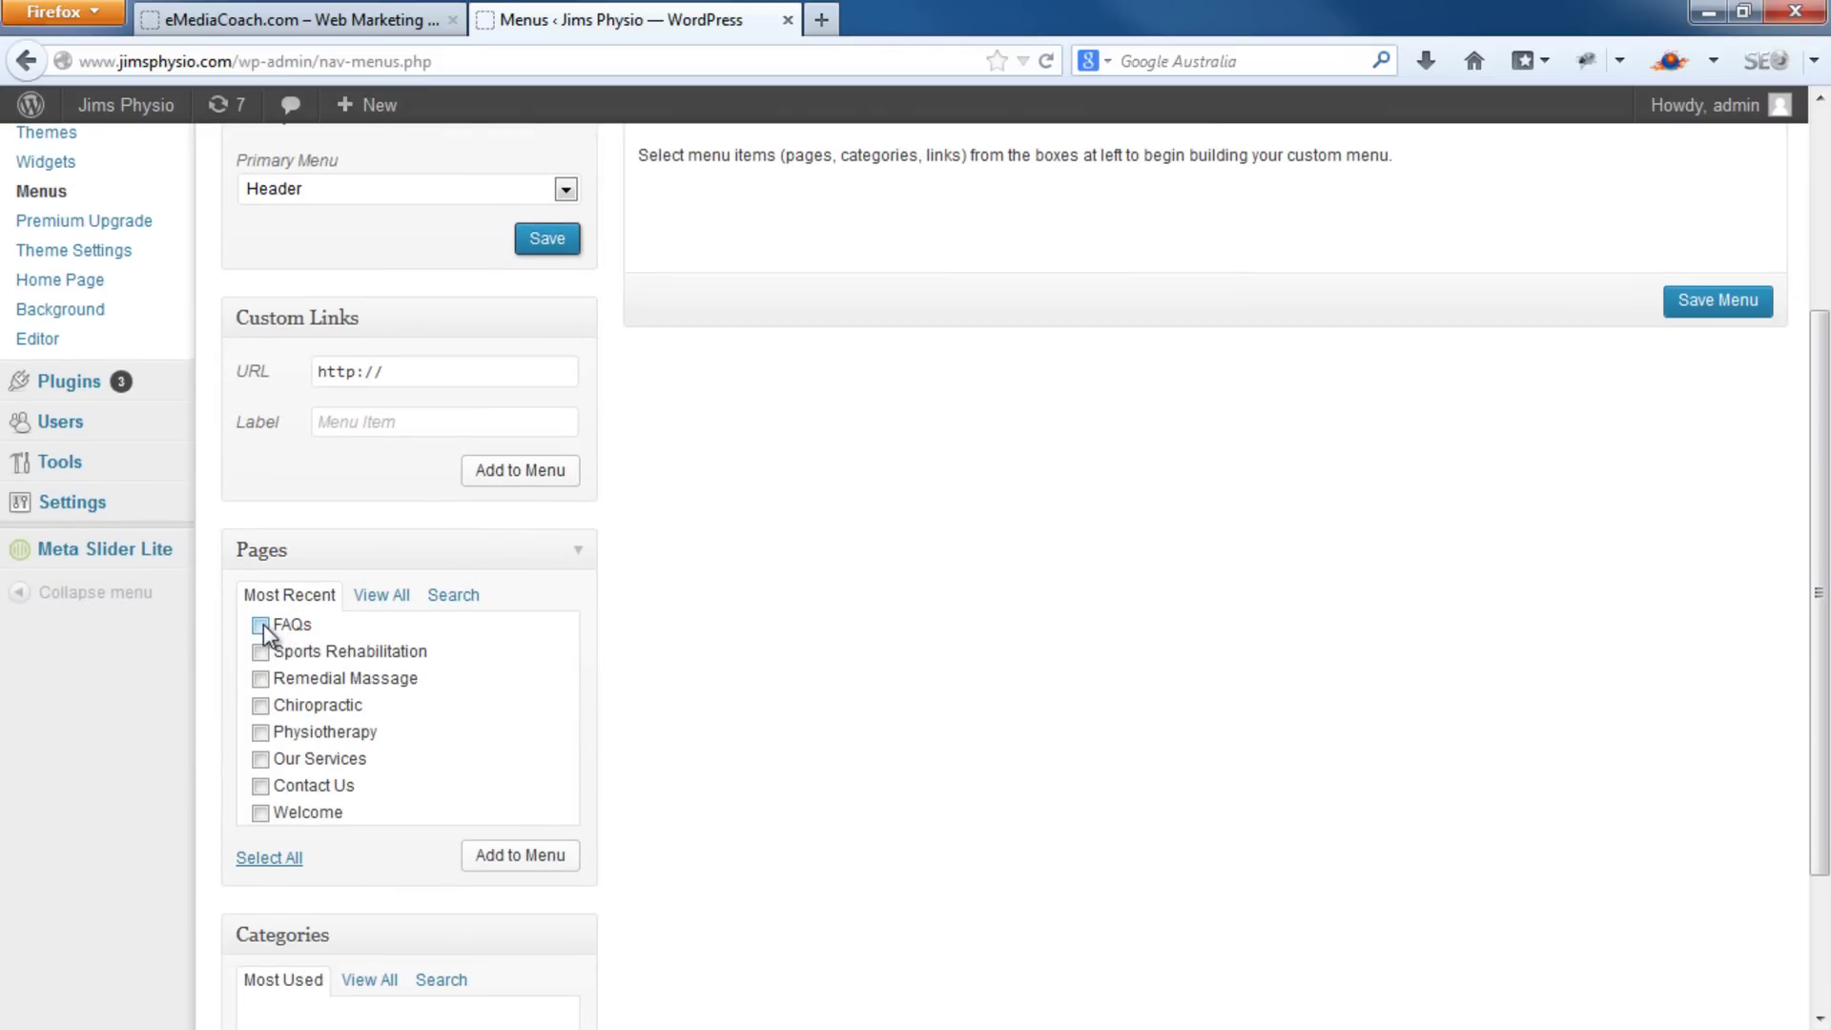
{"action": "left_click", "coordinate": [261, 787]}
{"action": "left_click", "coordinate": [260, 652]}
{"action": "left_click", "coordinate": [505, 864]}
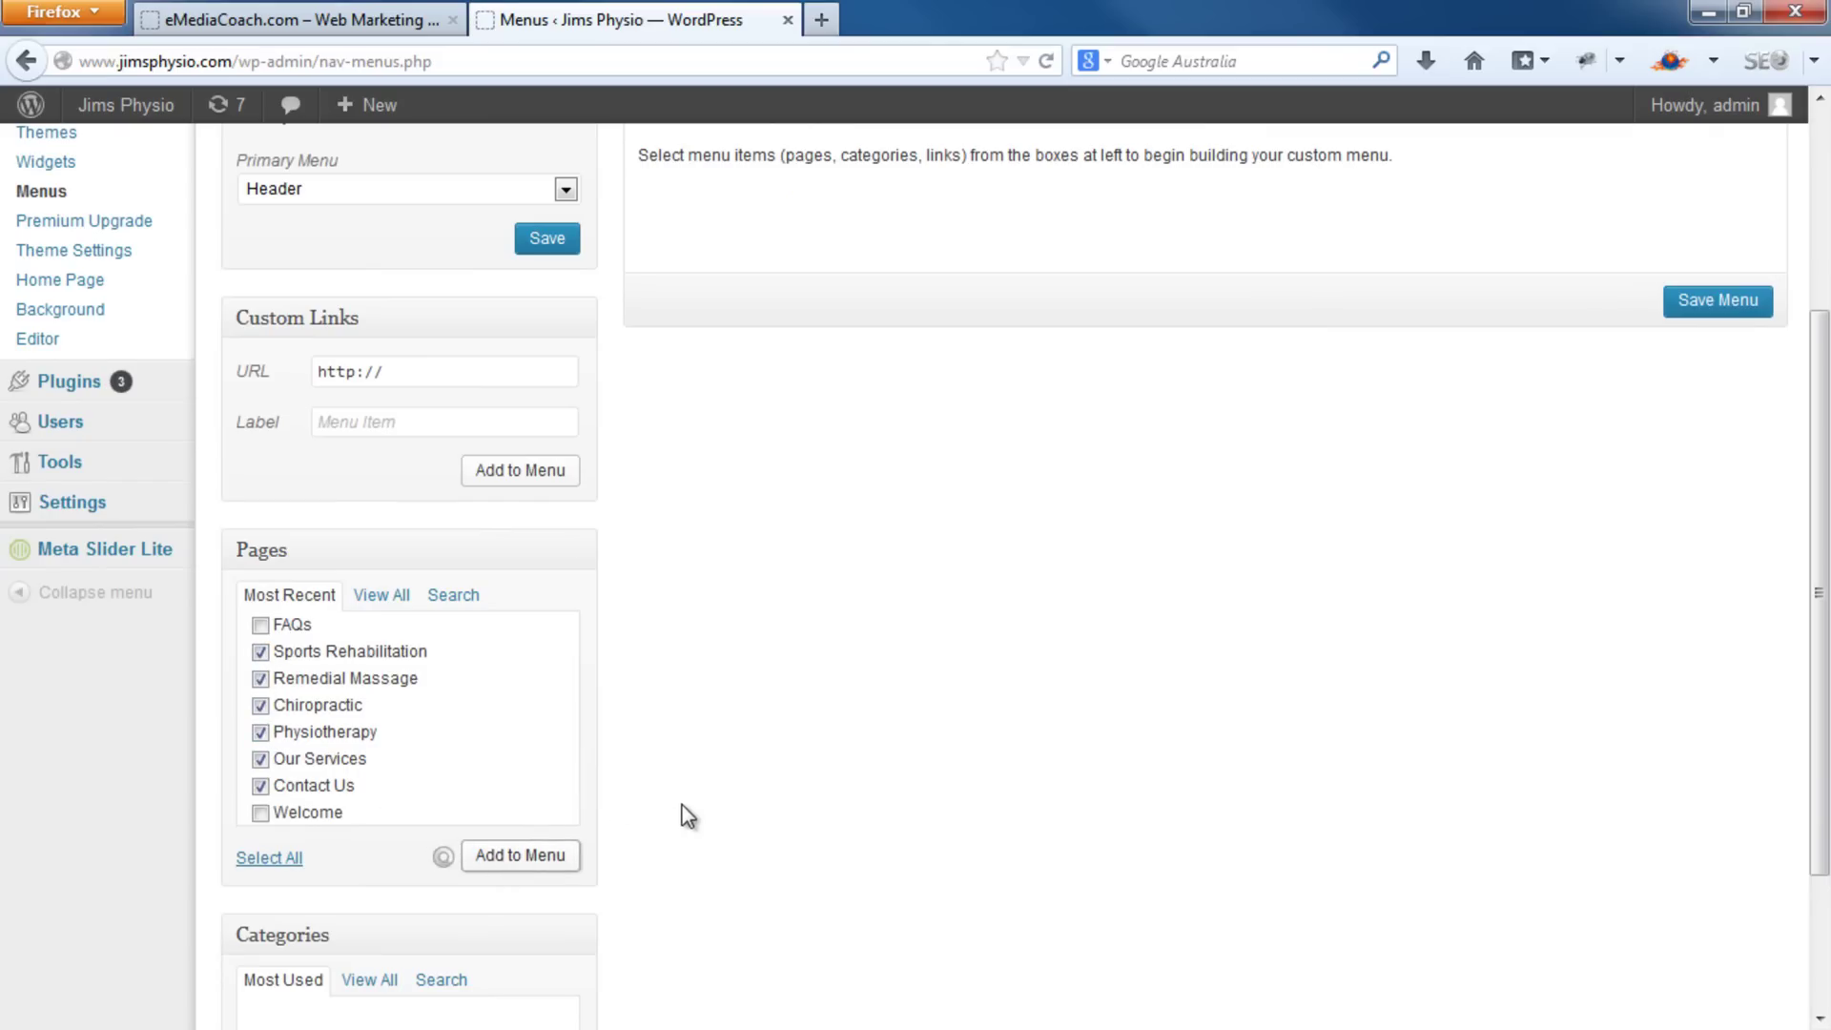
{"action": "scroll", "coordinate": [731, 787], "scroll_direction": "up", "scroll_amount": 3}
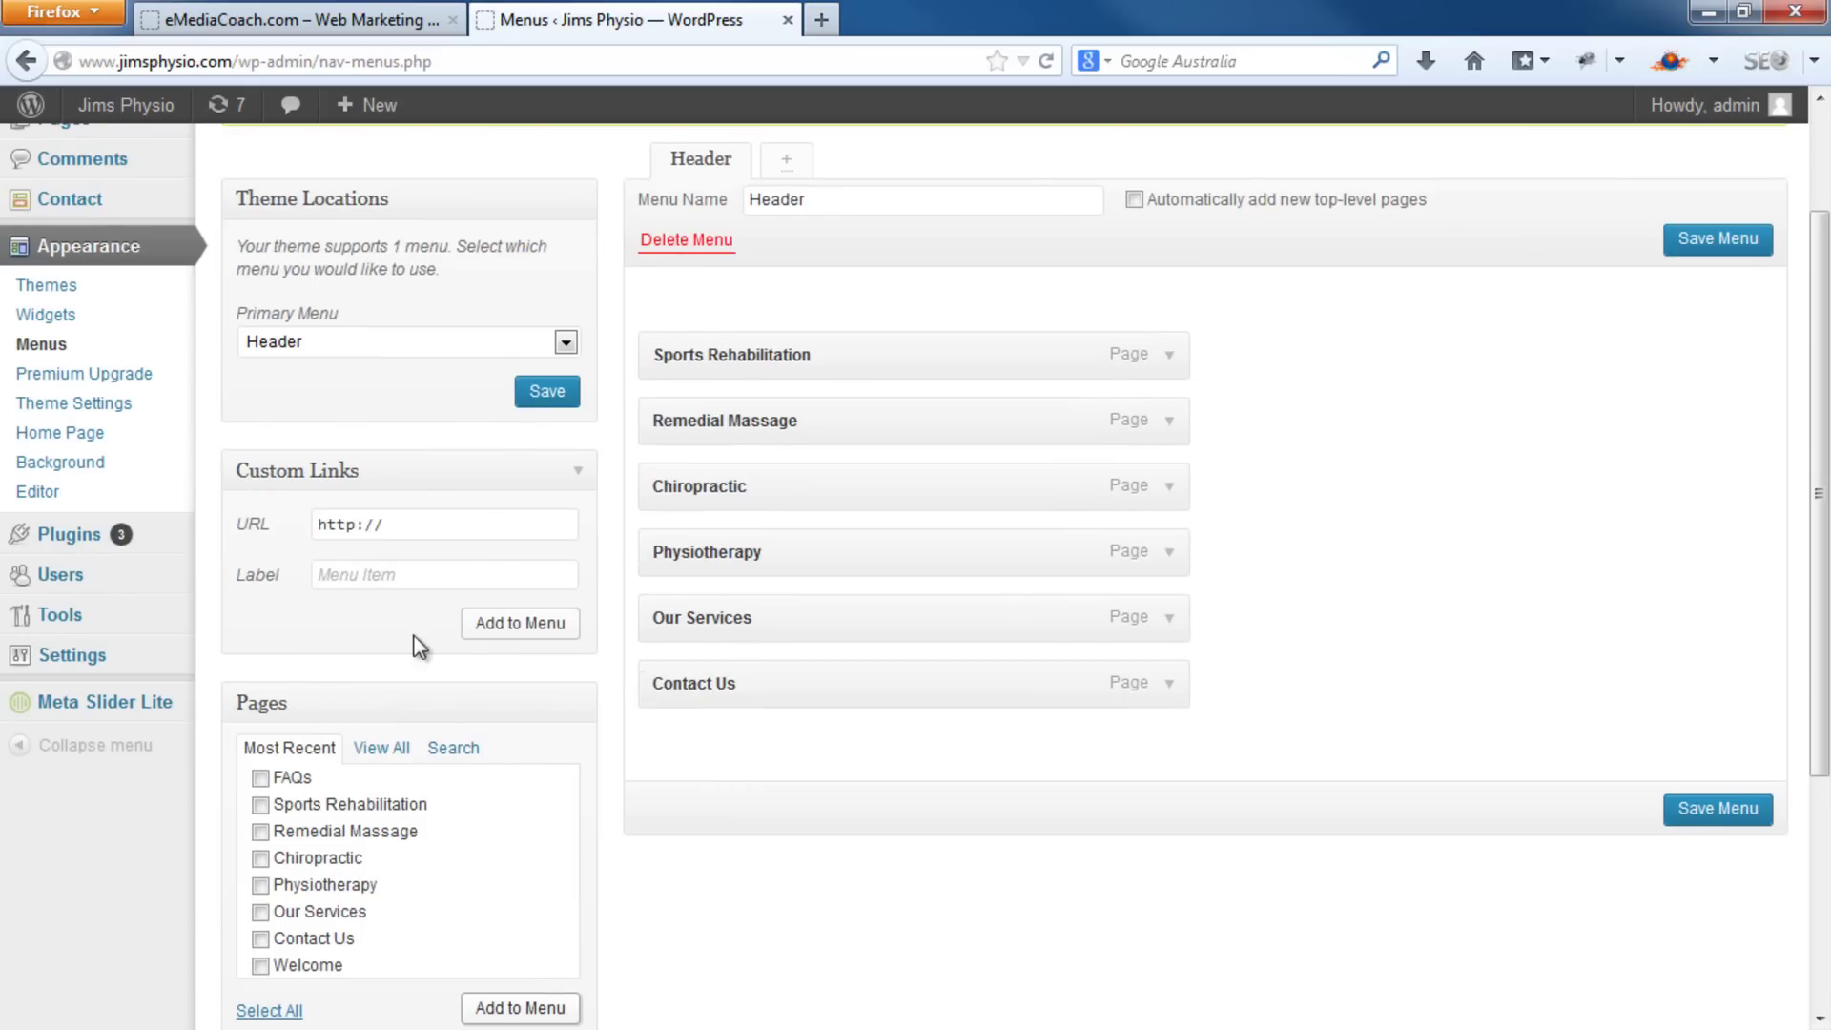
{"action": "left_click", "coordinate": [426, 539]}
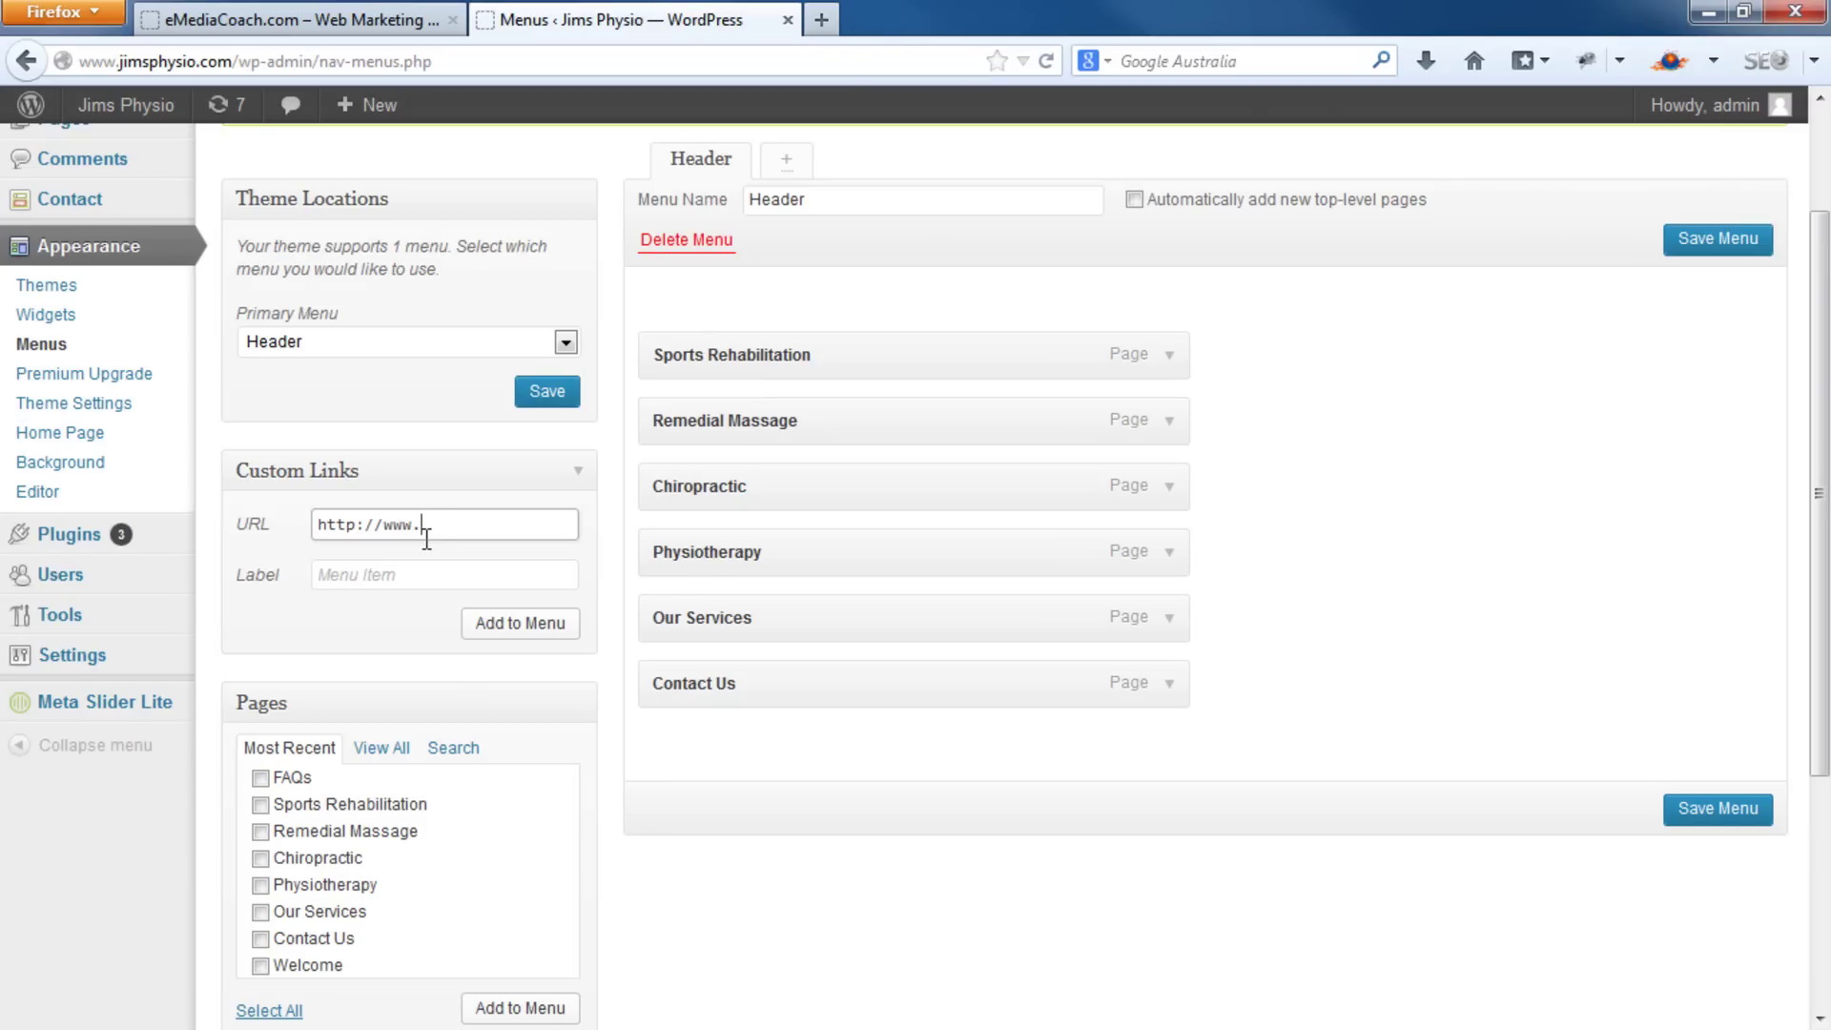
{"action": "type", "text": "www.jimsphysio.com"}
{"action": "left_click", "coordinate": [420, 575]}
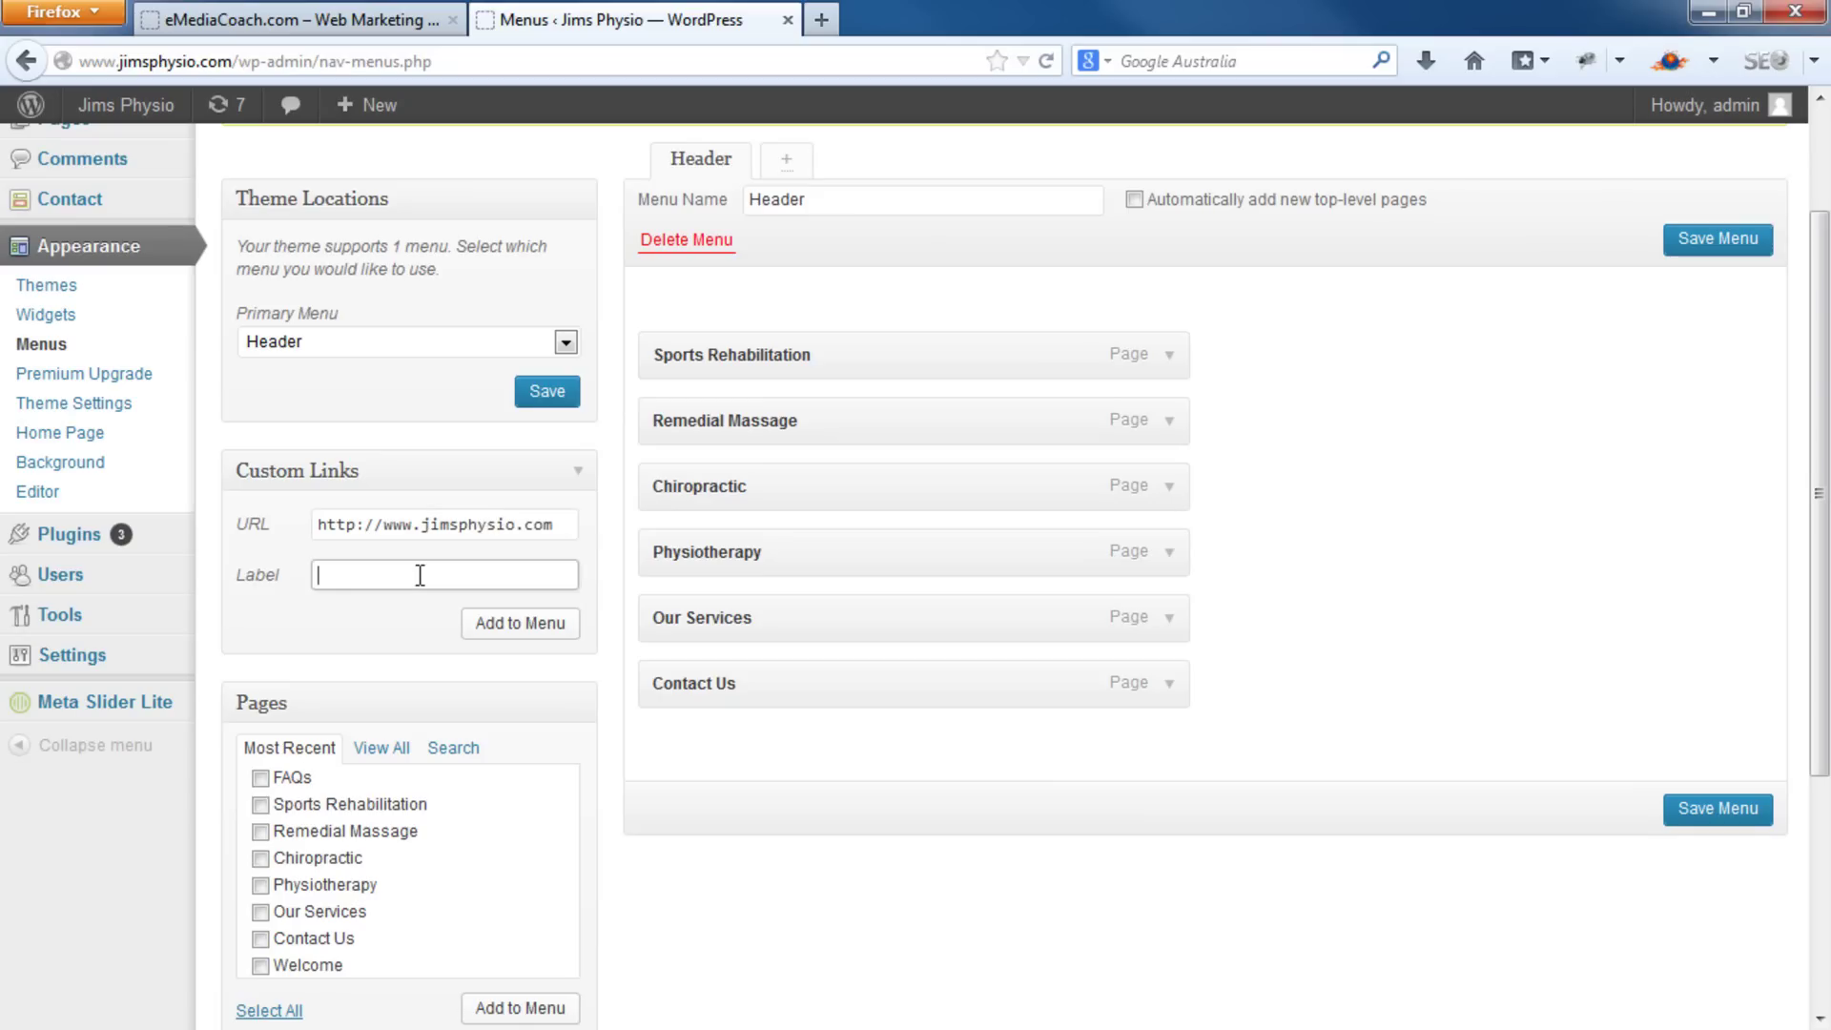
Label the custom link Home, add it to the Header menu, and save the menu
{"action": "type", "text": "Home"}
{"action": "left_click", "coordinate": [563, 632]}
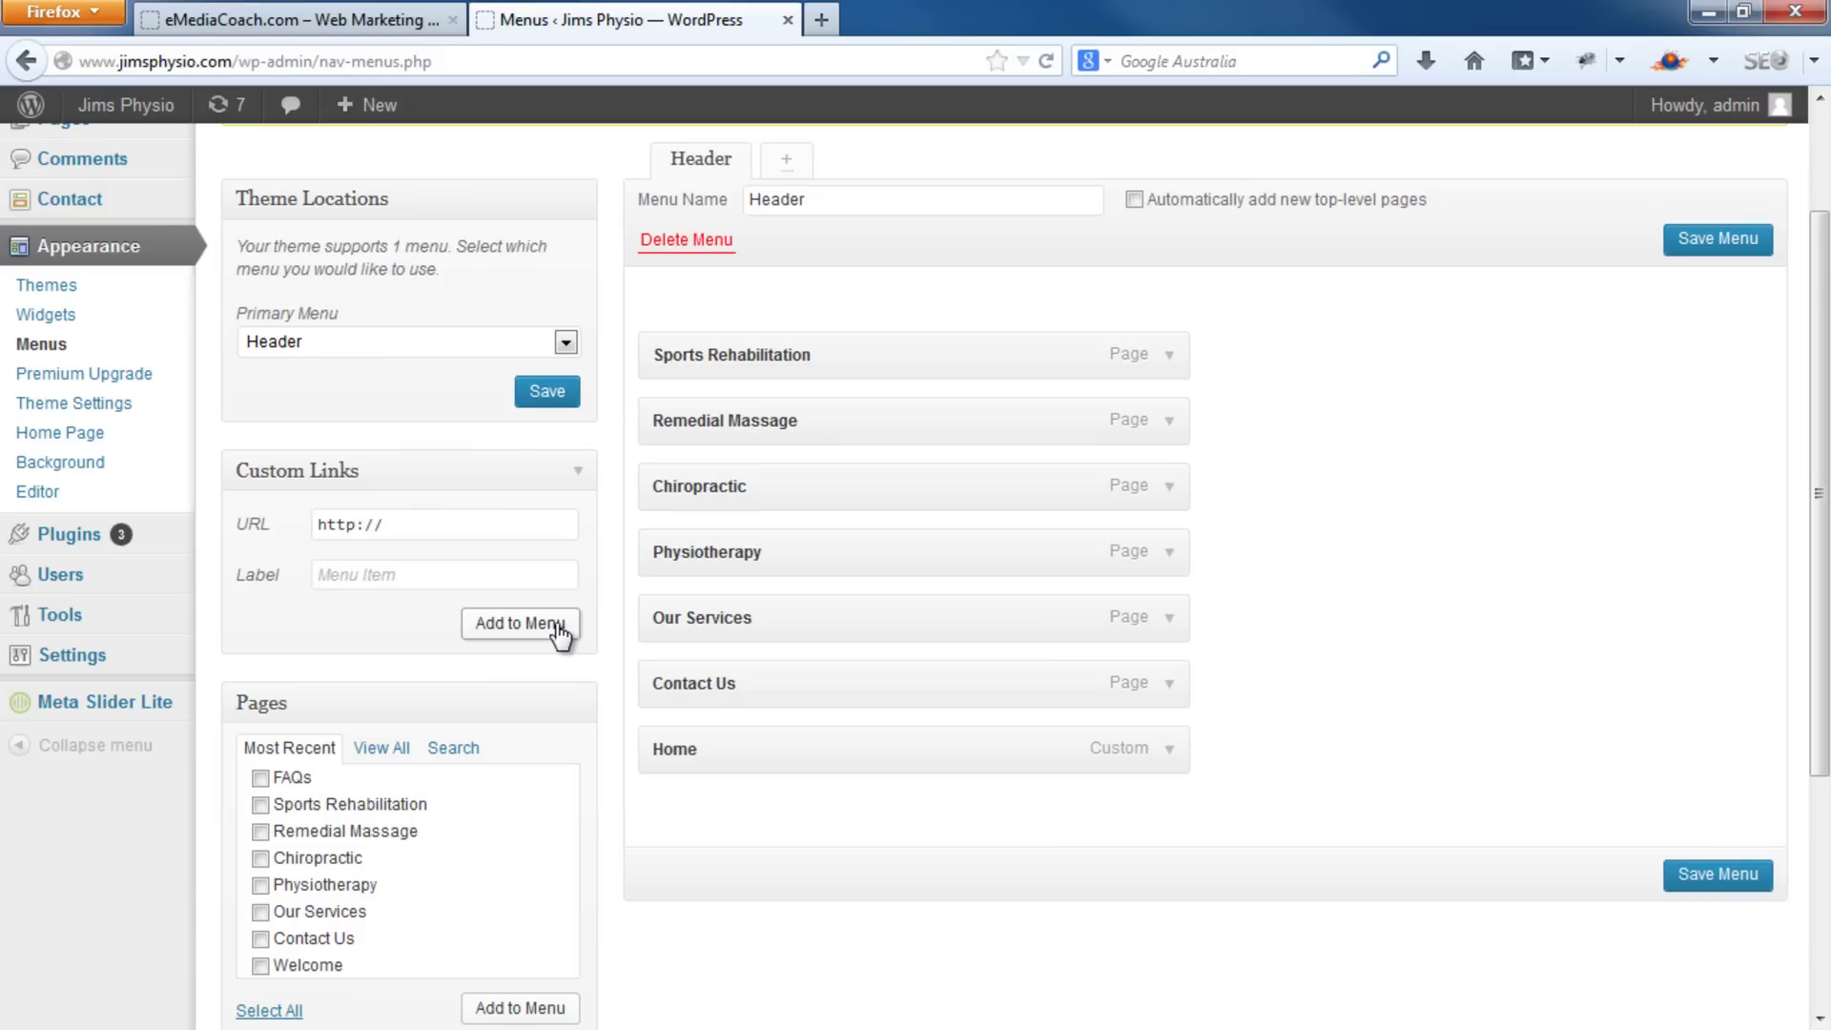
{"action": "left_click", "coordinate": [1700, 882]}
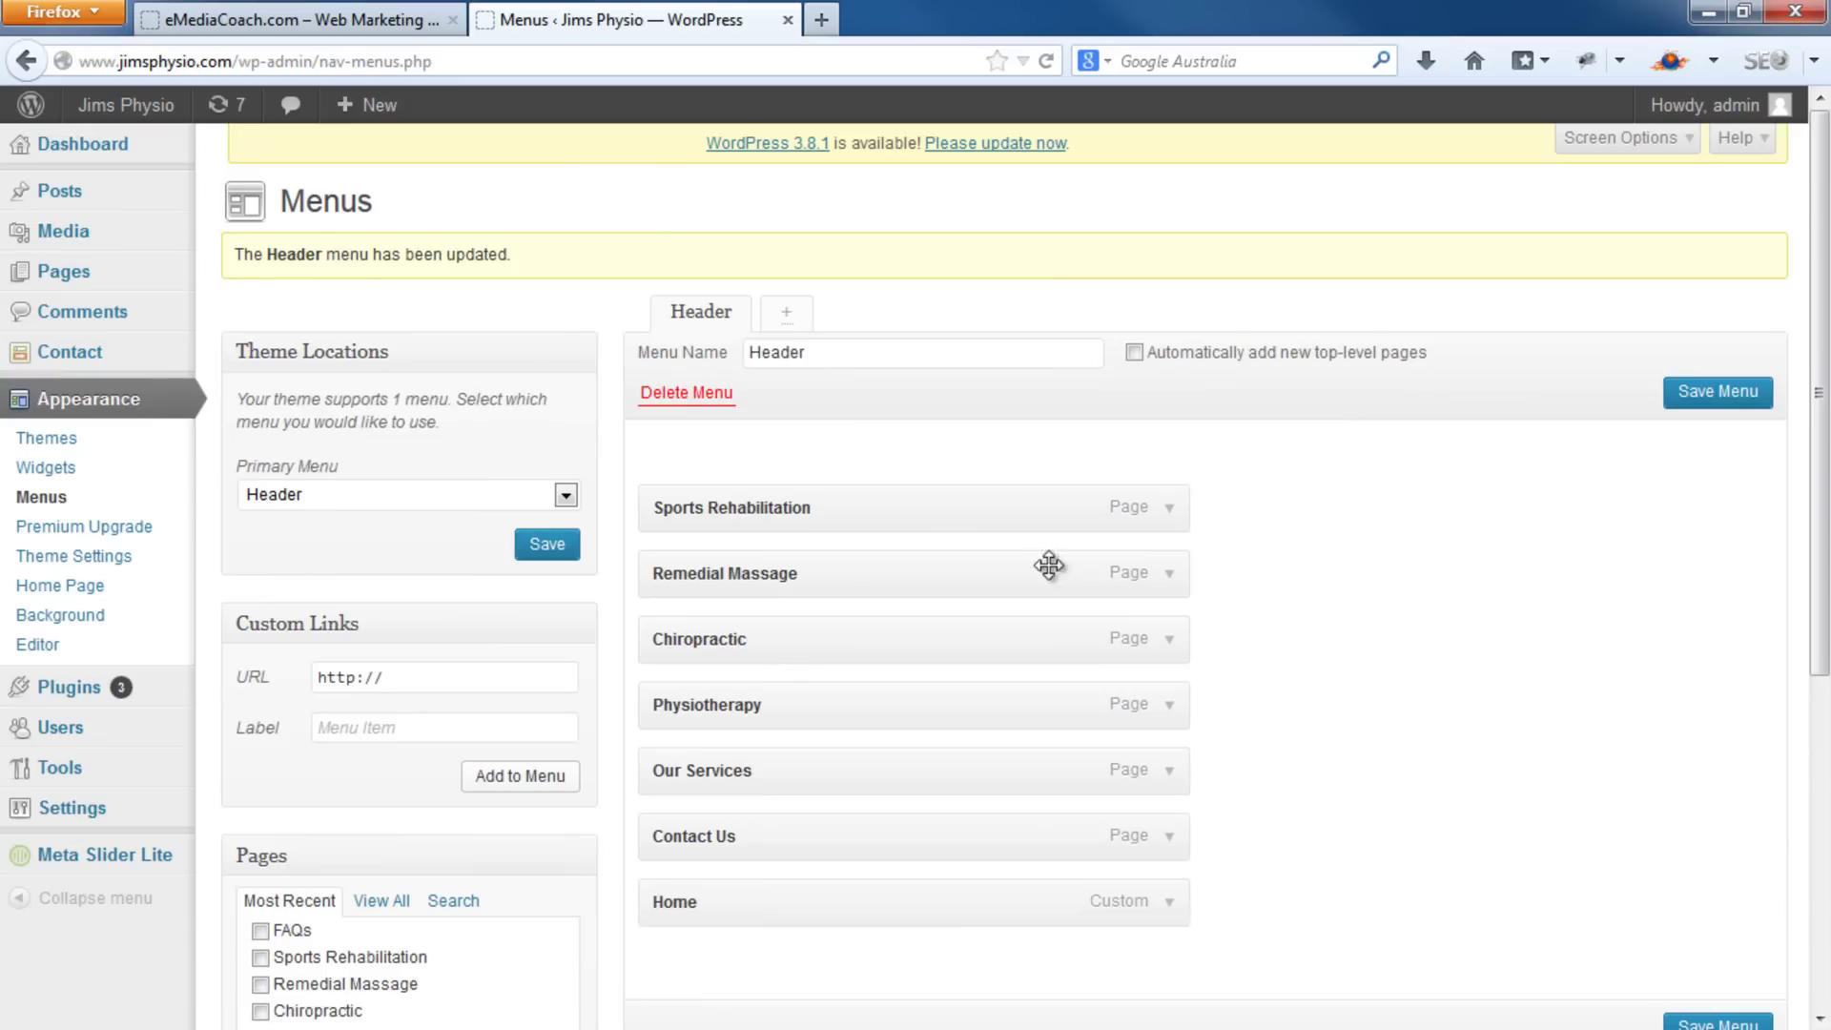
Open the live Jims Physio site in a new tab to check the seven menu links
{"action": "right_click", "coordinate": [153, 112]}
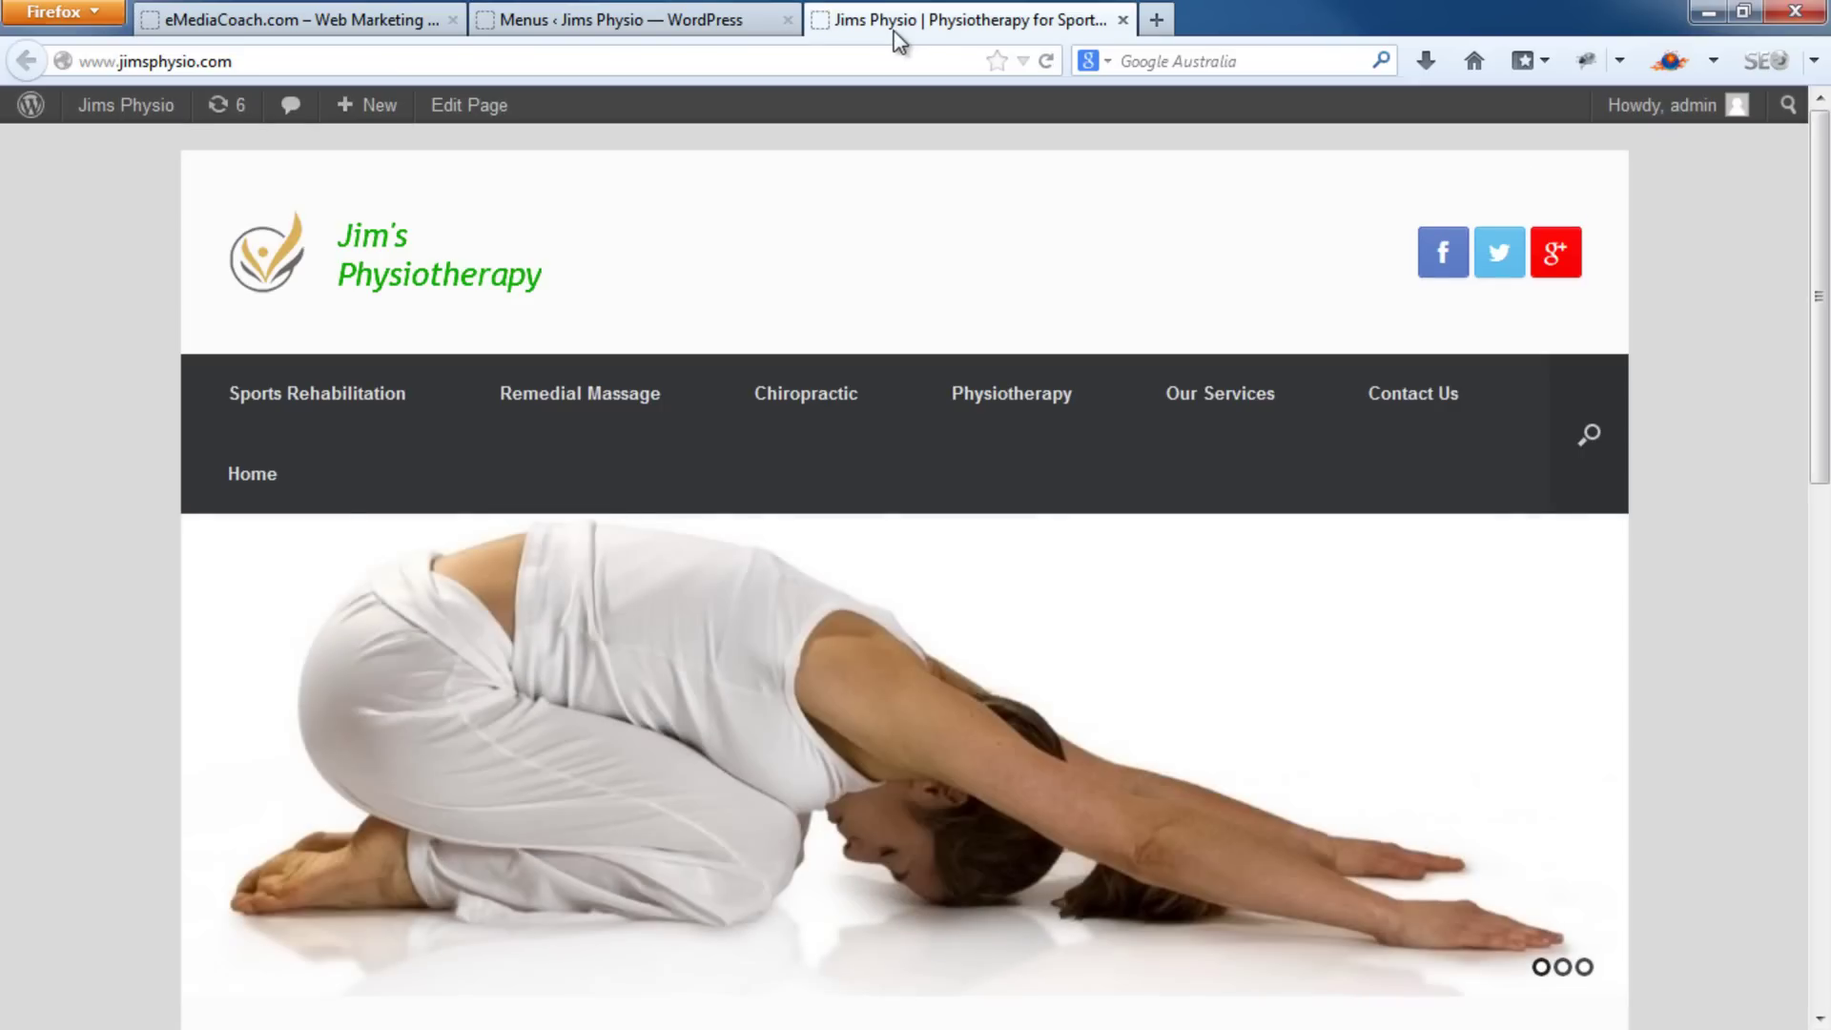
{"action": "left_click", "coordinate": [713, 17]}
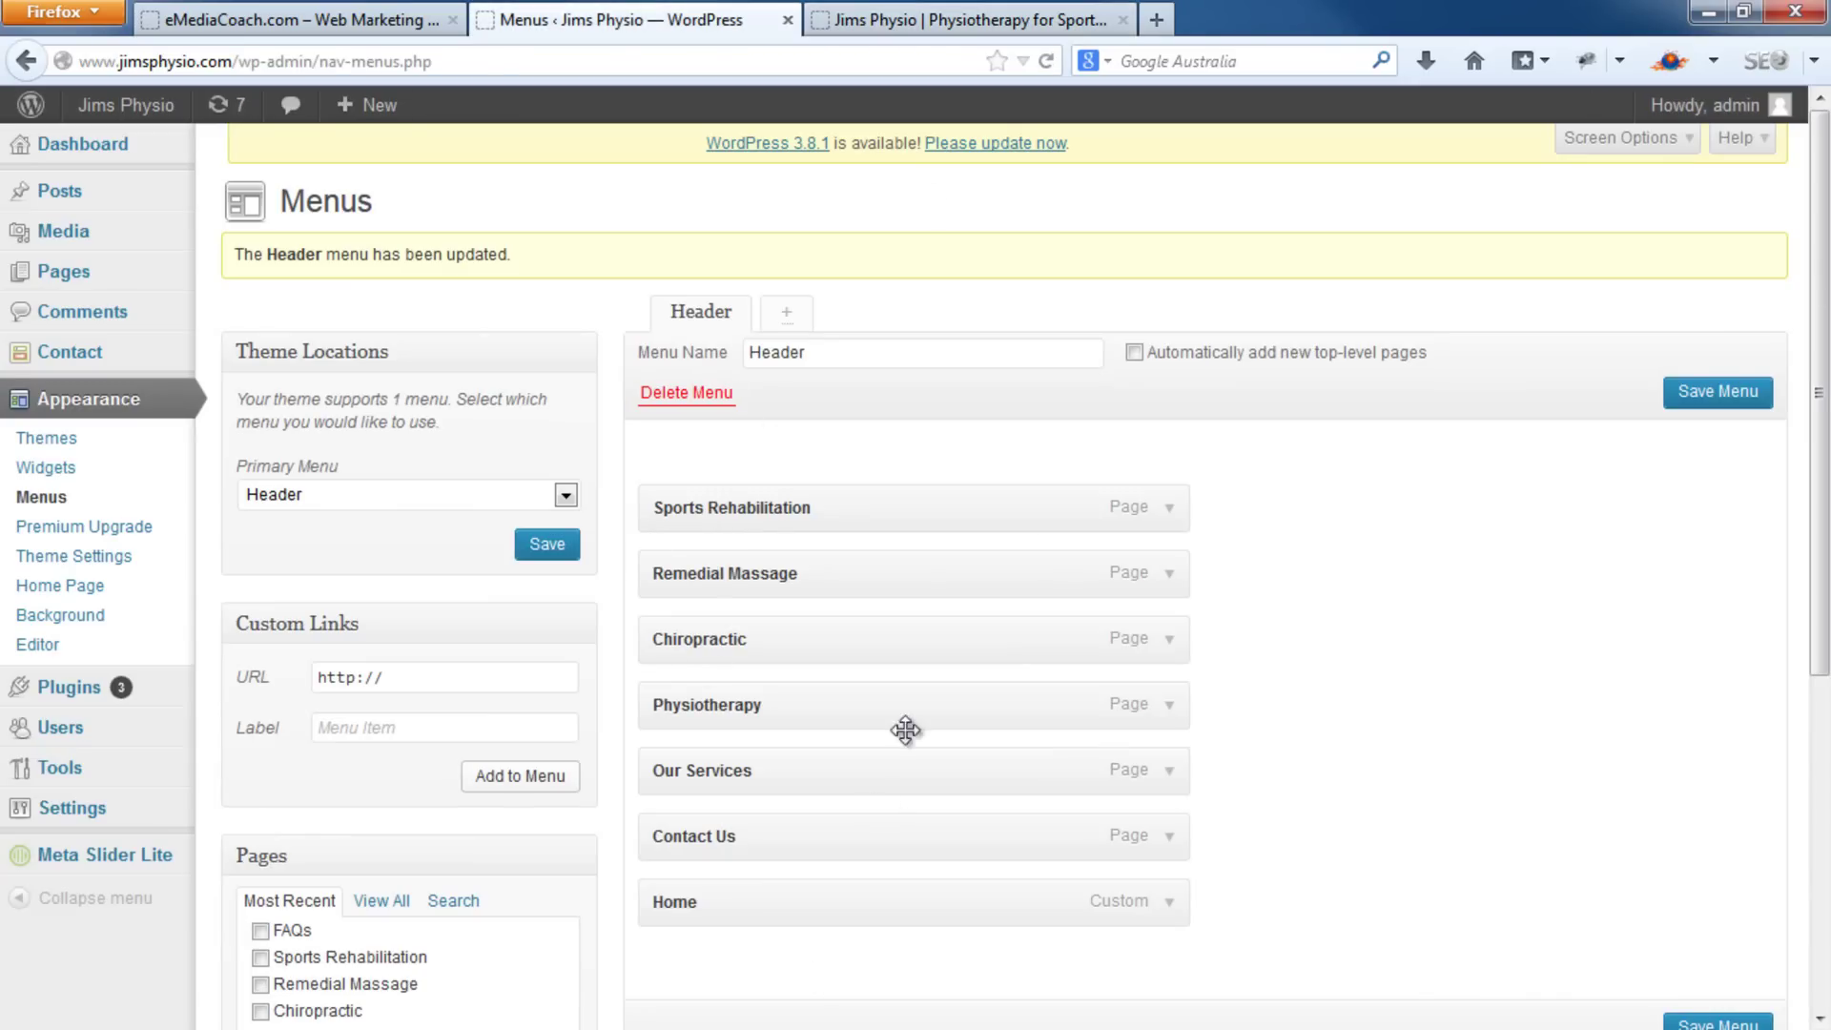
{"action": "left_click", "coordinate": [963, 21]}
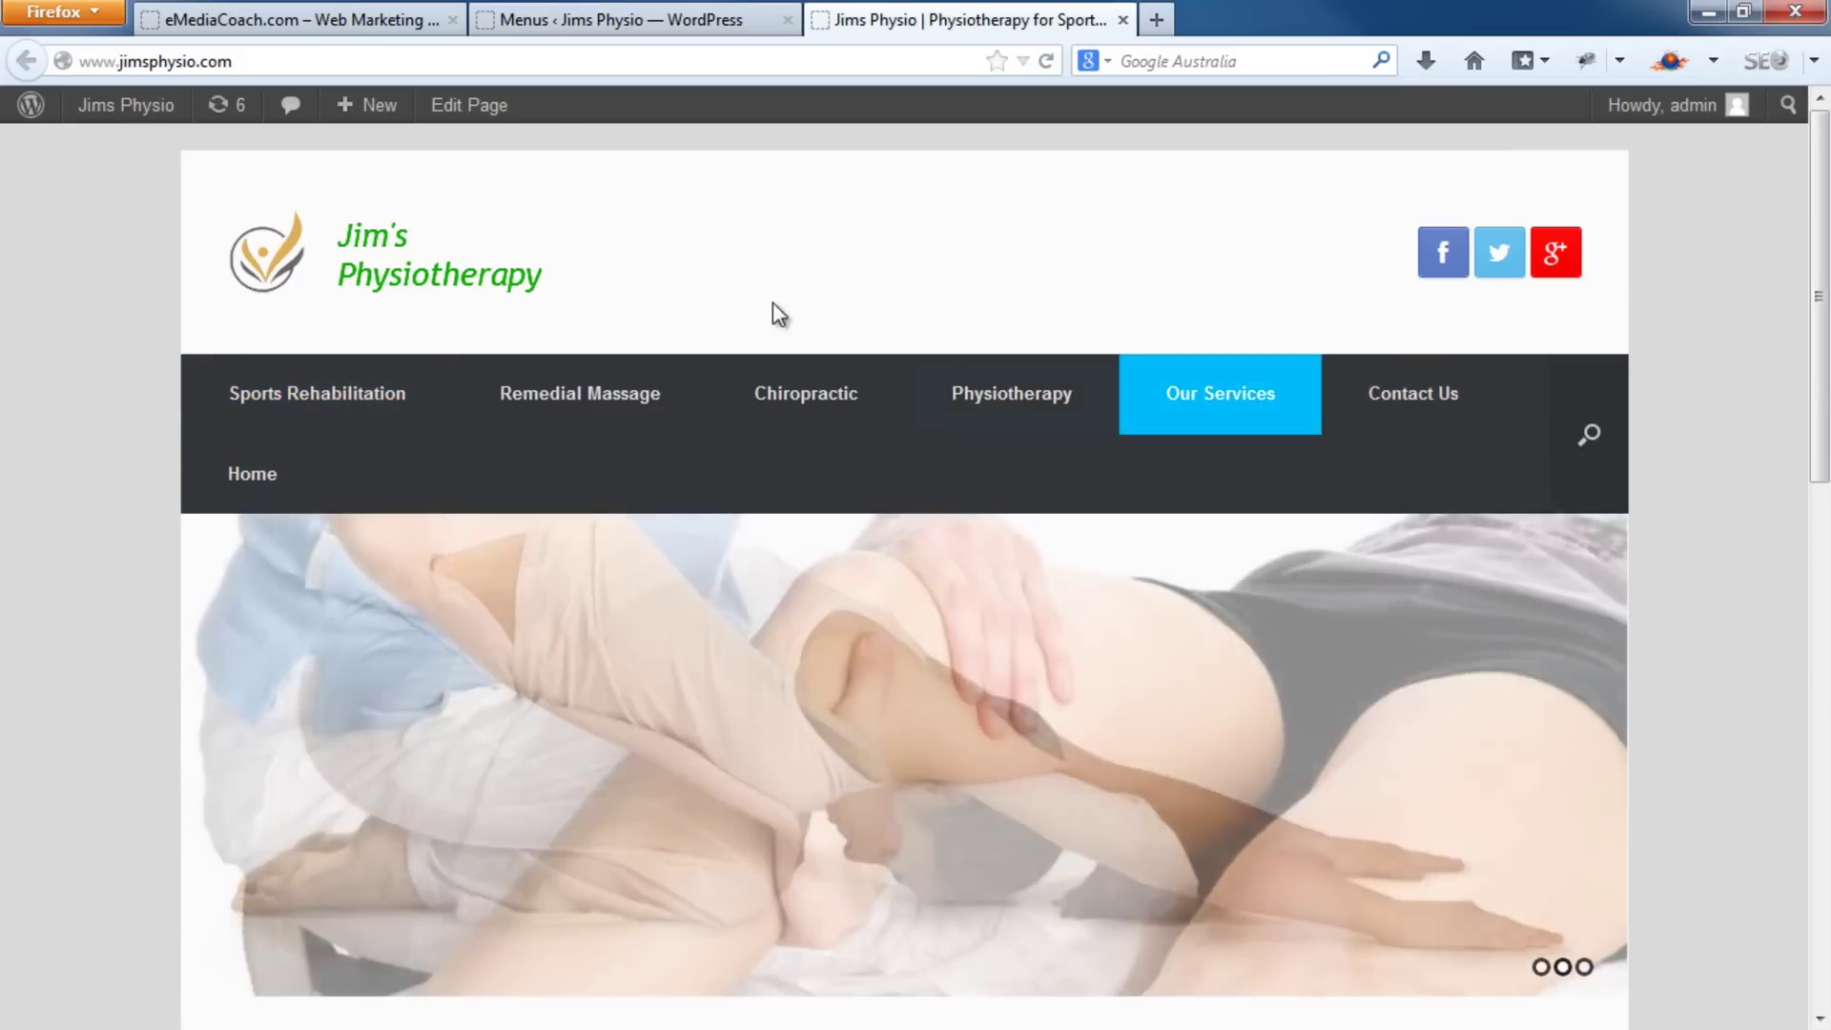
{"action": "left_click", "coordinate": [605, 18]}
{"action": "scroll", "coordinate": [1373, 535], "scroll_direction": "down", "scroll_amount": 5}
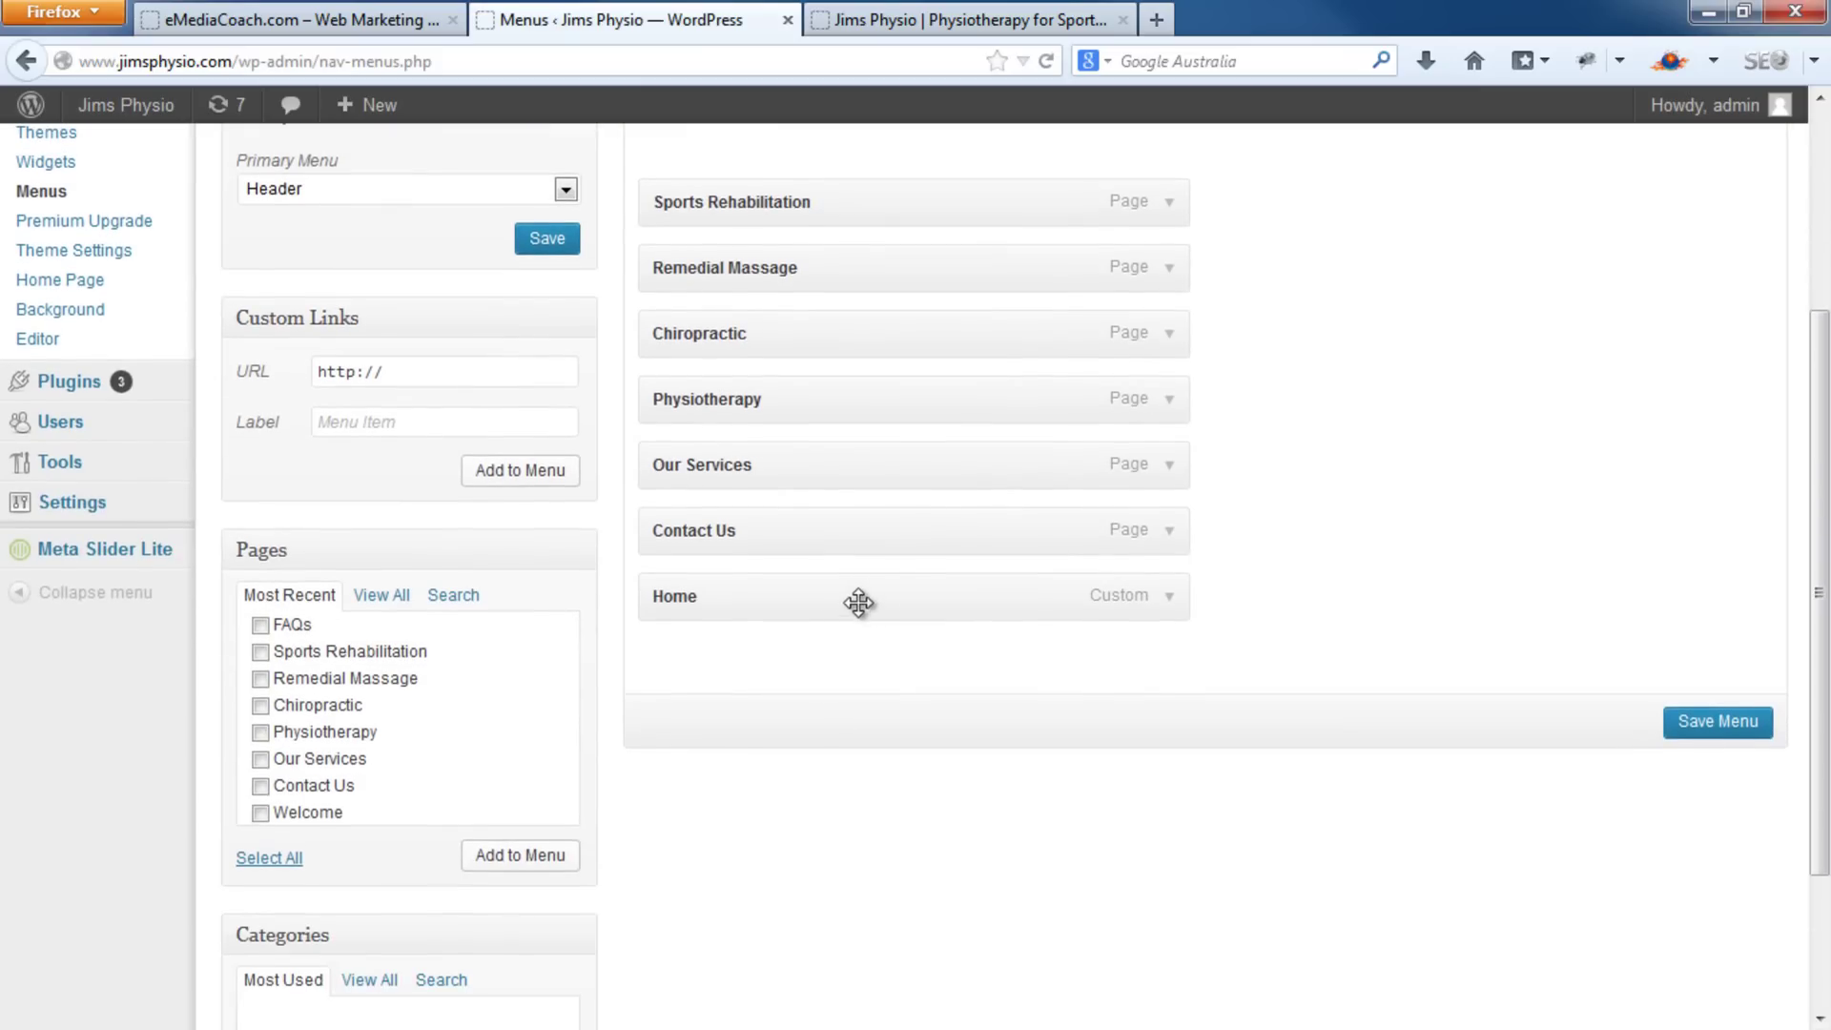
Move Home to the top and Our Services second, save the menu, and view the site
{"action": "left_click_drag", "start_coordinate": [858, 603], "coordinate": [850, 216]}
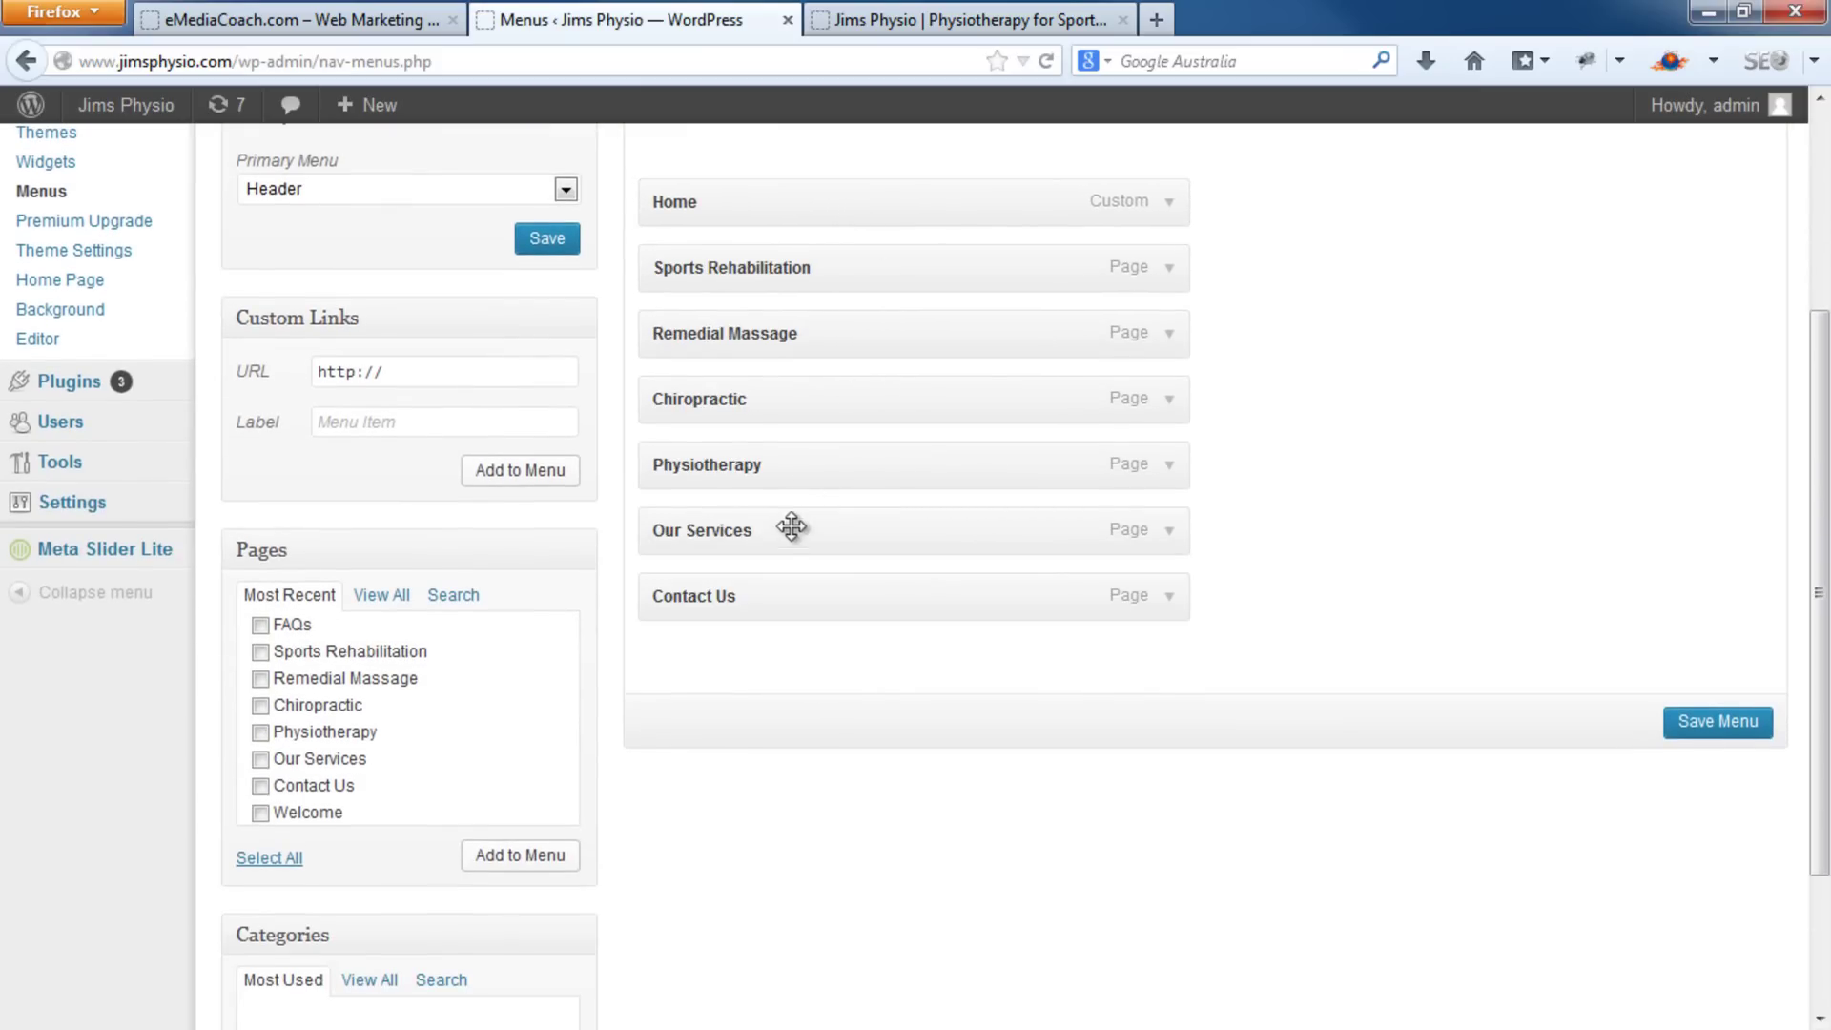
{"action": "left_click_drag", "start_coordinate": [797, 528], "coordinate": [785, 268]}
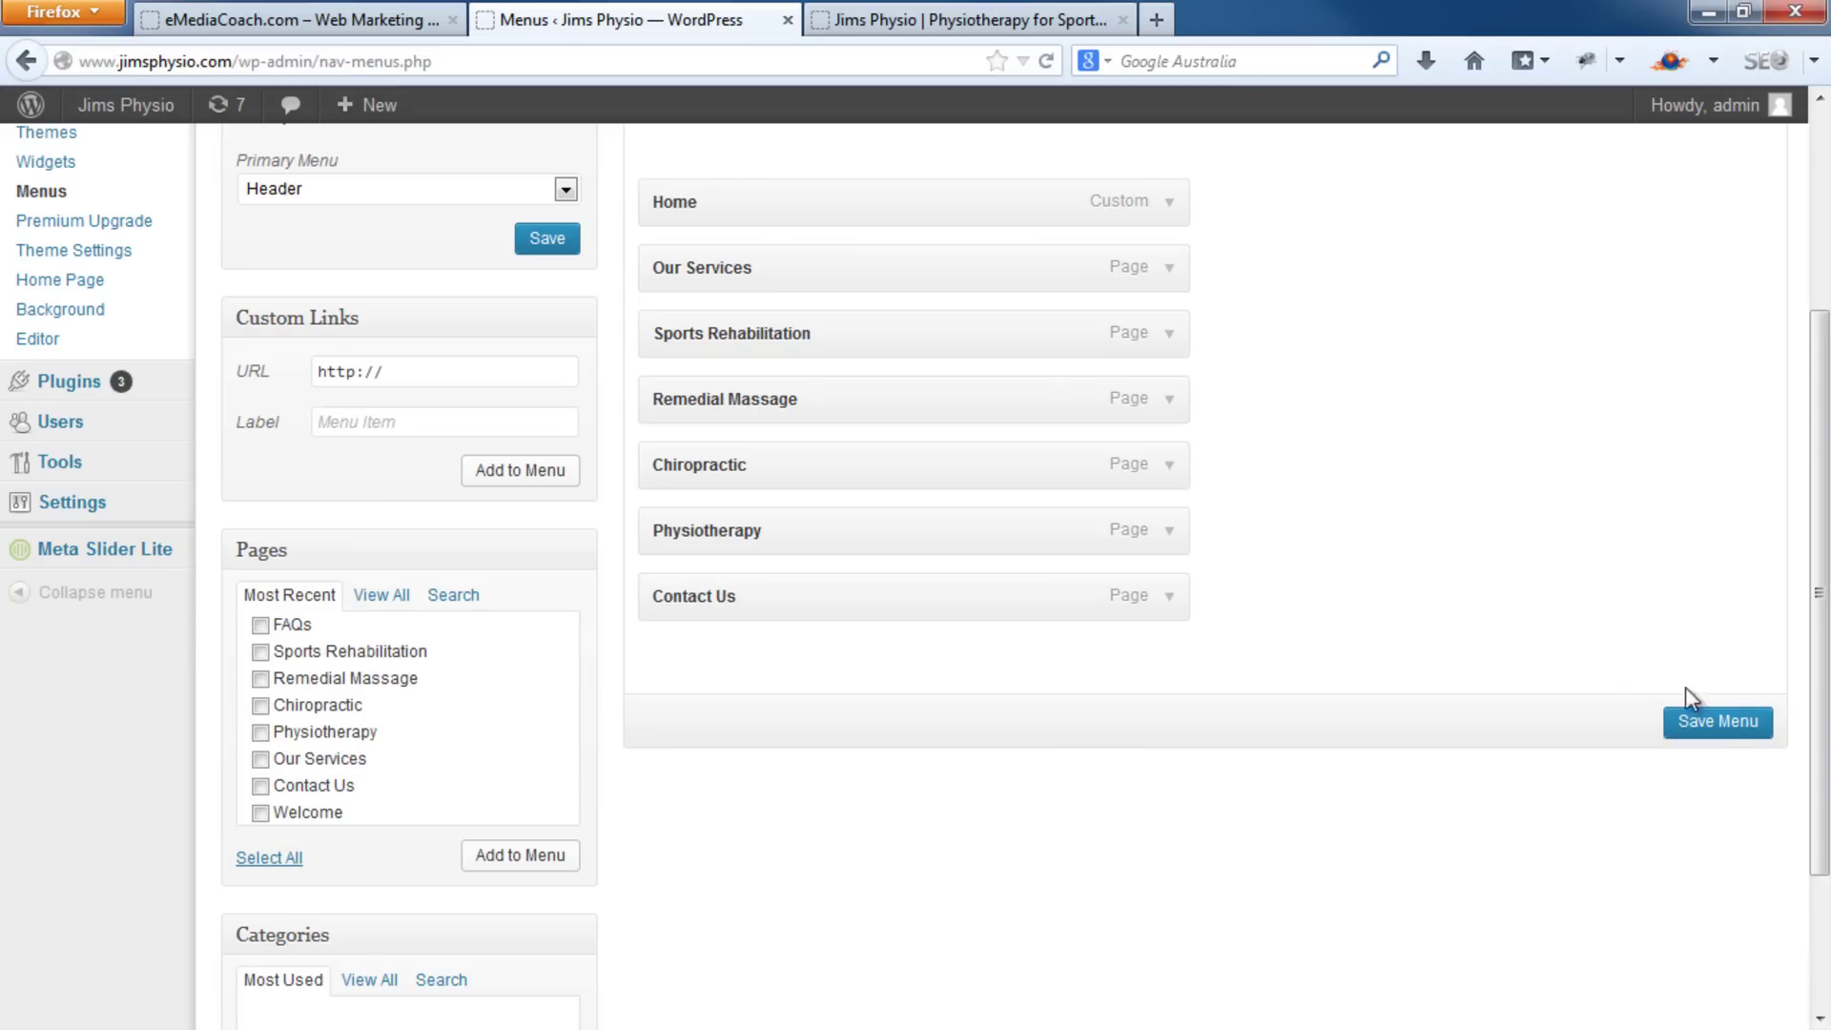
{"action": "left_click", "coordinate": [1720, 725]}
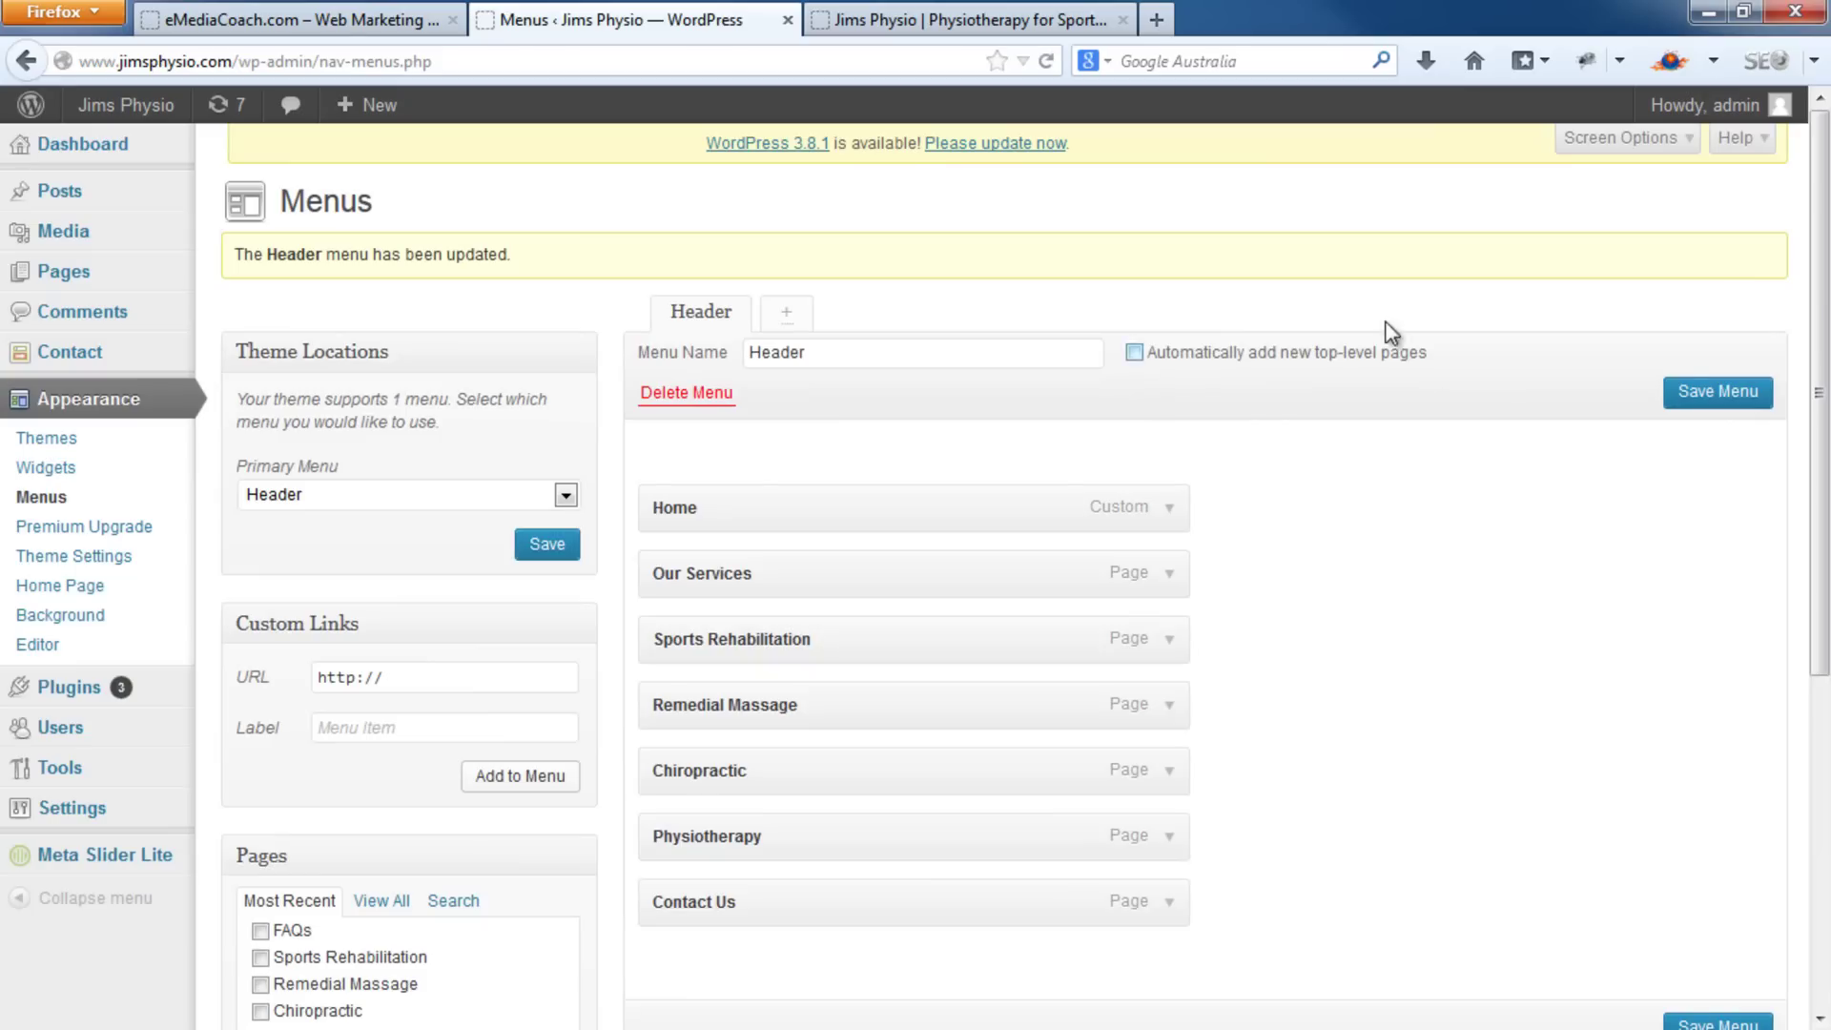
{"action": "left_click", "coordinate": [1049, 19]}
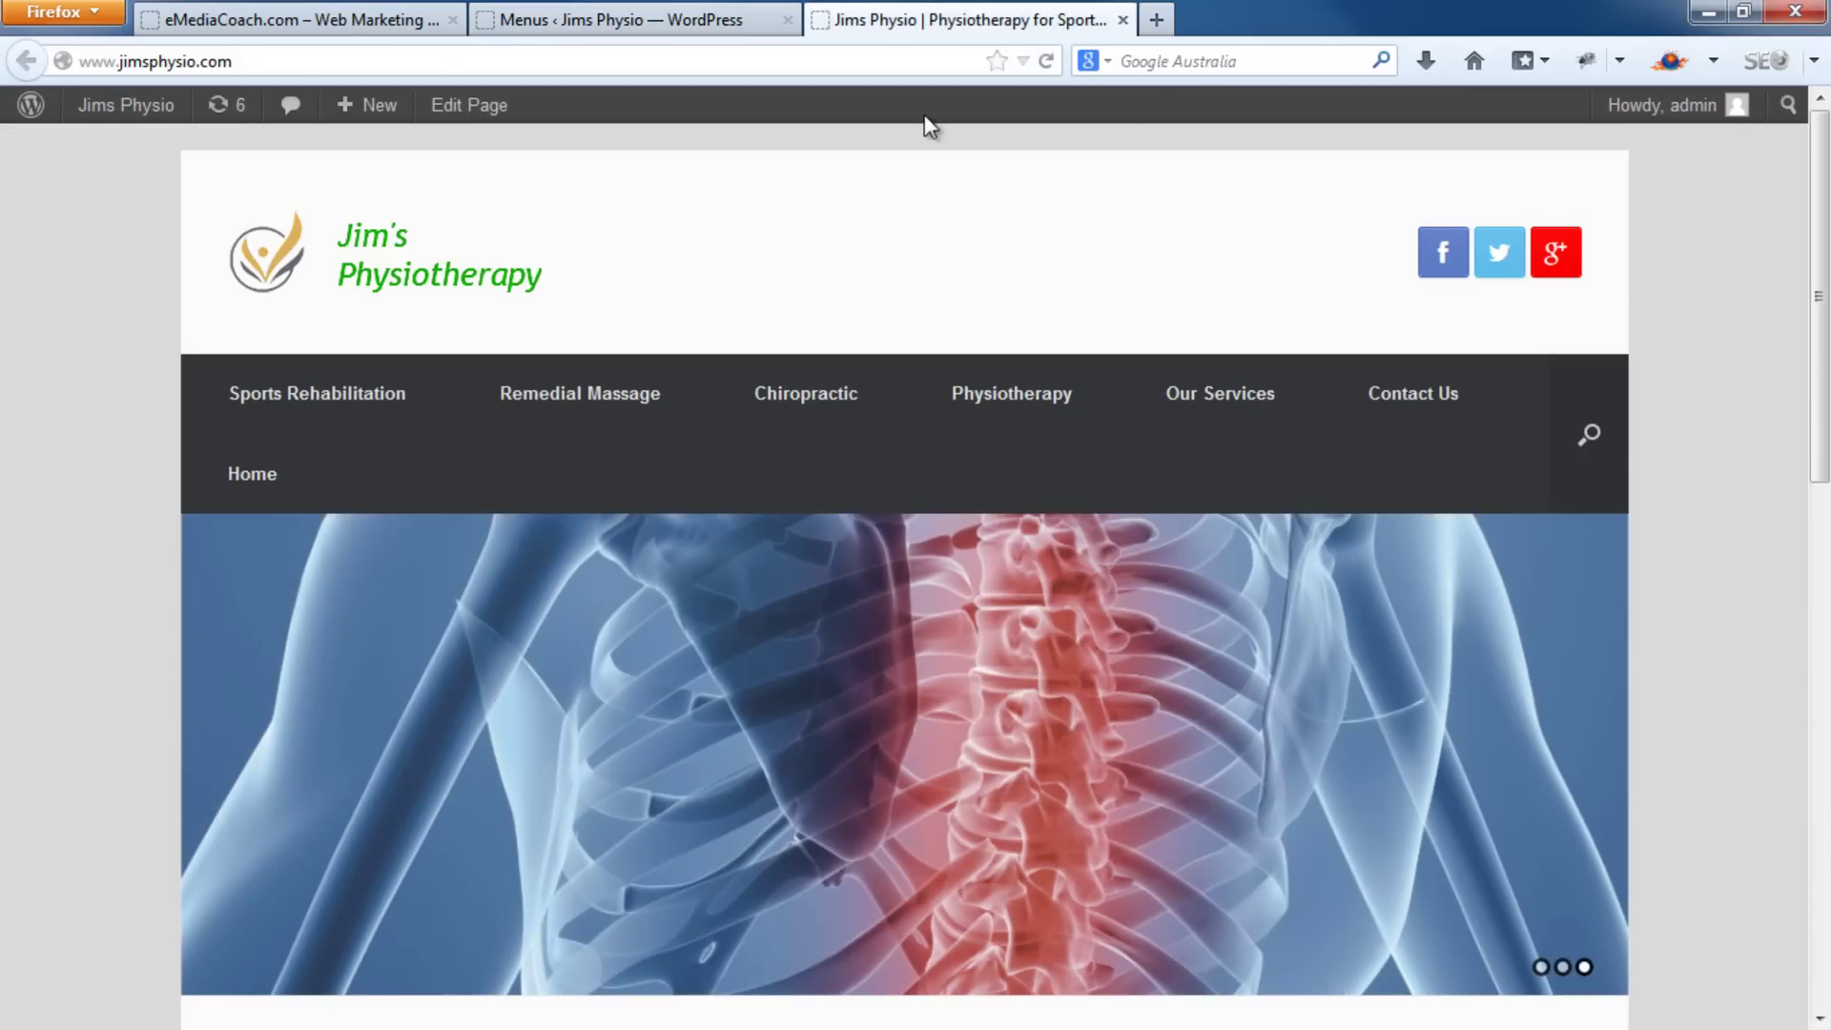
Reload the live site to confirm Home and Our Services lead the menu, then return to Menus
{"action": "left_click", "coordinate": [1049, 60]}
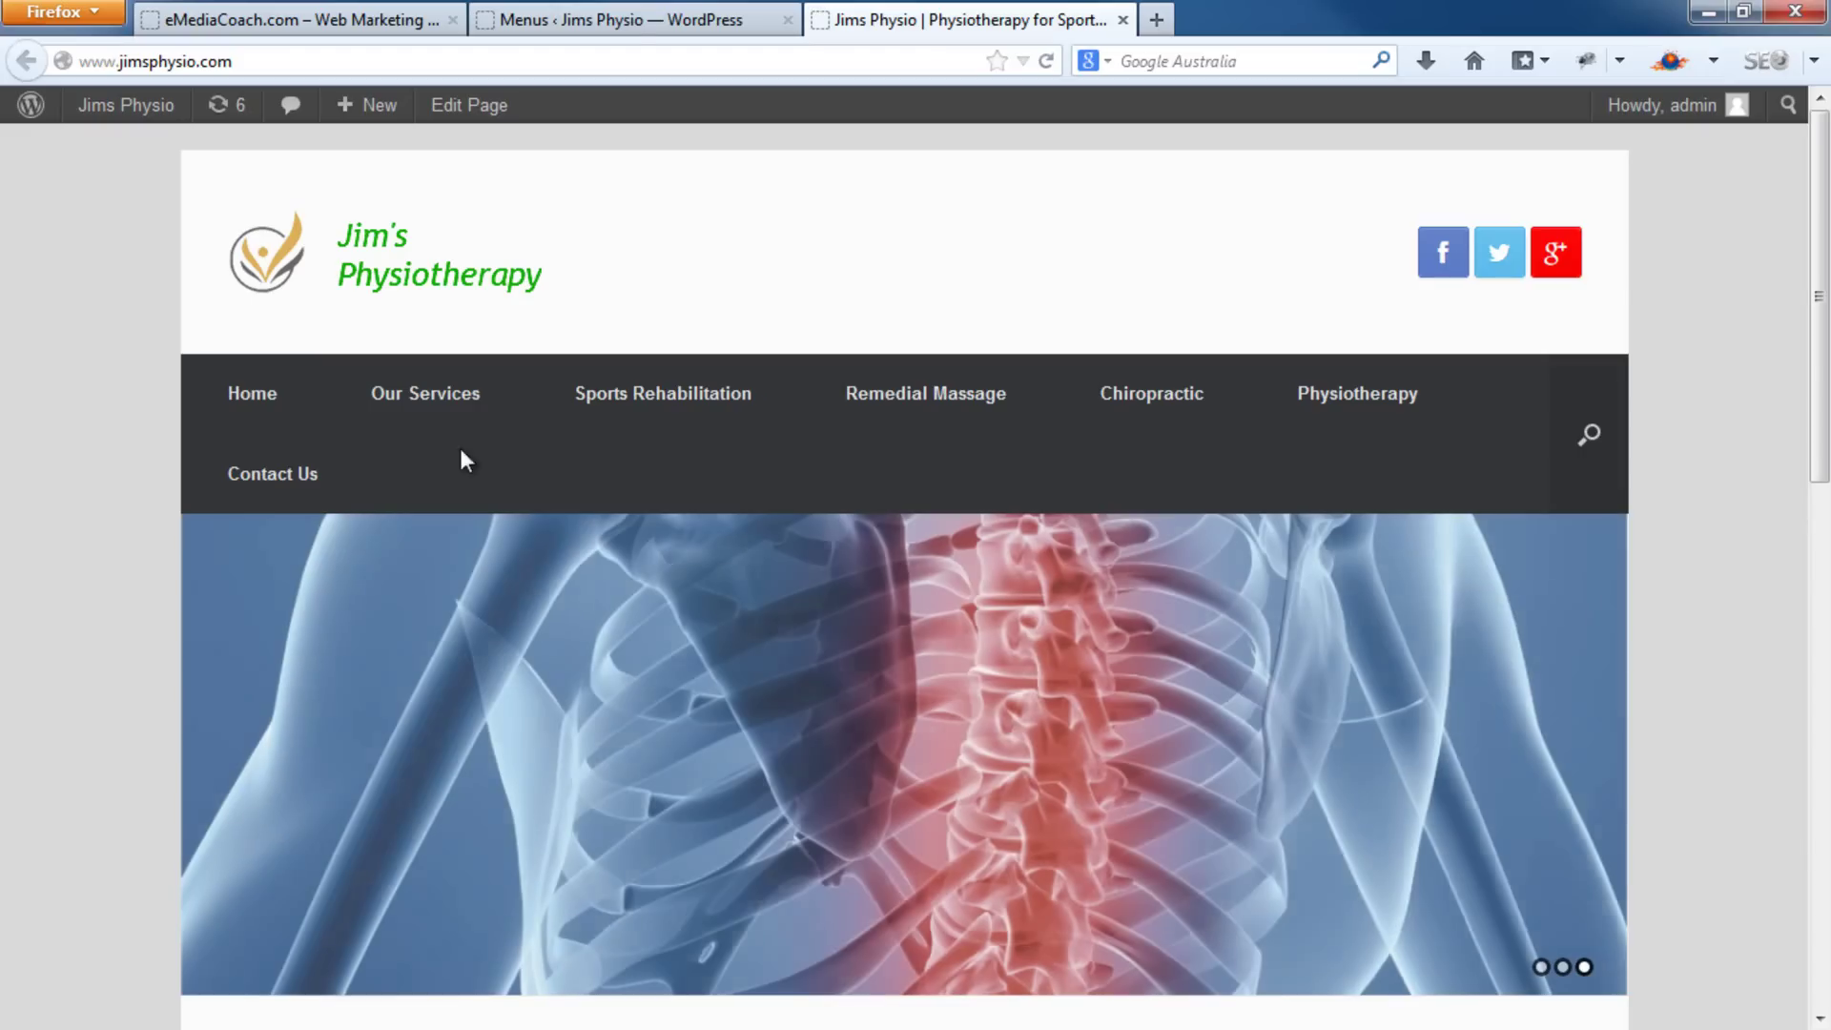
{"action": "left_click", "coordinate": [629, 13]}
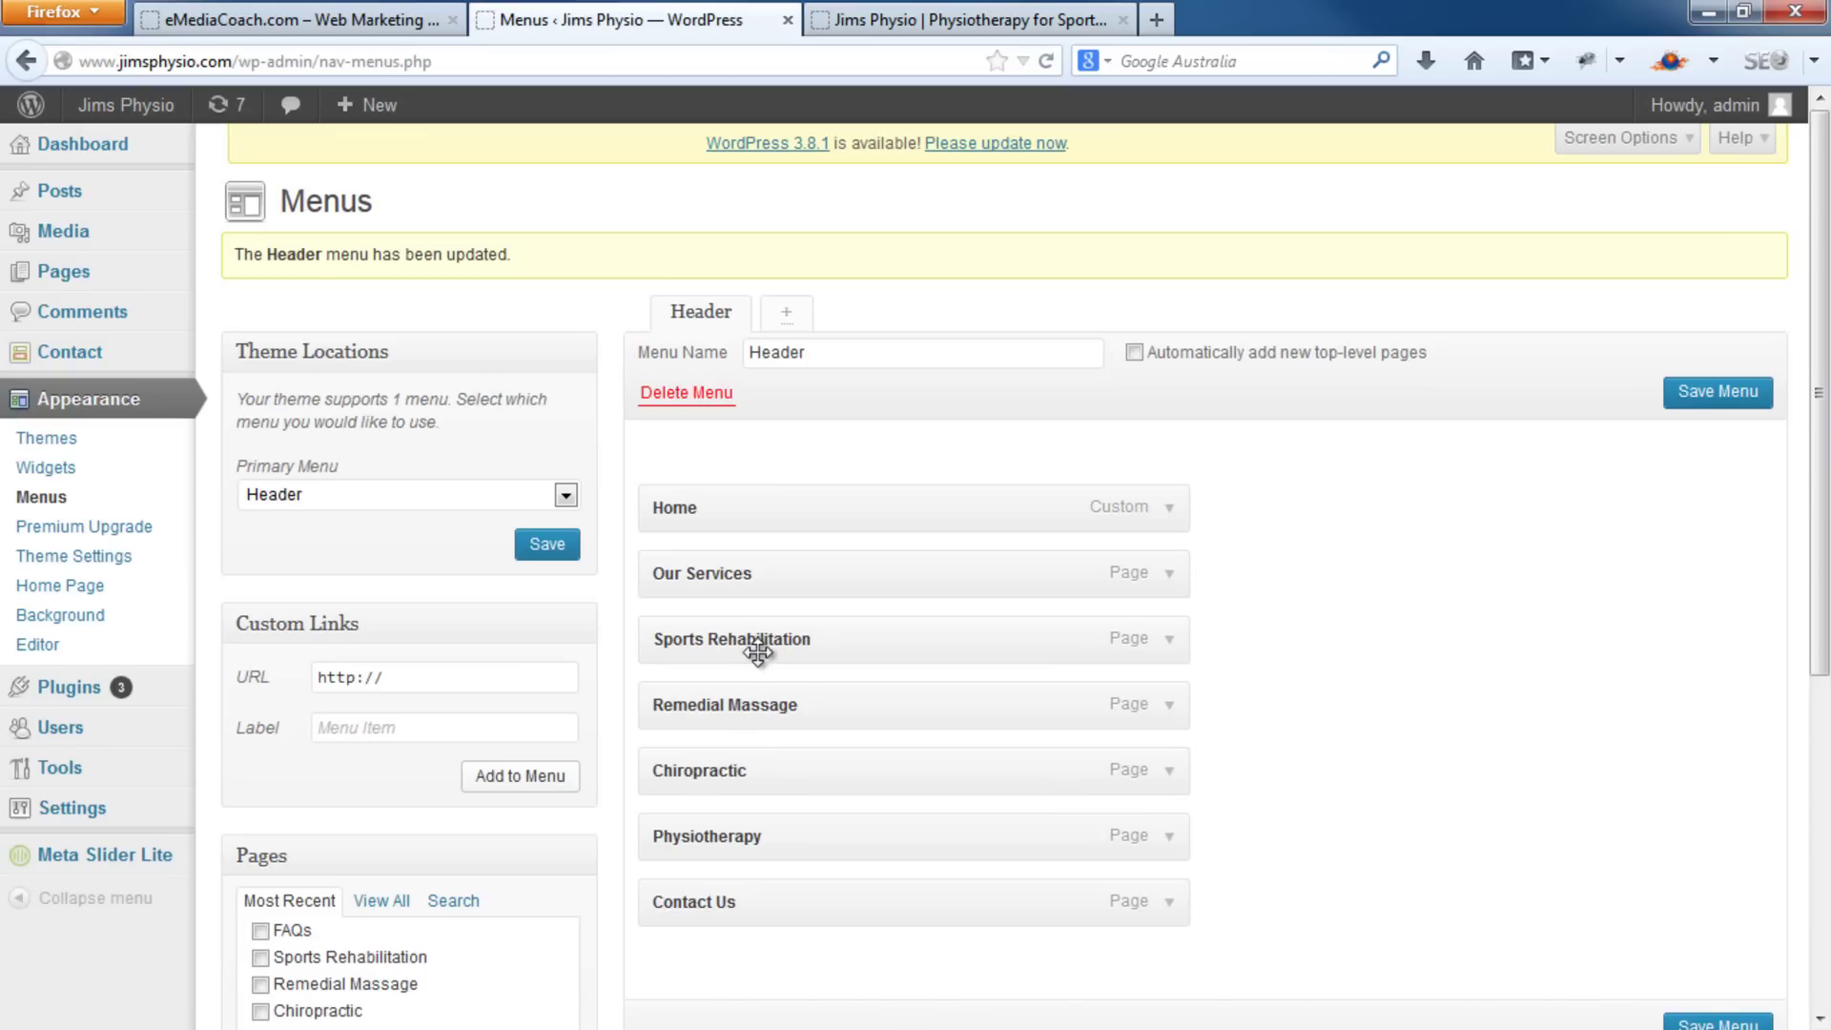
Nest Sports Rehabilitation, Remedial Massage, Chiropractic and Physiotherapy under Our Services and save the menu
{"action": "left_click_drag", "start_coordinate": [760, 648], "coordinate": [823, 647]}
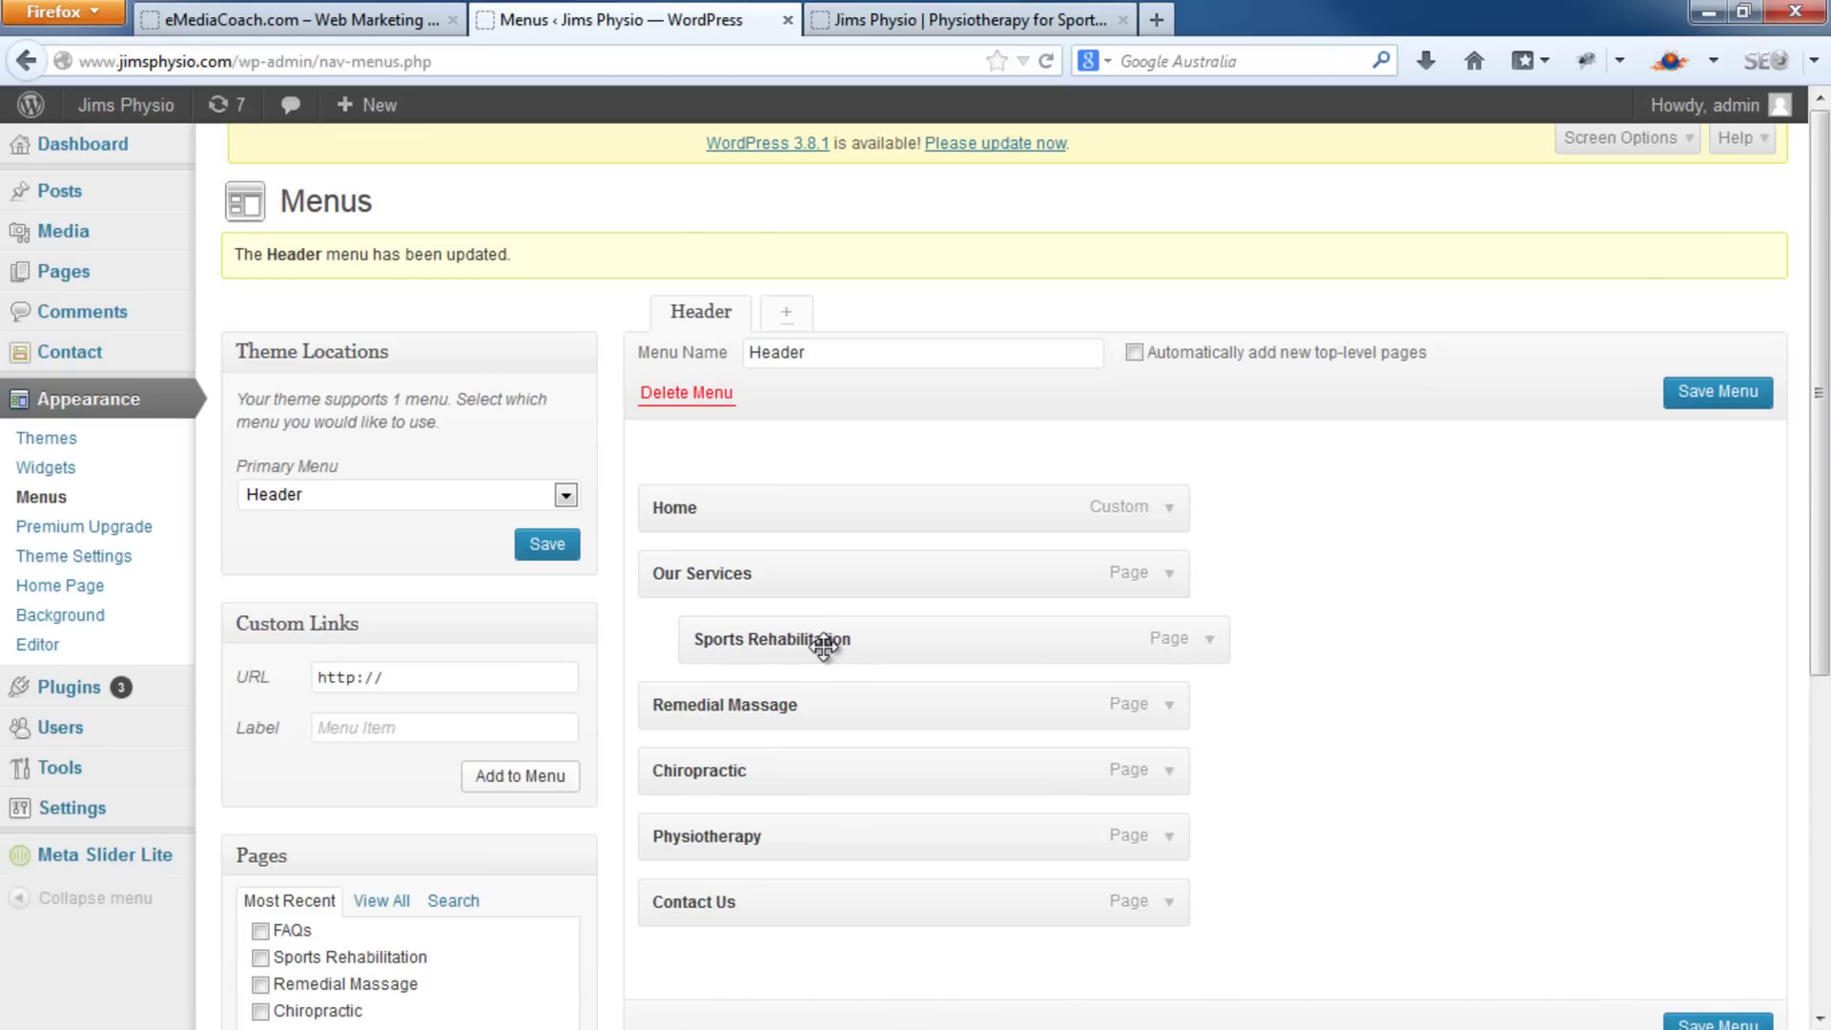
{"action": "left_click_drag", "start_coordinate": [757, 707], "coordinate": [811, 711]}
{"action": "left_click_drag", "start_coordinate": [756, 776], "coordinate": [820, 777]}
{"action": "left_click_drag", "start_coordinate": [788, 849], "coordinate": [846, 838]}
{"action": "left_click", "coordinate": [1717, 392]}
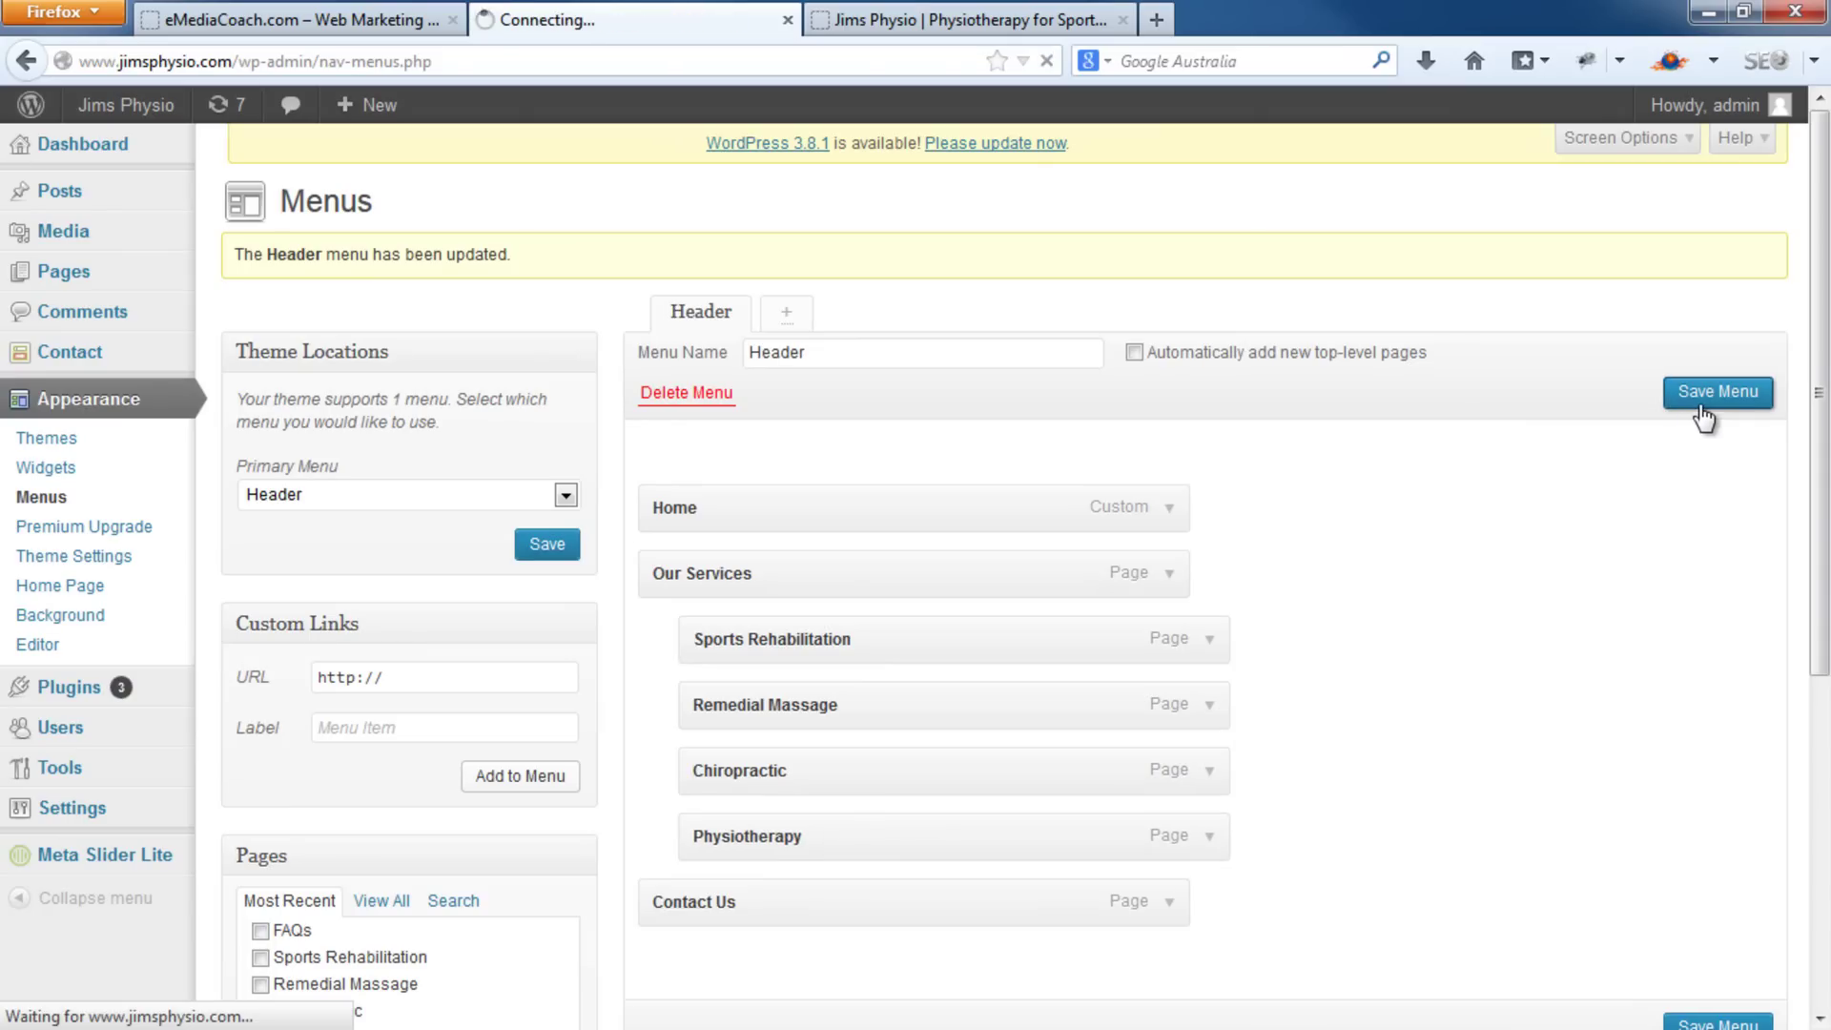
Reload the live site and check the Our Services dropdown shows the four service pages
{"action": "left_click", "coordinate": [963, 19]}
{"action": "left_click", "coordinate": [1048, 61]}
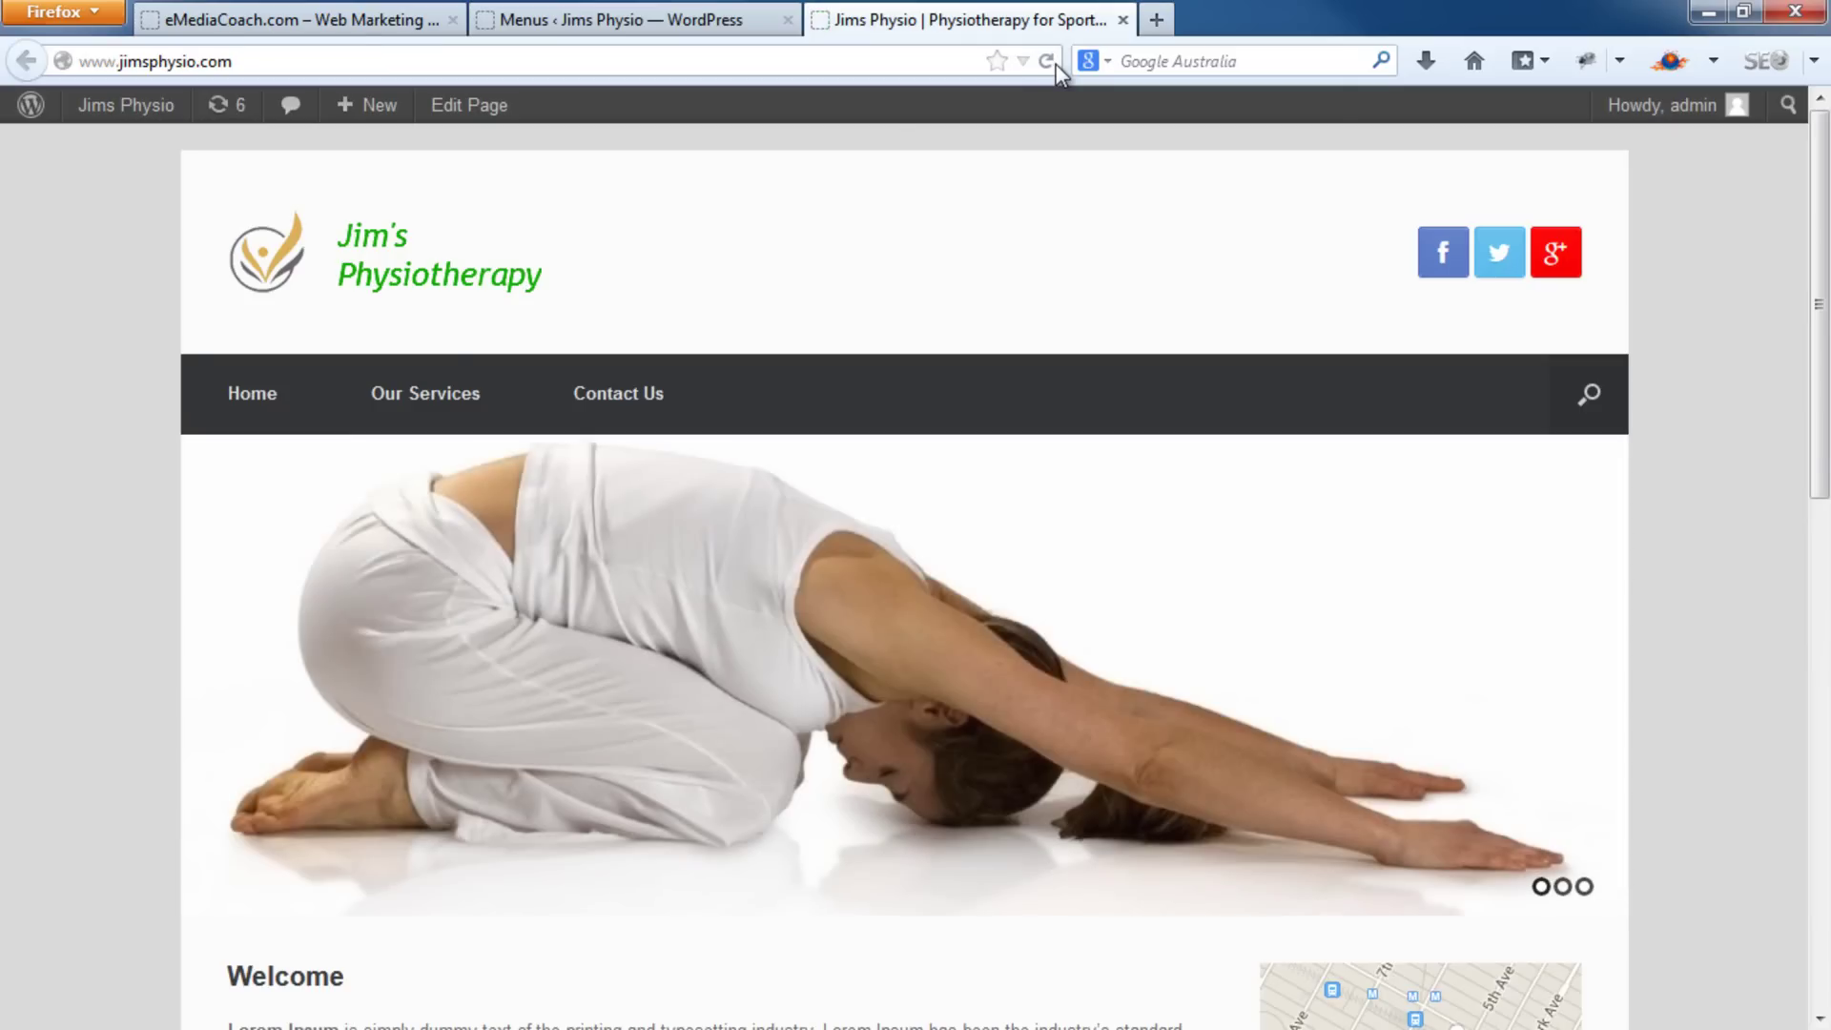
{"action": "mouse_move", "coordinate": [446, 401]}
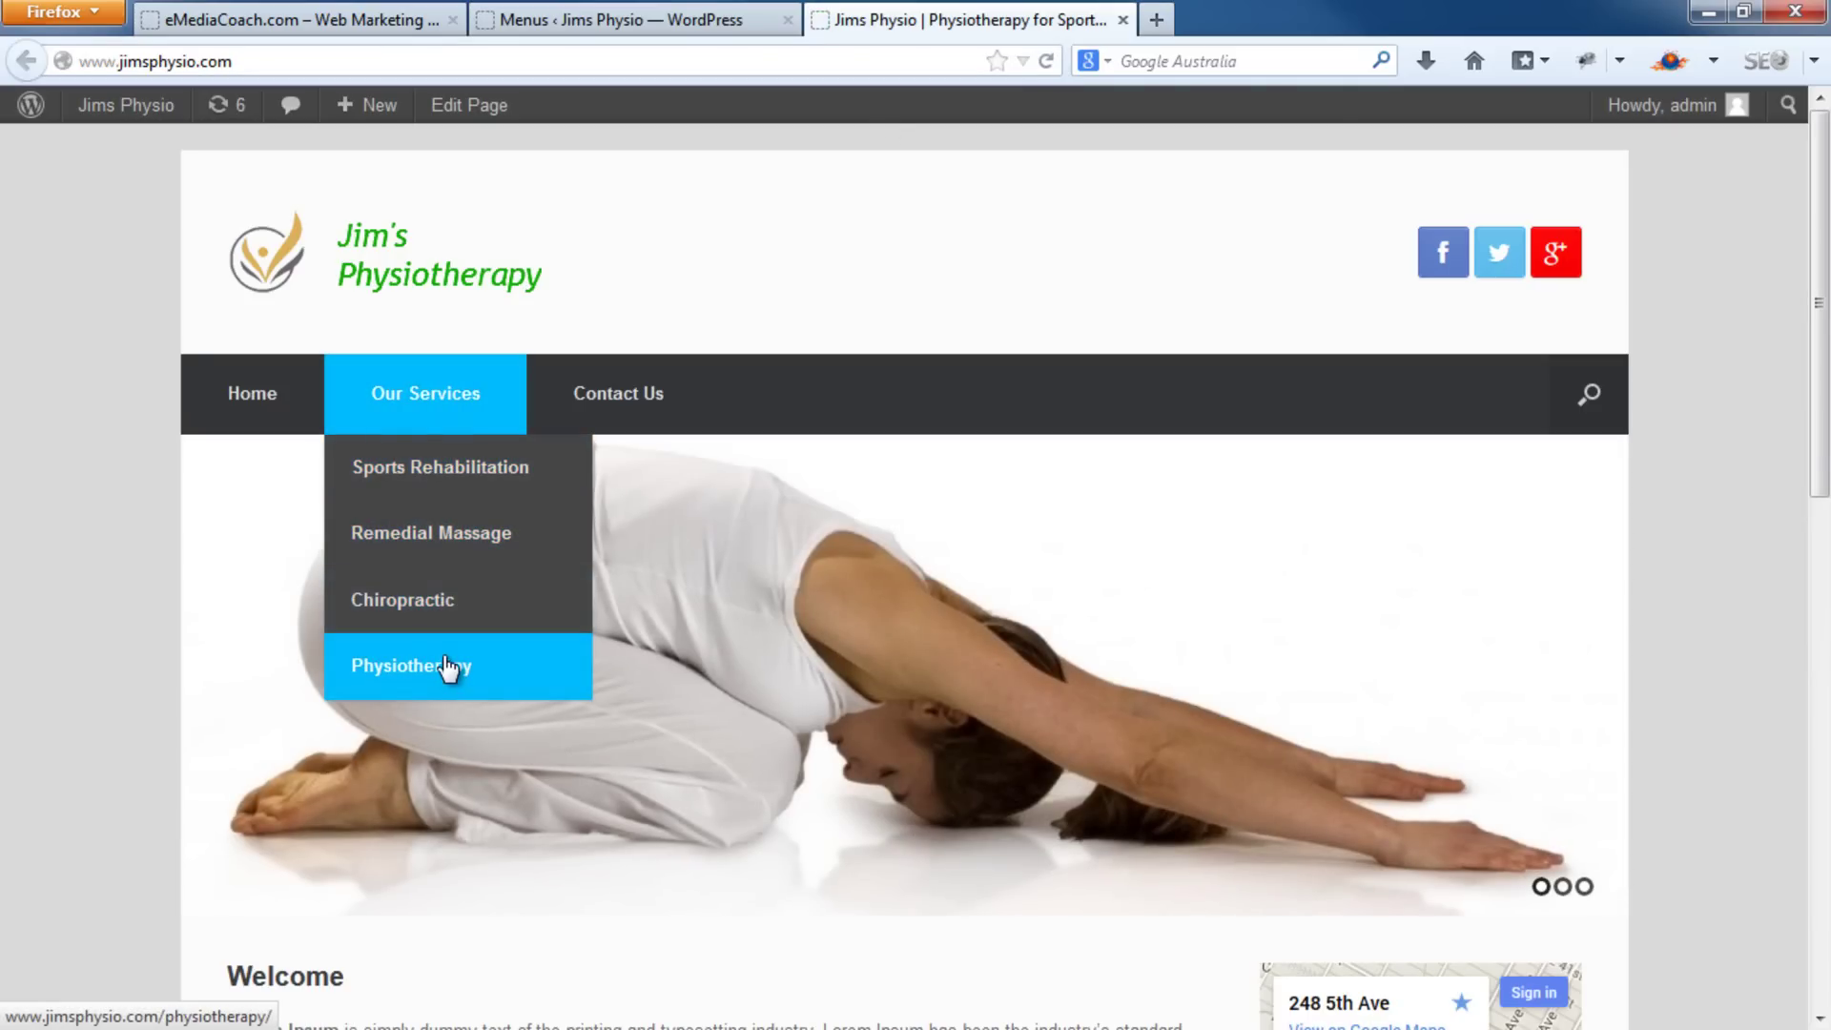
Indent Chiropractic and Physiotherapy beneath Remedial Massage in the Header menu and save it
{"action": "left_click", "coordinate": [615, 19]}
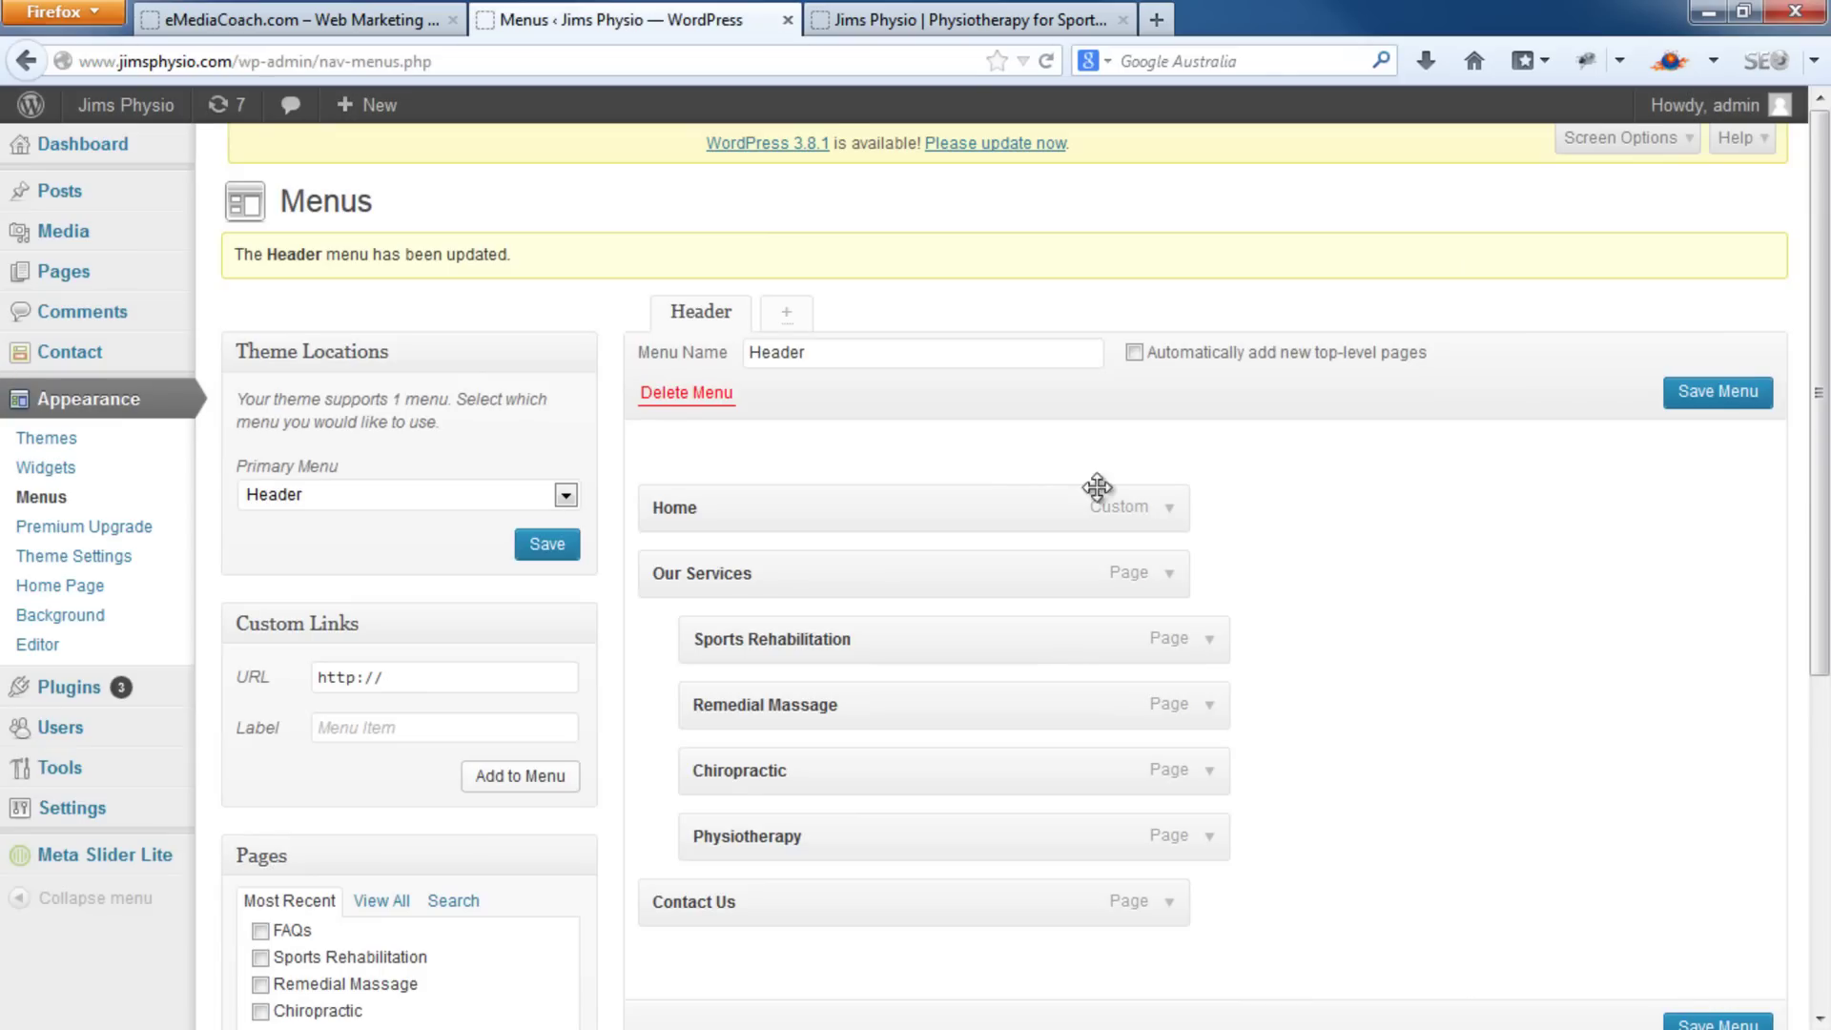
{"action": "scroll", "coordinate": [1255, 544], "scroll_direction": "down", "scroll_amount": 3}
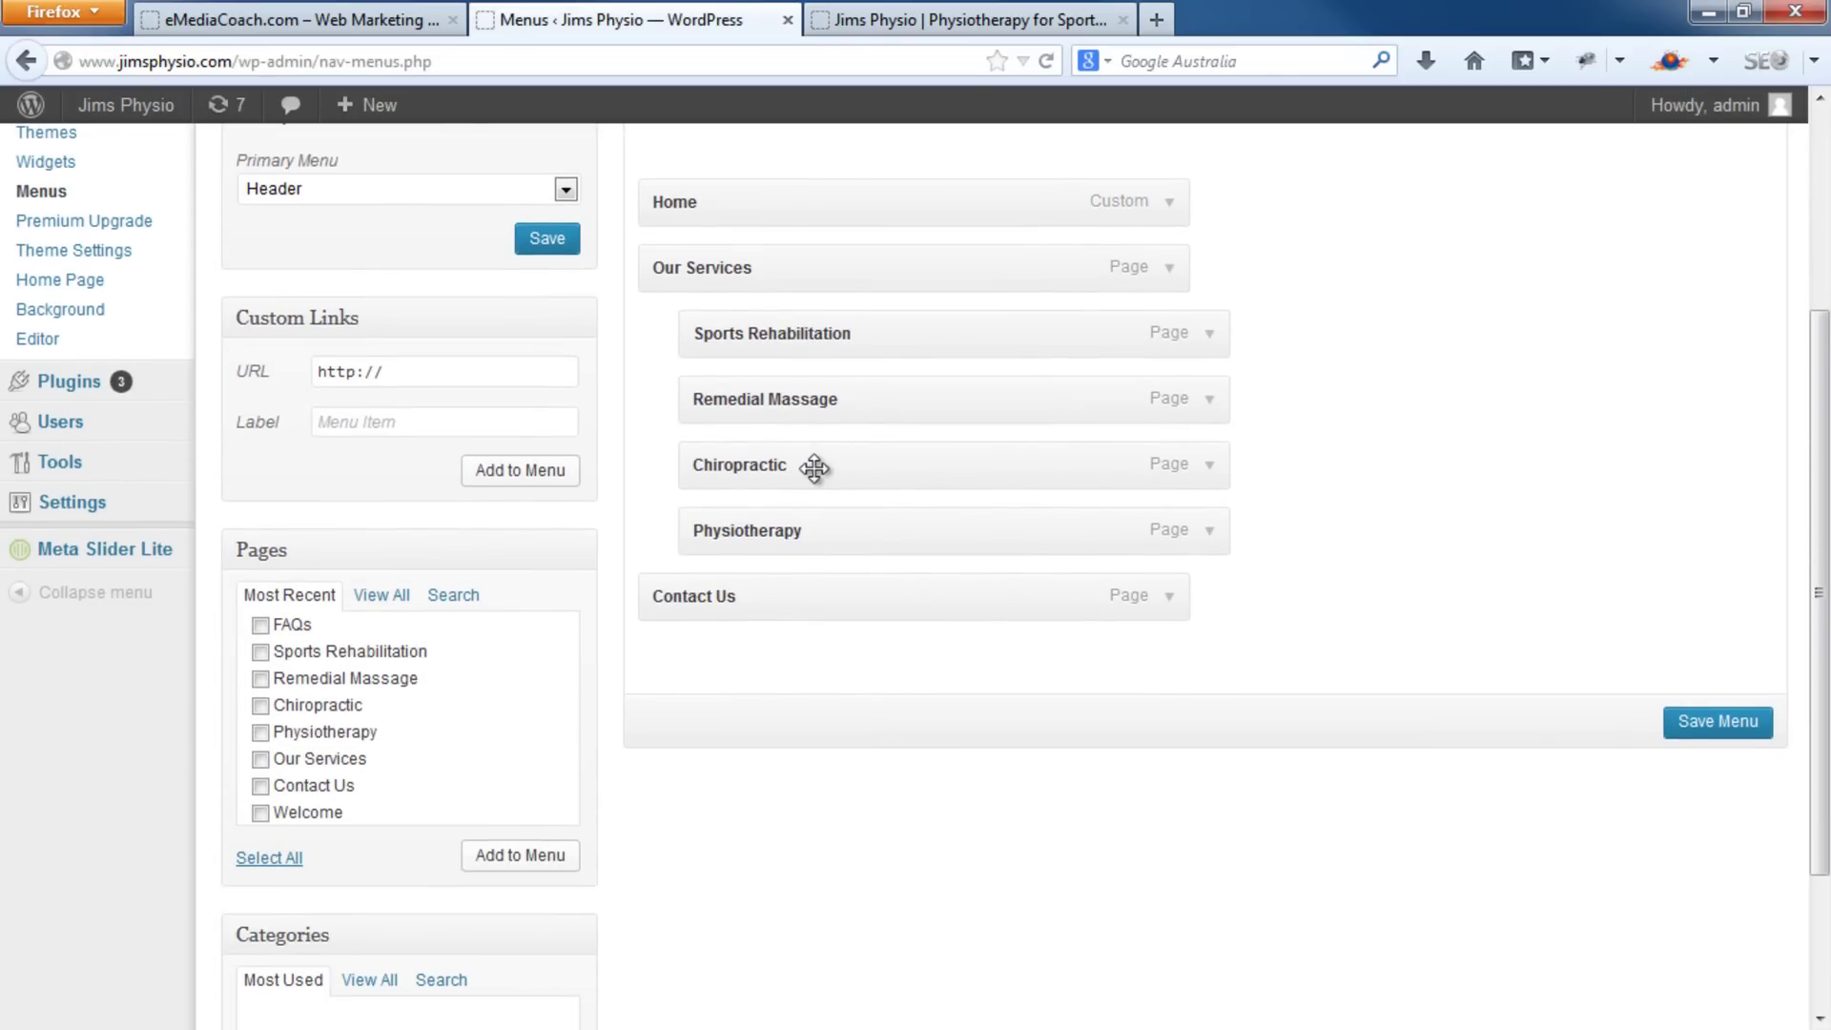
{"action": "left_click_drag", "start_coordinate": [814, 468], "coordinate": [885, 464]}
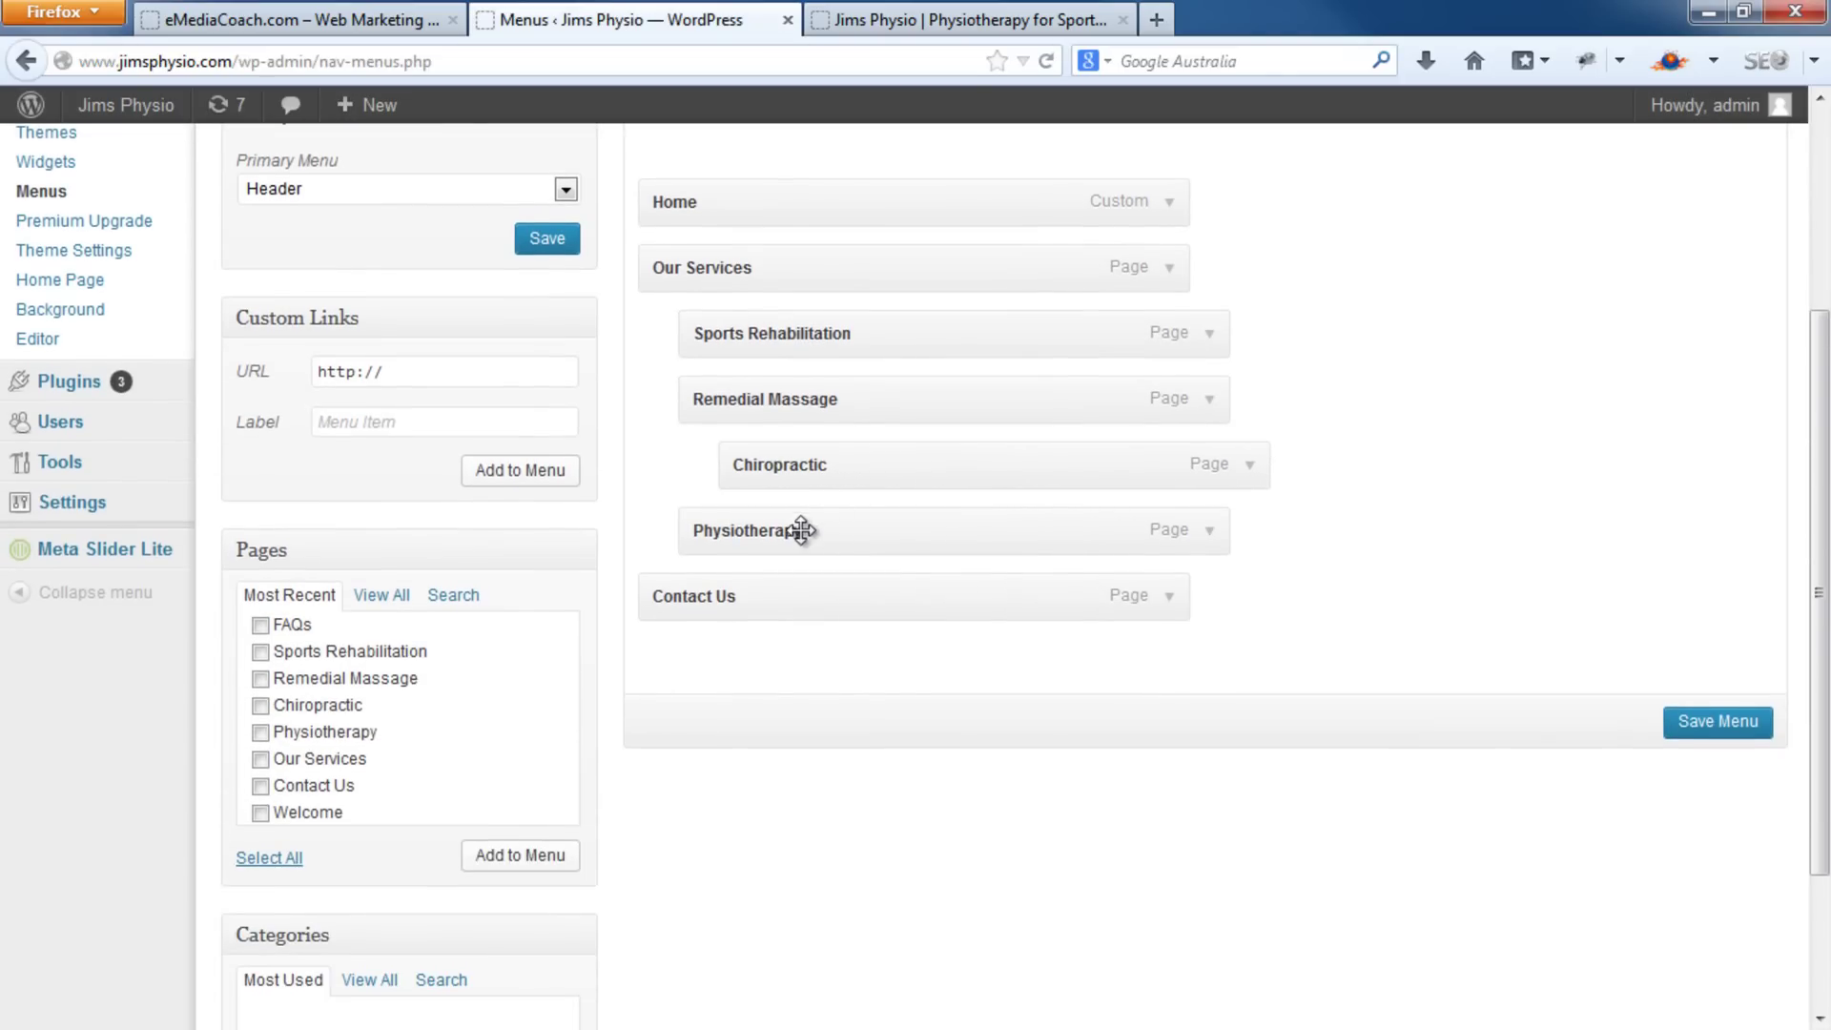
{"action": "left_click_drag", "start_coordinate": [802, 530], "coordinate": [859, 530]}
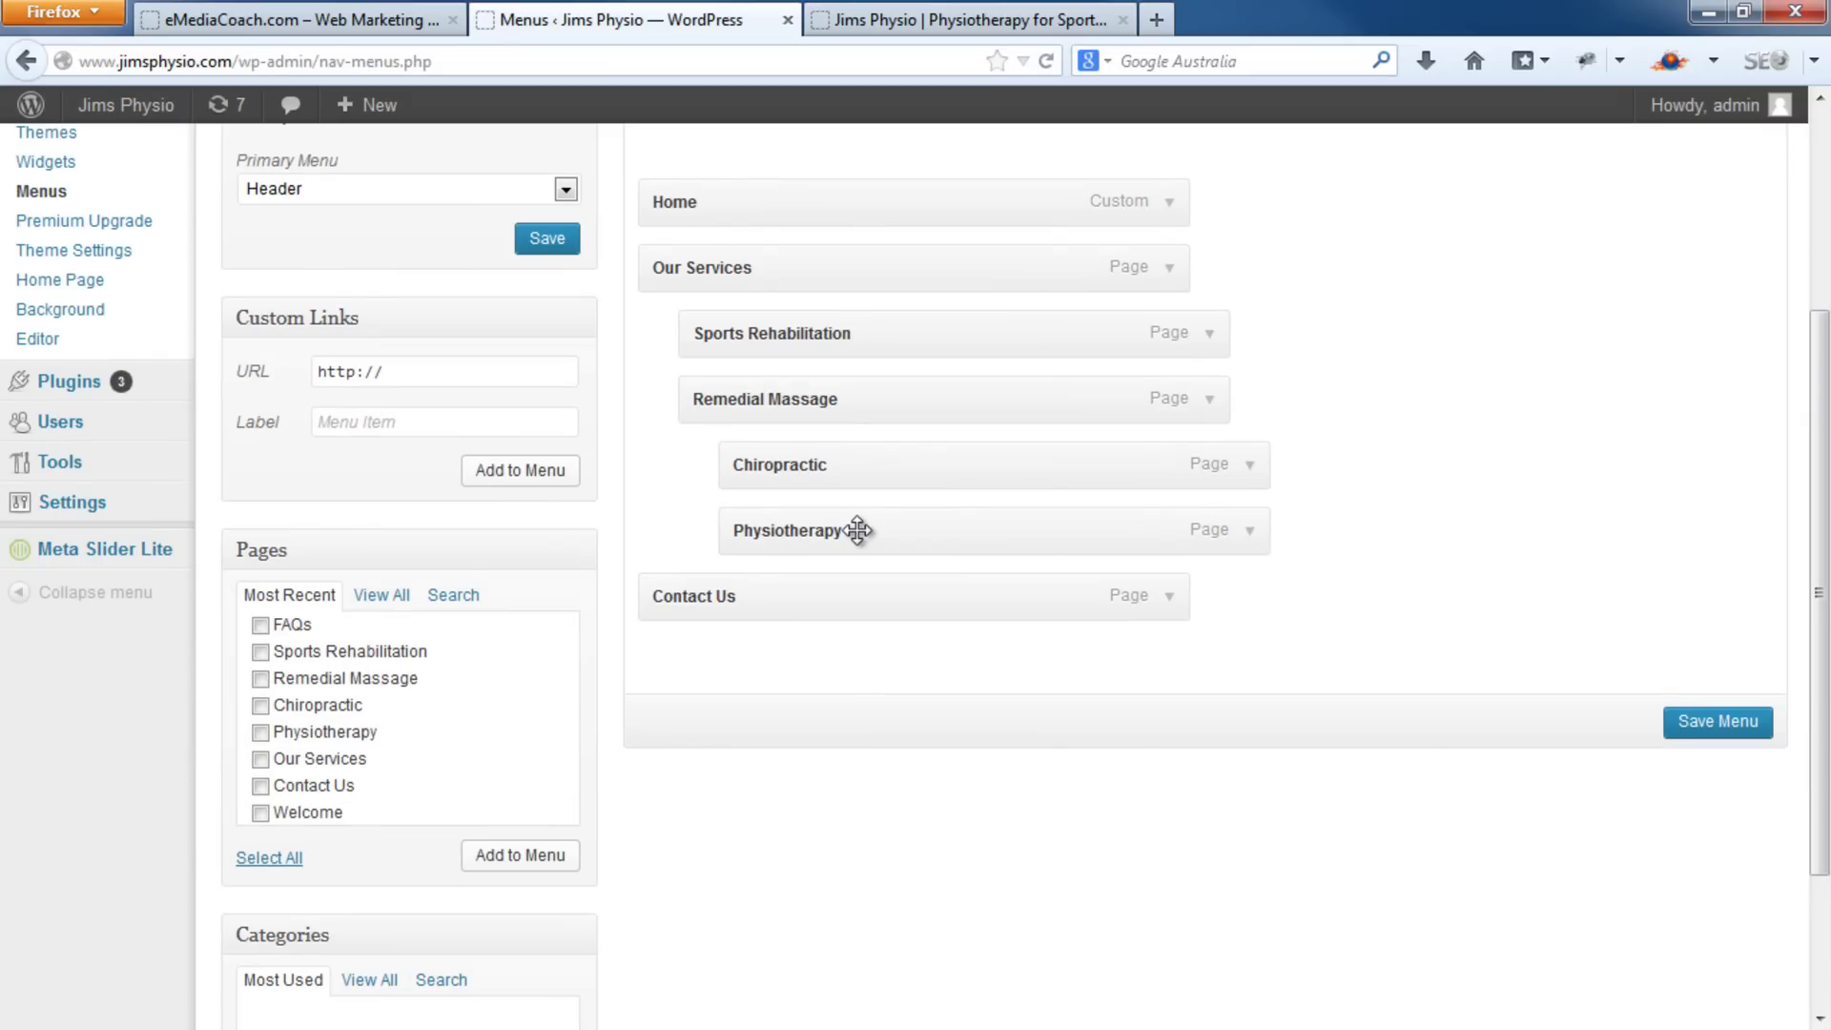
{"action": "left_click", "coordinate": [1681, 731]}
{"action": "left_click", "coordinate": [996, 14]}
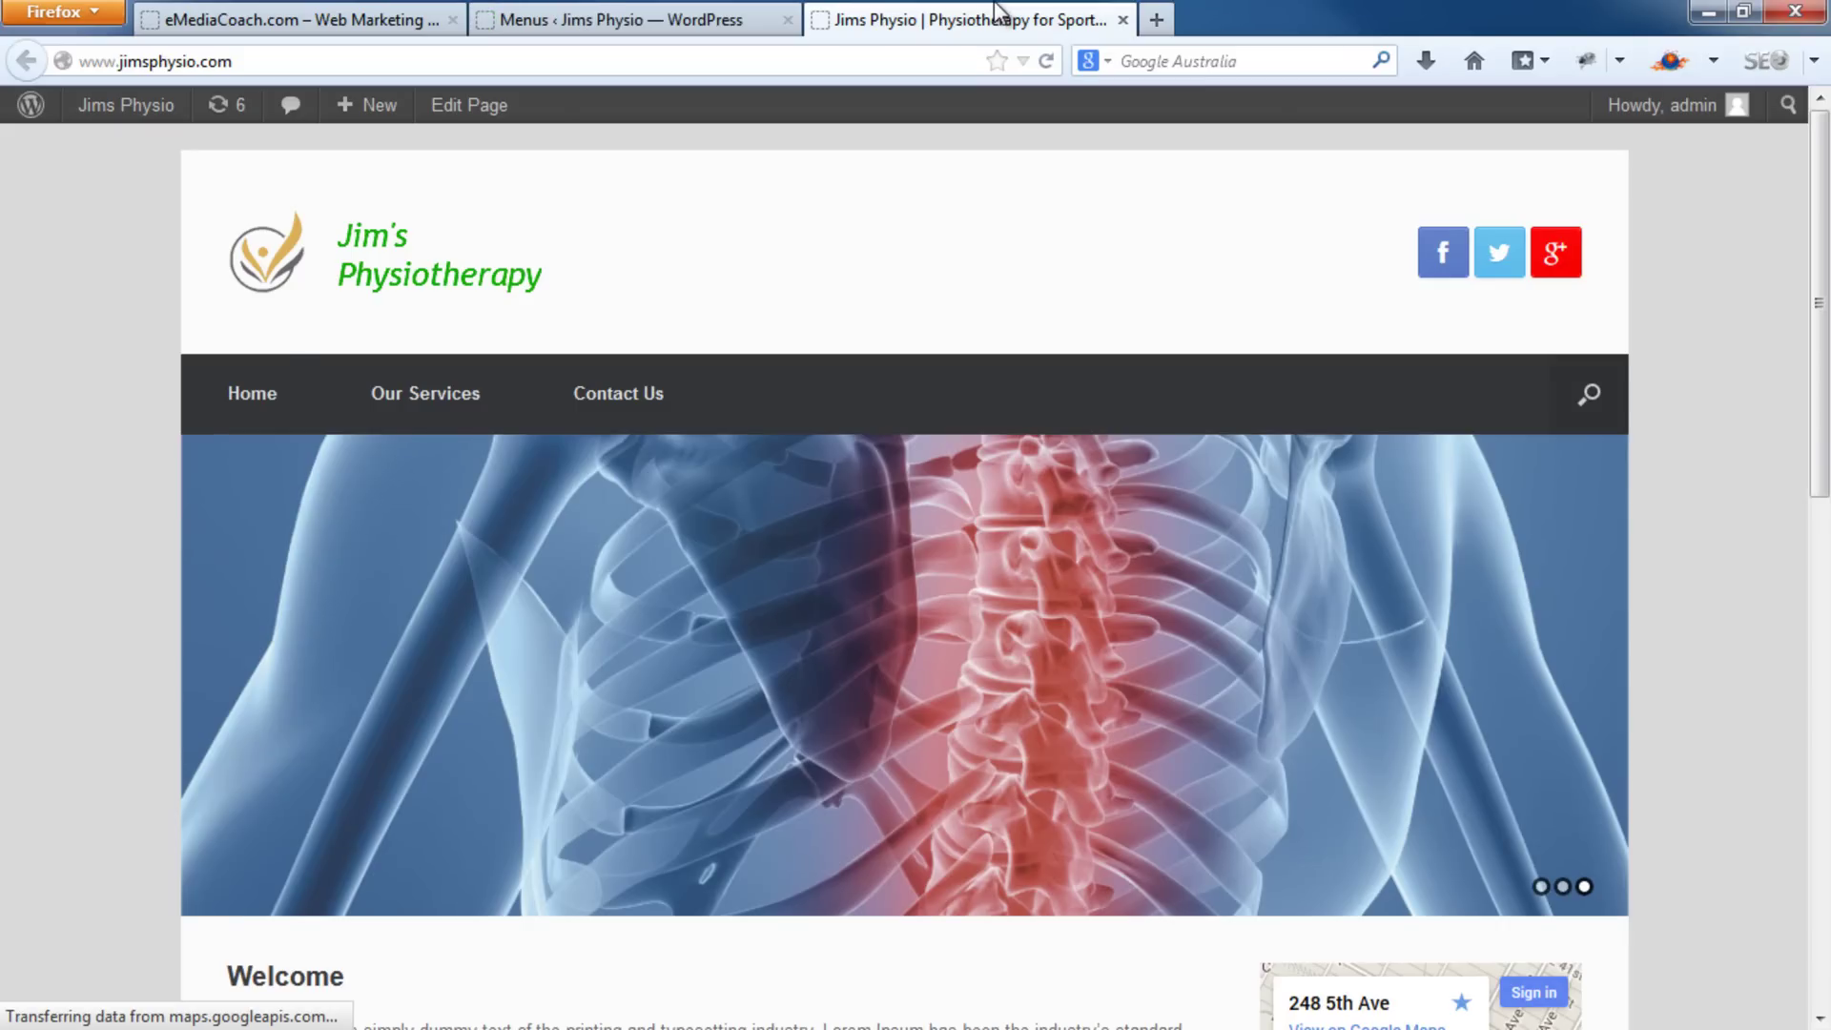
Reload the live site and view the Our Services and Remedial Massage dropdowns
{"action": "left_click", "coordinate": [1046, 60]}
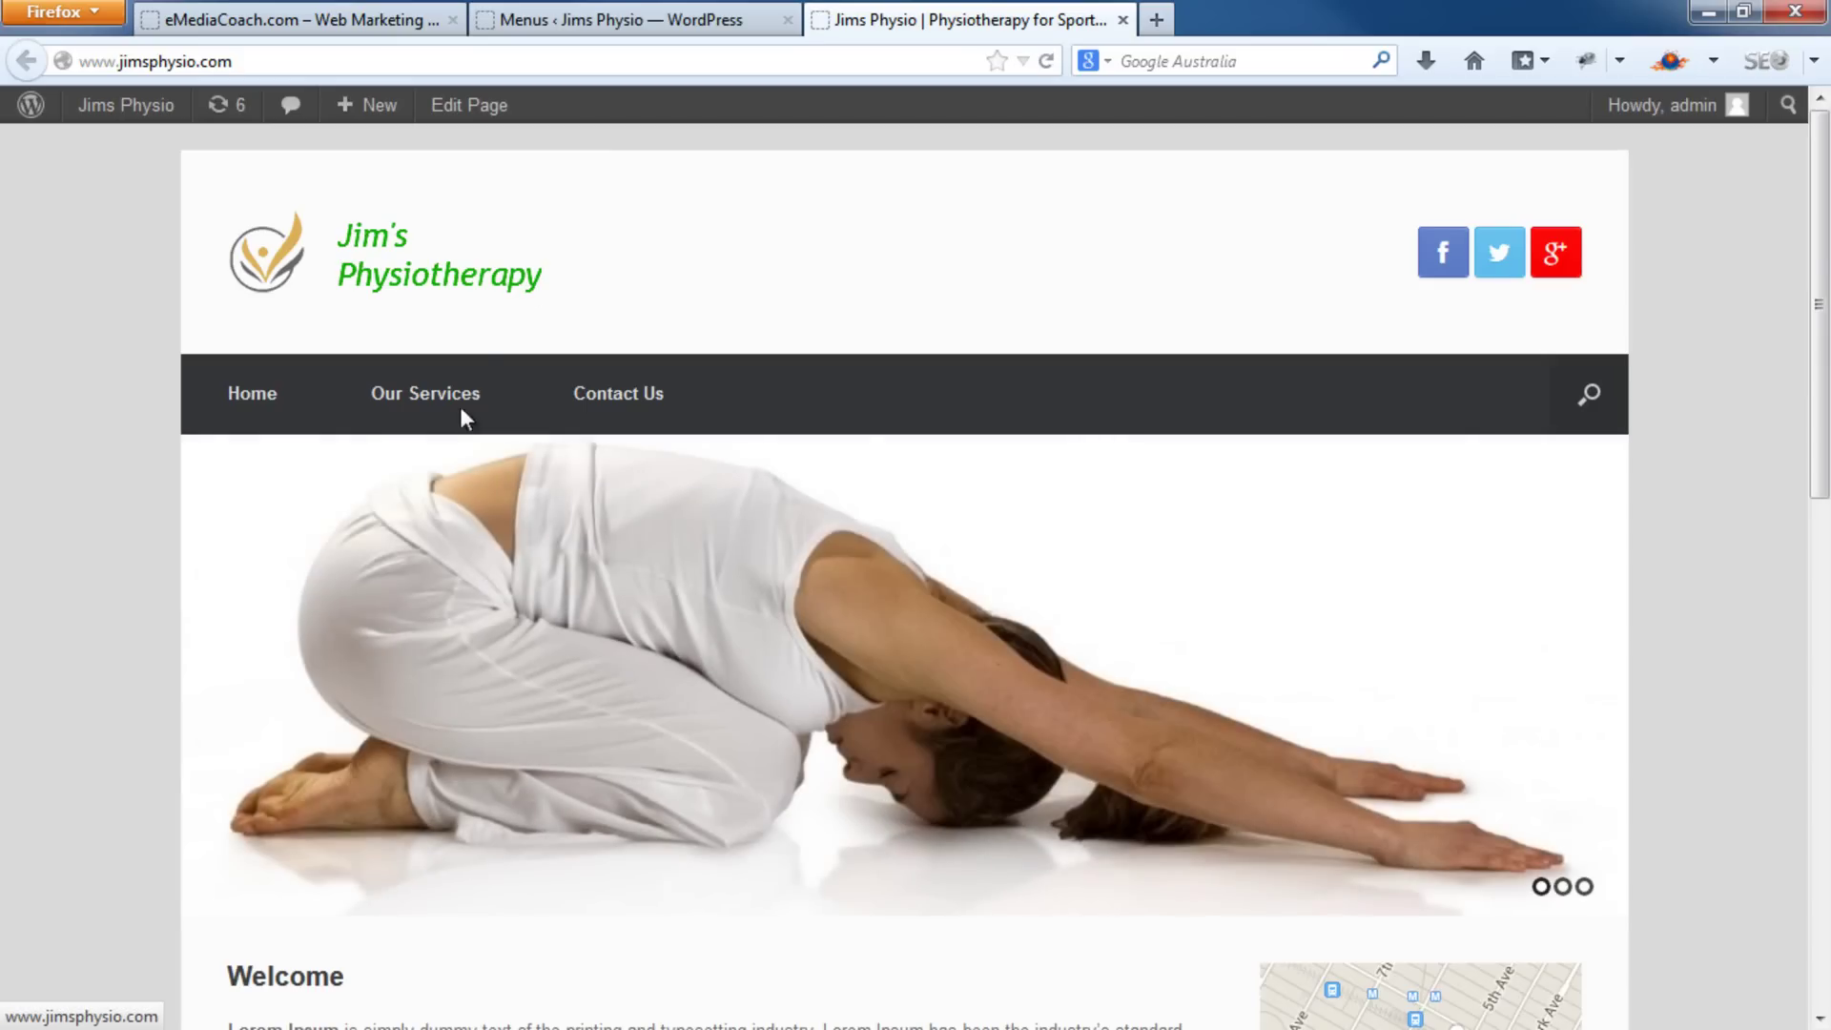
{"action": "mouse_move", "coordinate": [462, 420]}
{"action": "mouse_move", "coordinate": [474, 539]}
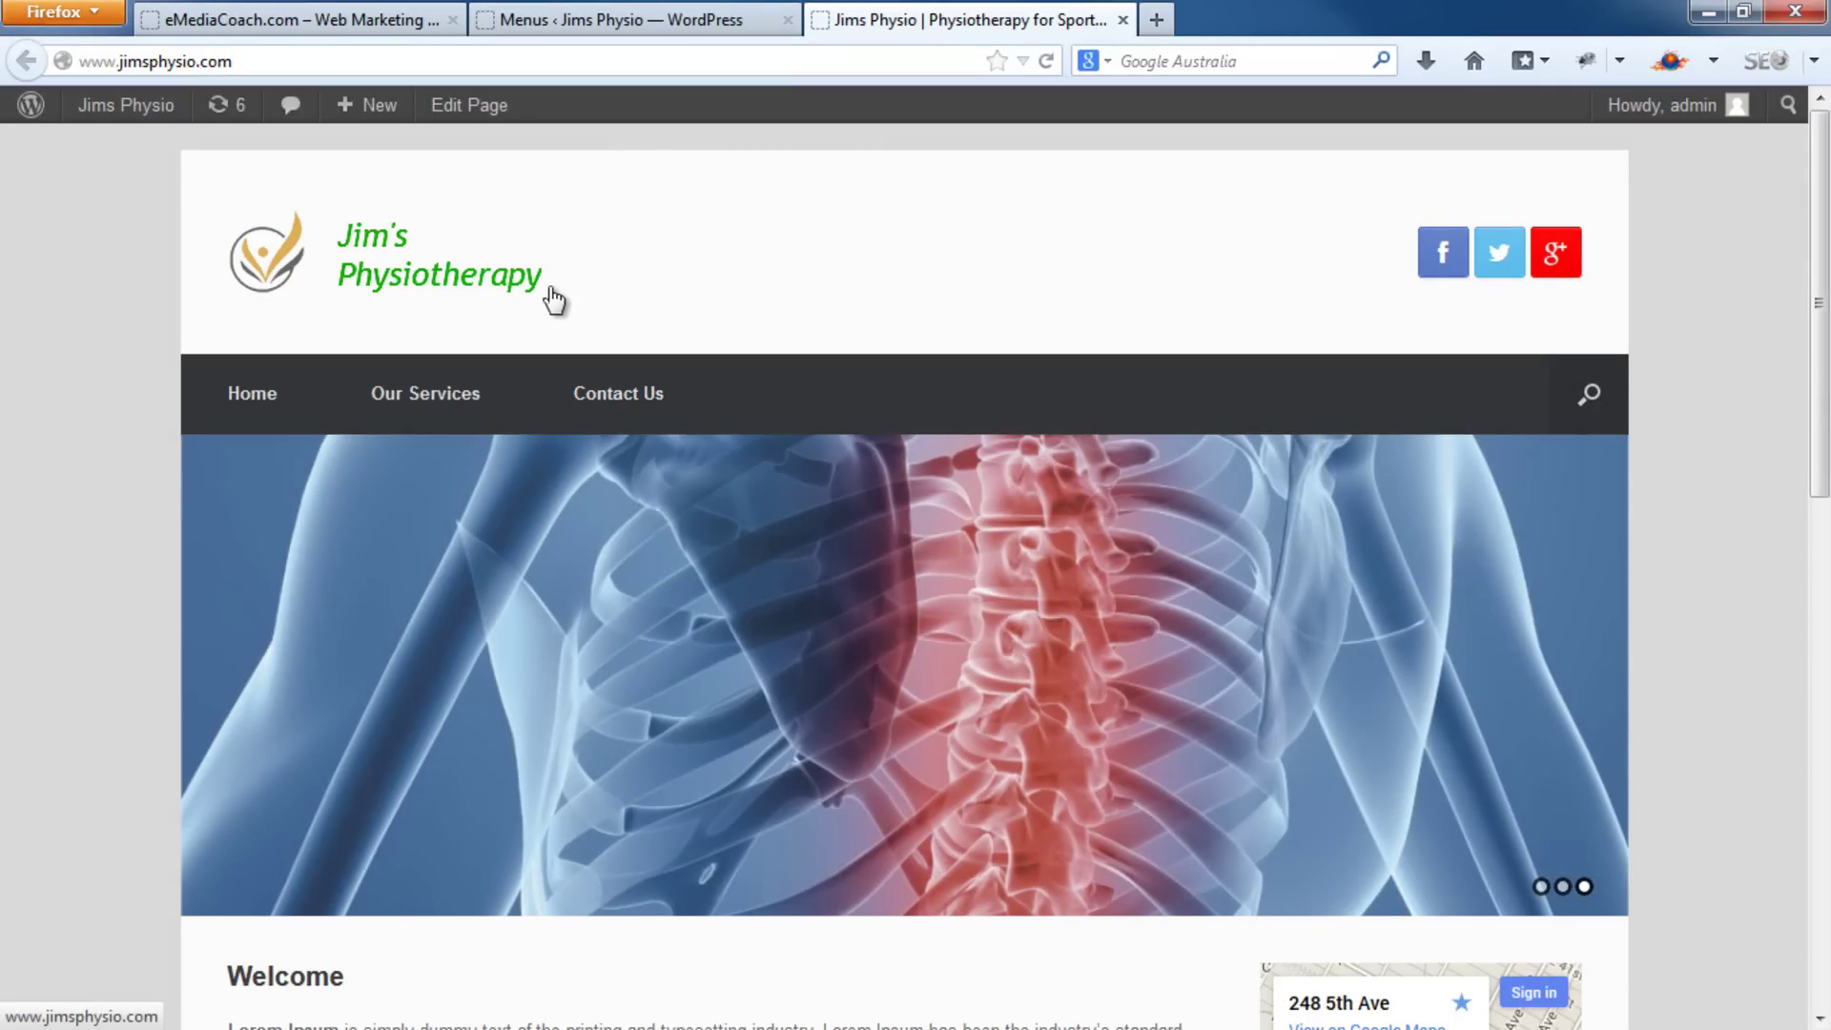
Review the saved Header menu structure, then return to the live site
{"action": "left_click", "coordinate": [634, 12]}
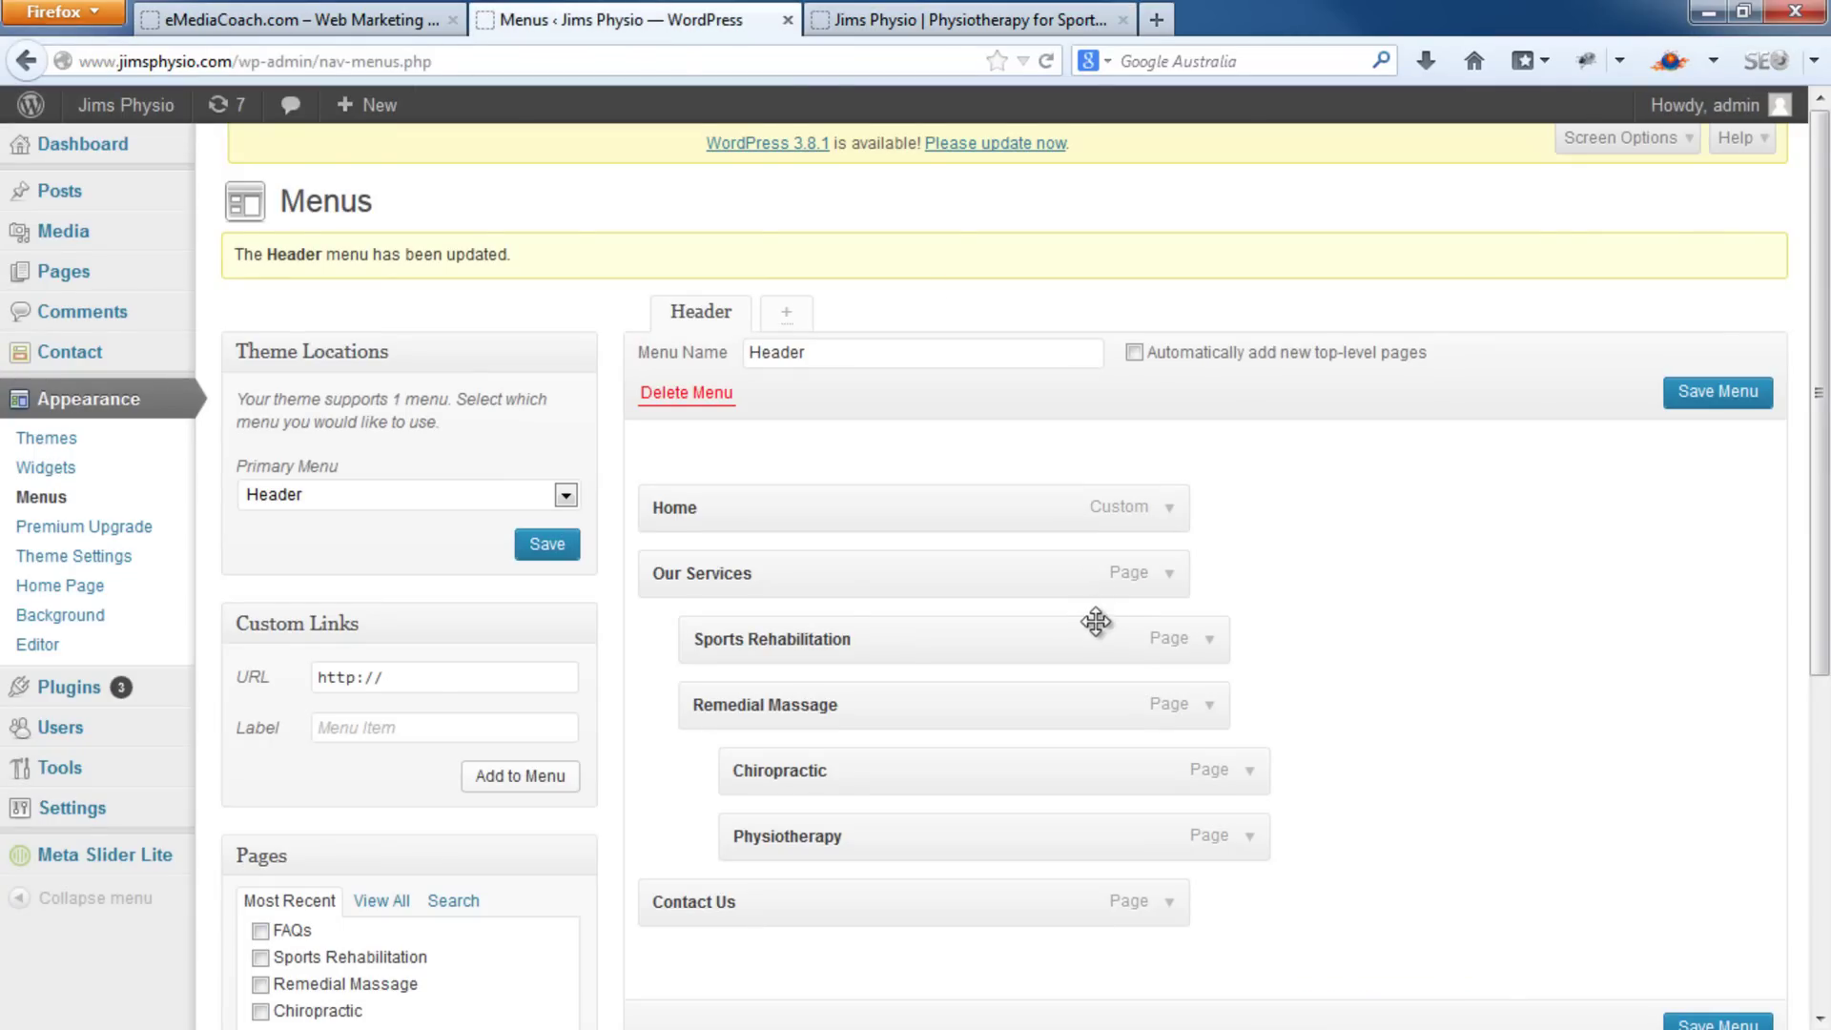
{"action": "scroll", "coordinate": [1092, 630], "scroll_direction": "down", "scroll_amount": 5}
{"action": "scroll", "coordinate": [1093, 638], "scroll_direction": "up", "scroll_amount": 5}
{"action": "left_click", "coordinate": [992, 19]}
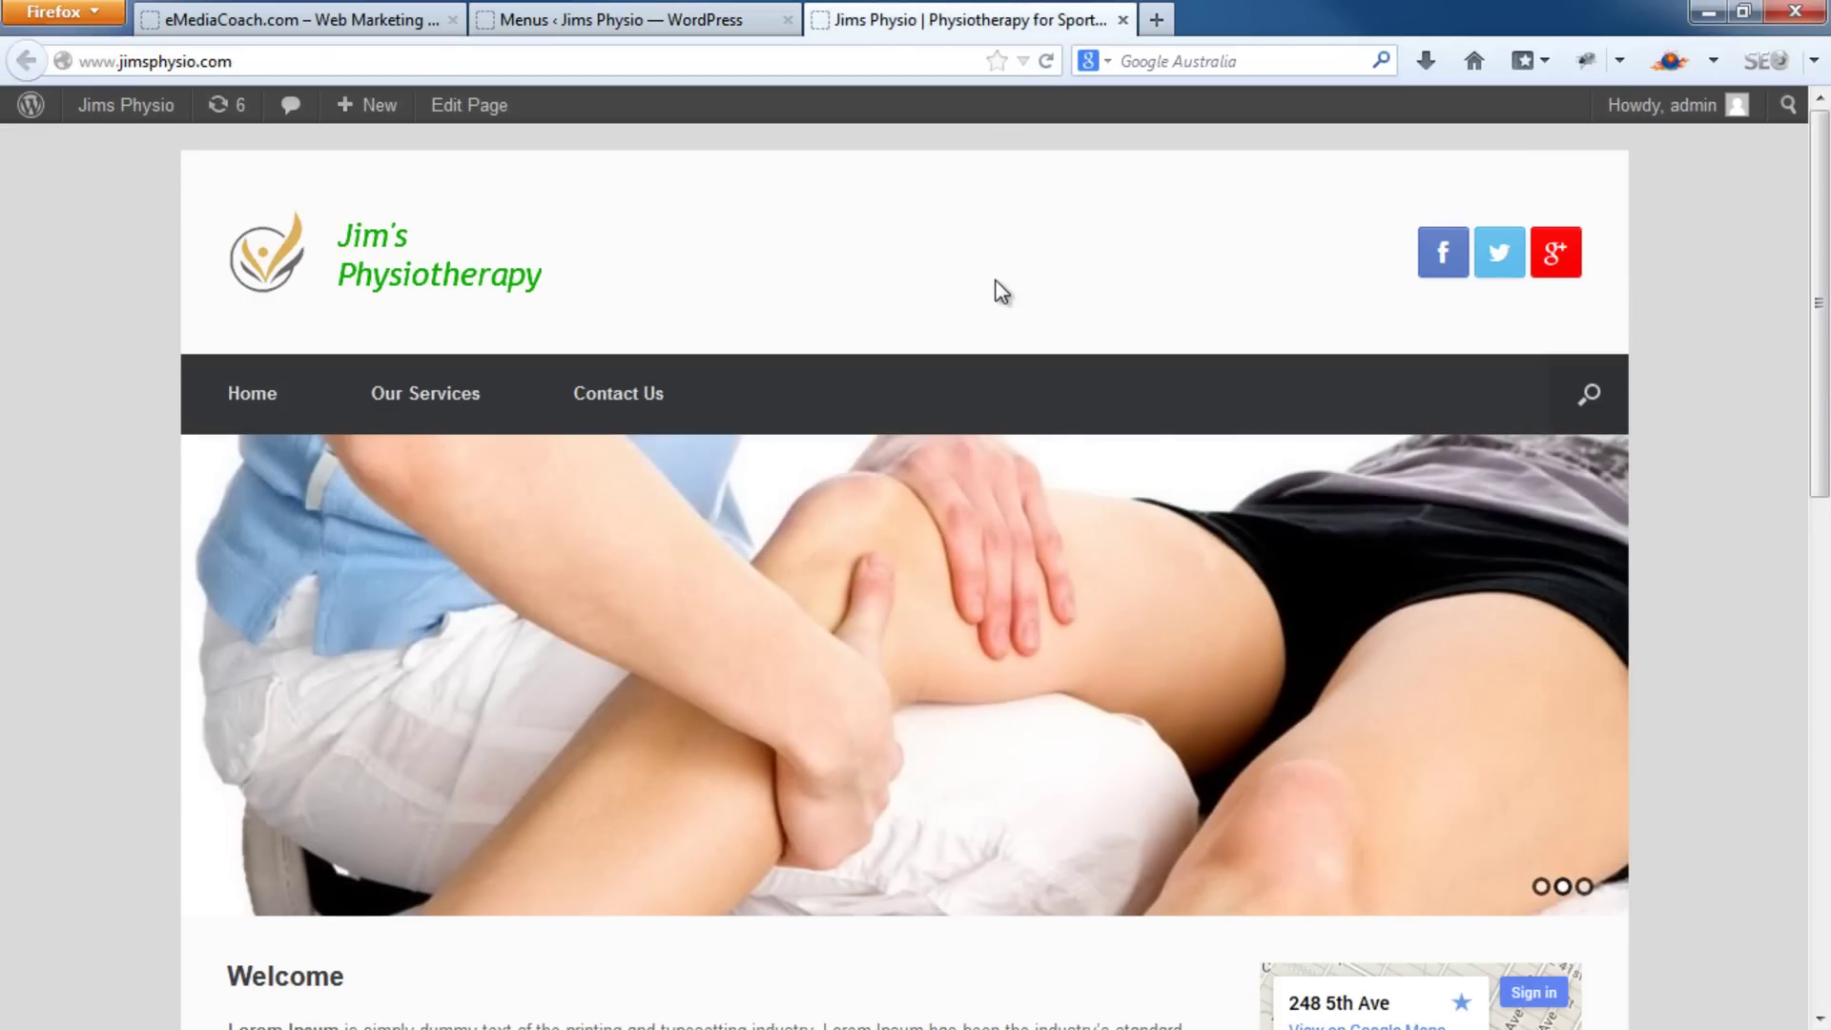
{"action": "scroll", "coordinate": [1002, 291], "scroll_direction": "down", "scroll_amount": 3}
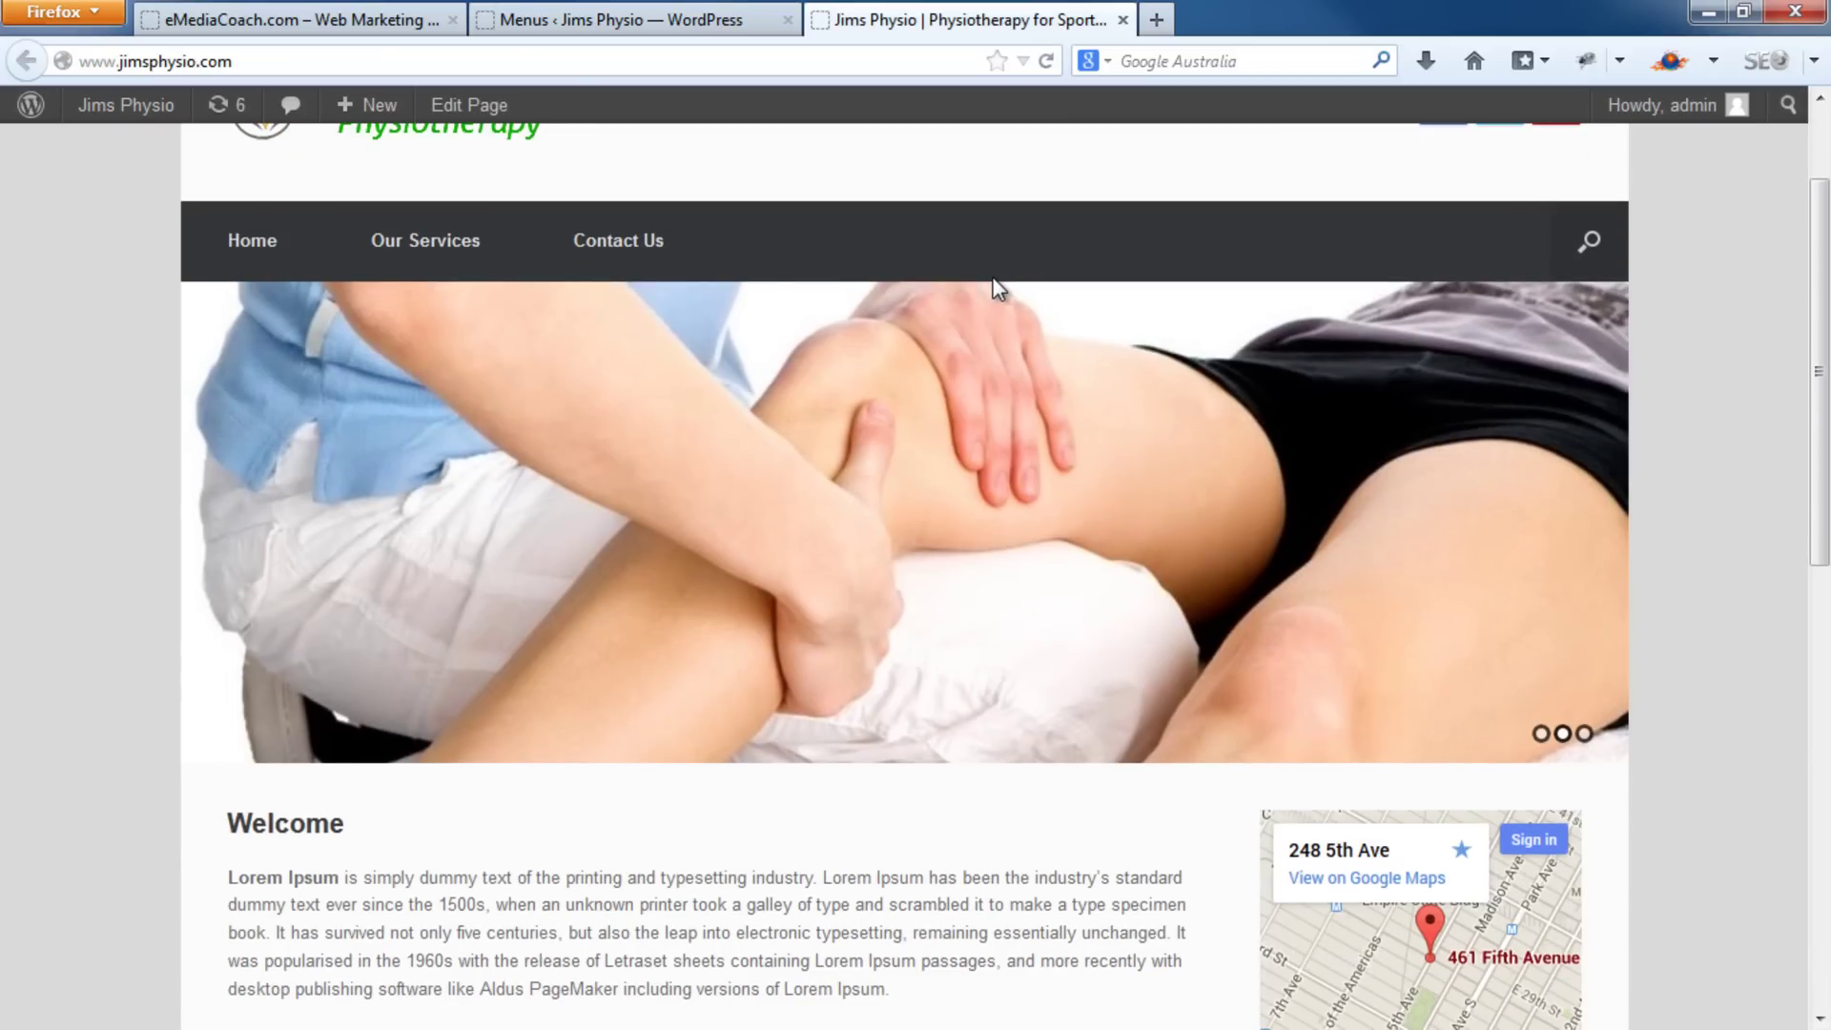